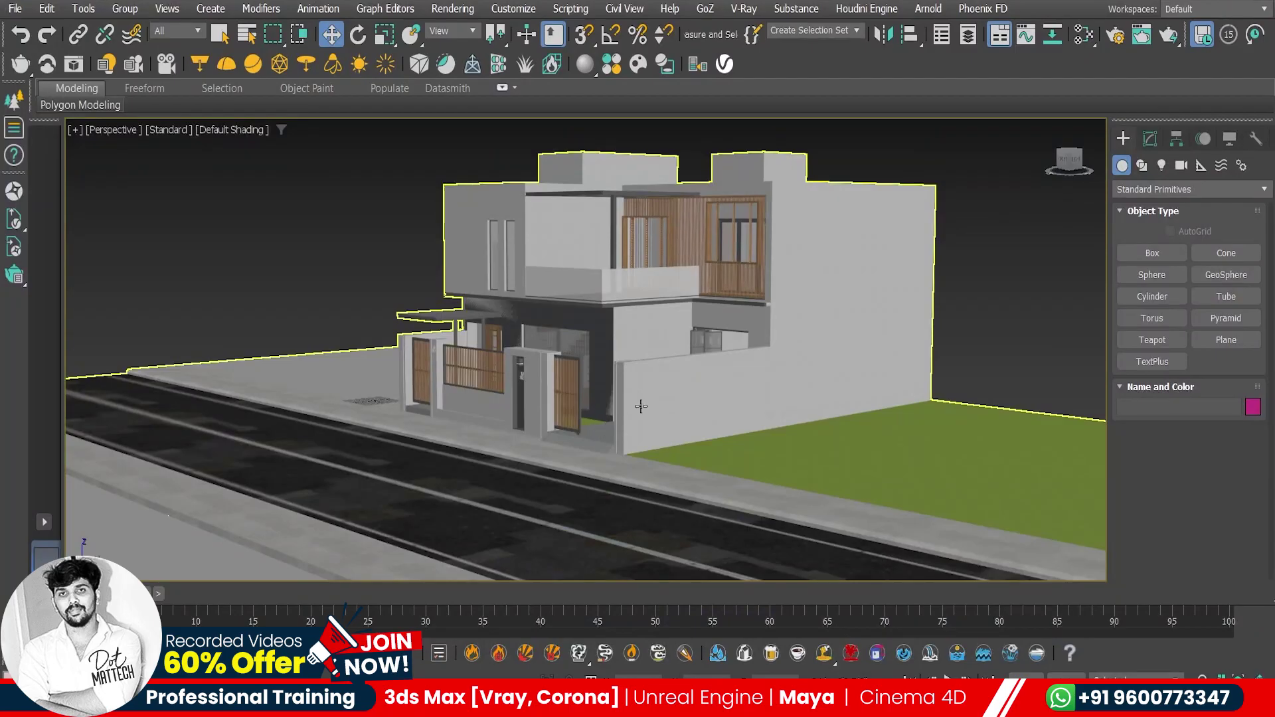
Orbit, zoom and pan around the two-storey house, then bring up the V-Ray render settings.
{"action": "mouse_move", "coordinate": [641, 406]}
{"action": "middle_mouse_down", "text": "alt"}
{"action": "mouse_move", "coordinate": [794, 396]}
{"action": "mouse_move", "coordinate": [654, 404]}
{"action": "middle_mouse_up", "text": "alt"}
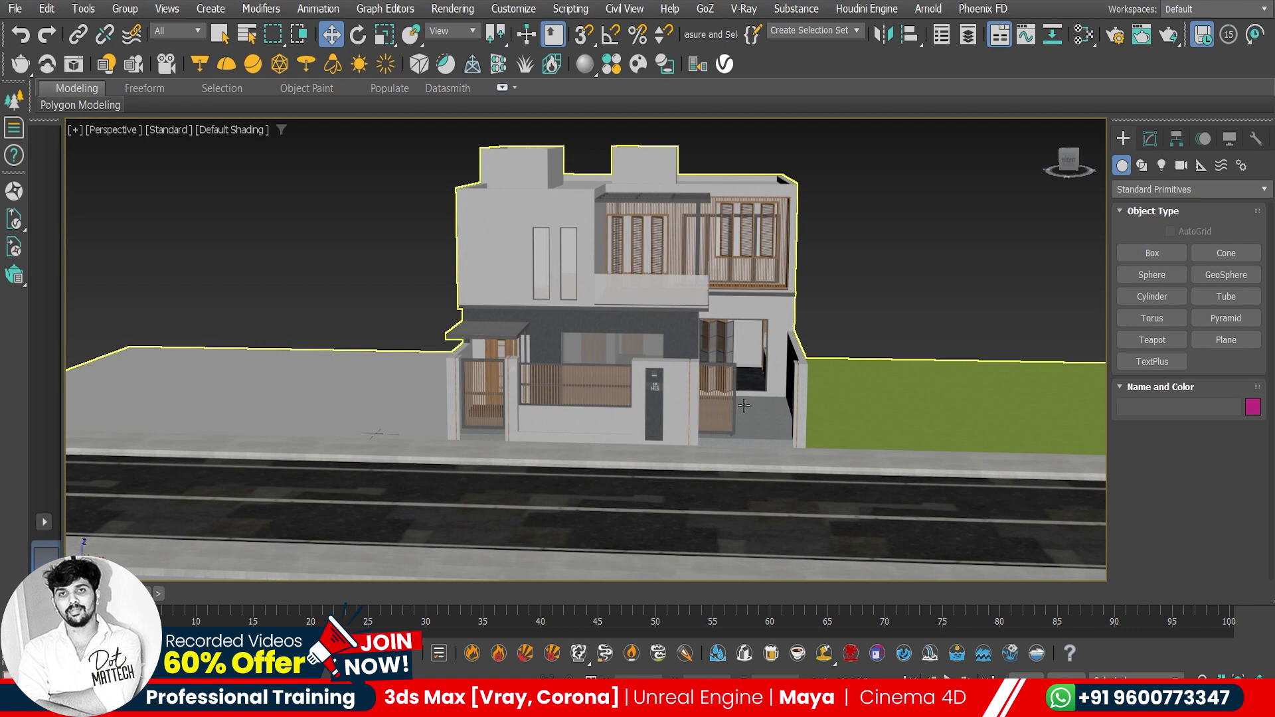
{"action": "middle_click_drag", "start_coordinate": [744, 405], "coordinate": [768, 409], "text": "alt"}
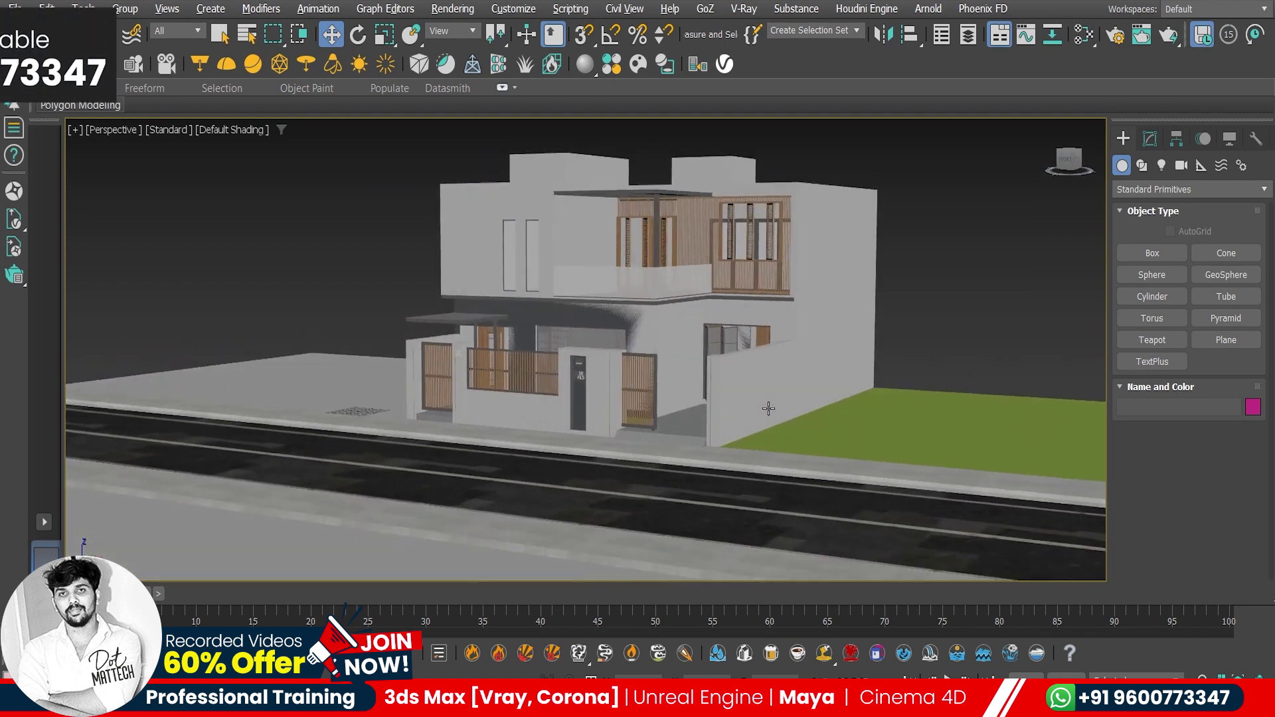
{"action": "mouse_move", "coordinate": [775, 327]}
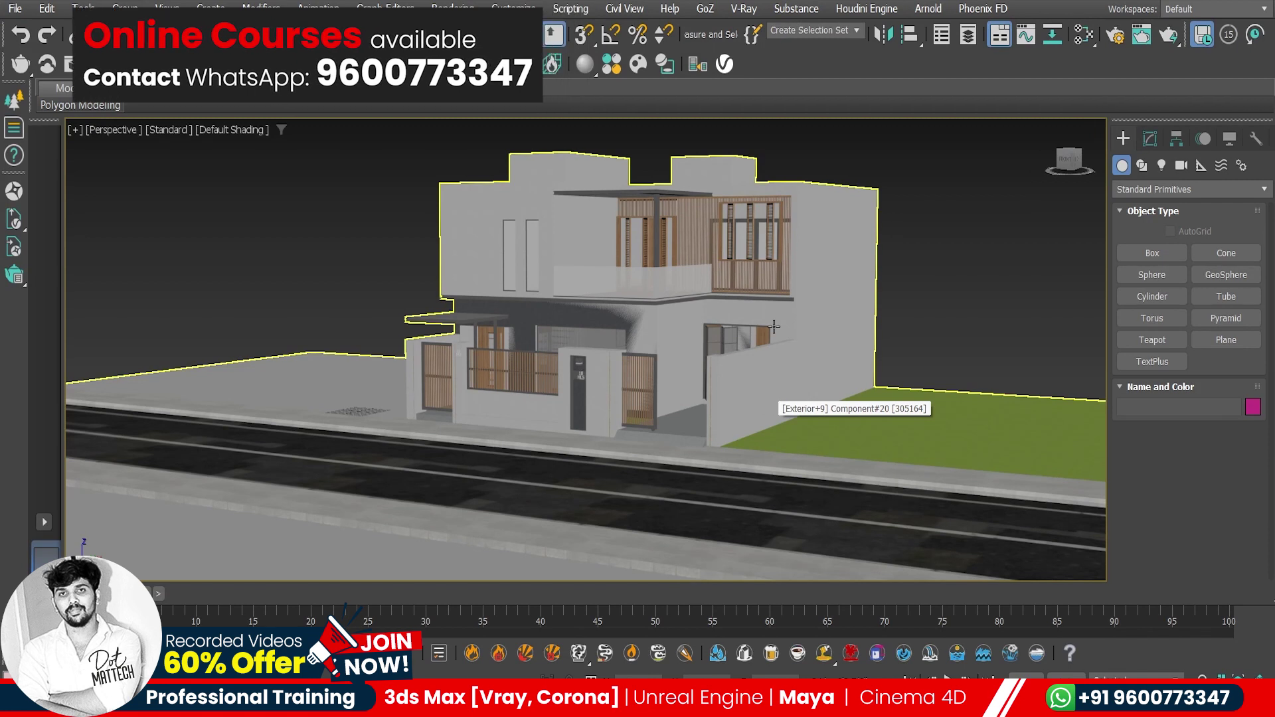
{"action": "scroll", "coordinate": [770, 326], "scroll_direction": "up", "scroll_amount": 3}
{"action": "scroll", "coordinate": [744, 319], "scroll_direction": "up", "scroll_amount": 3}
{"action": "scroll", "coordinate": [722, 313], "scroll_direction": "up", "scroll_amount": 3}
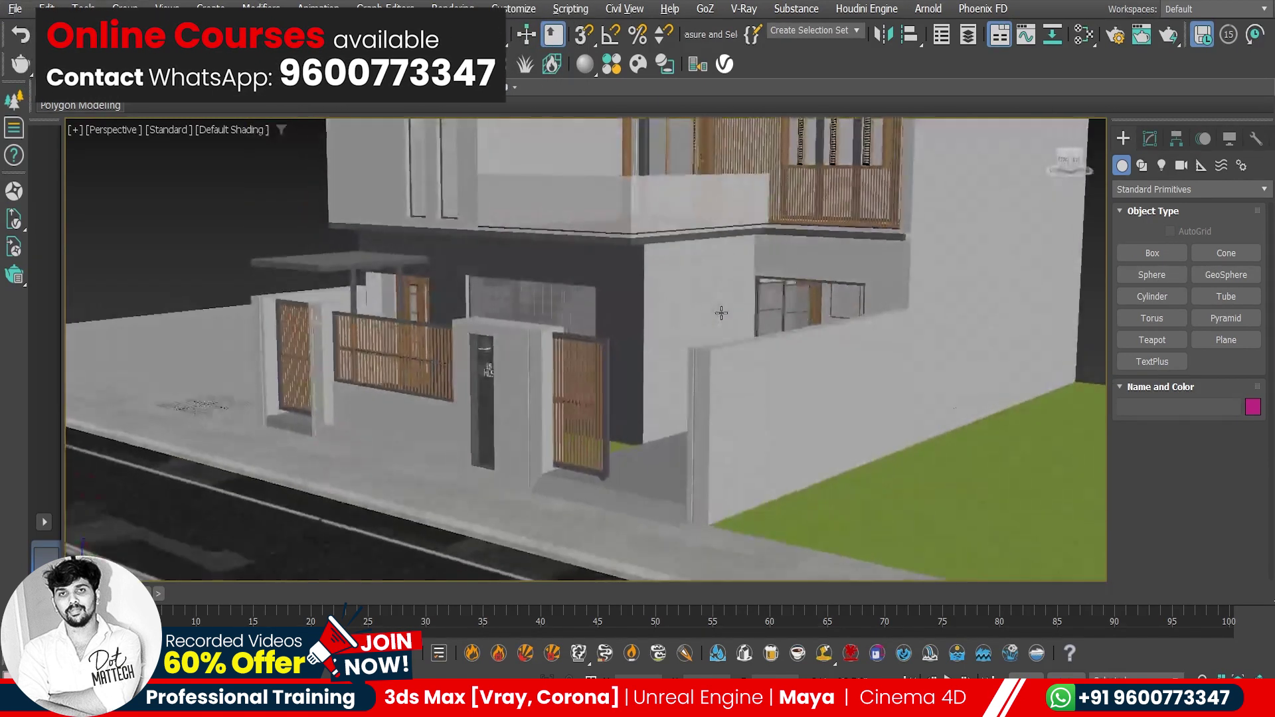
{"action": "scroll", "coordinate": [721, 313], "scroll_direction": "down", "scroll_amount": 3}
{"action": "middle_click_drag", "start_coordinate": [675, 336], "coordinate": [787, 313]}
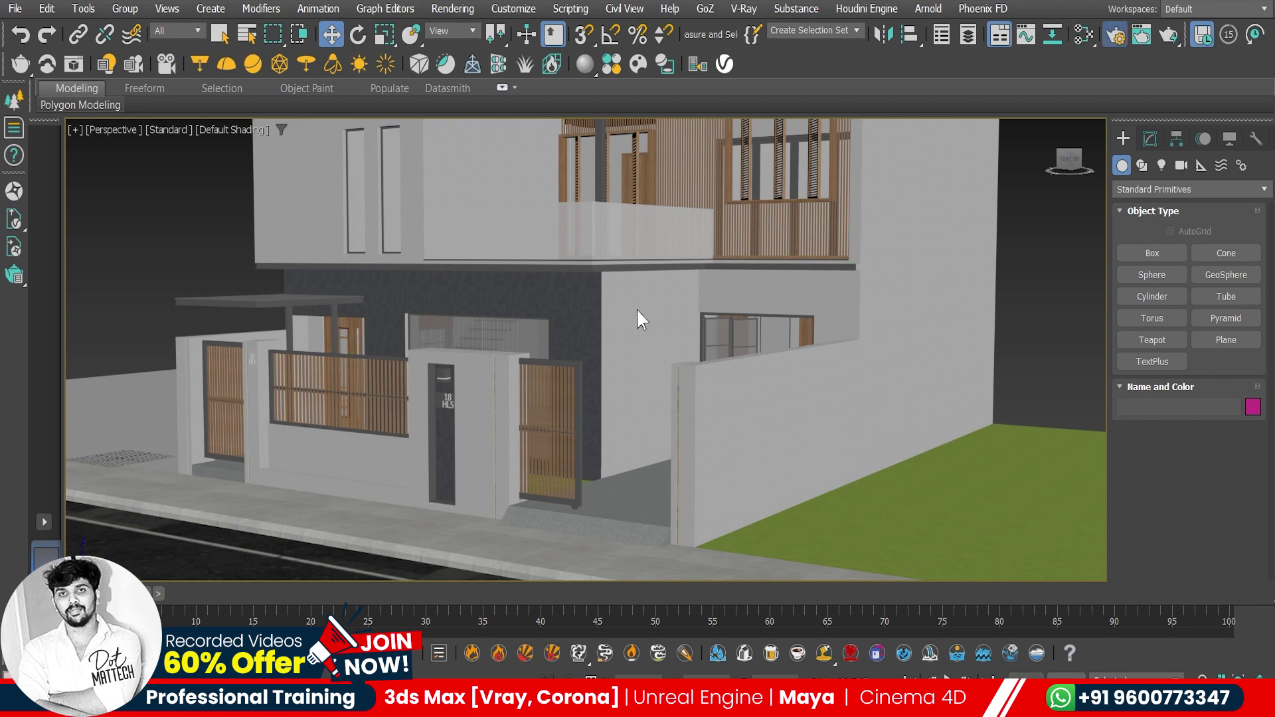
{"action": "key", "text": "F10"}
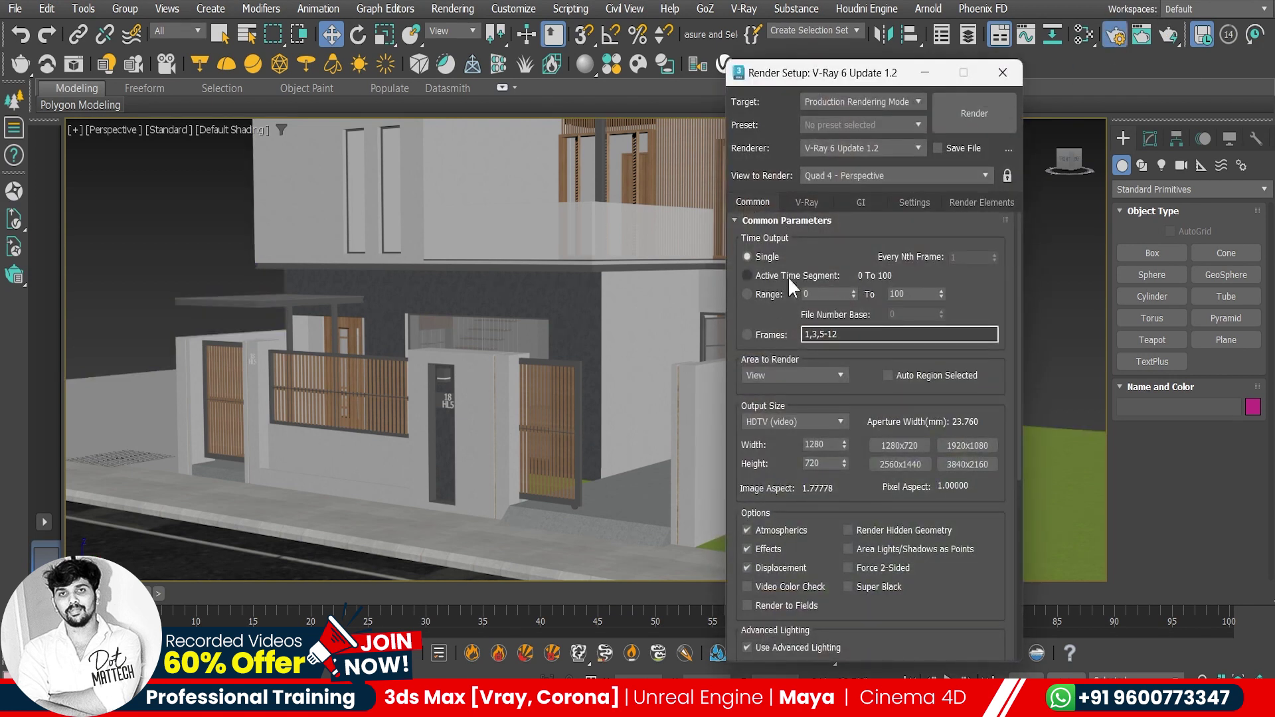
Set the render output size to the 3840x2160 preset.
{"action": "left_click", "coordinate": [824, 448]}
{"action": "key", "text": "Tab"}
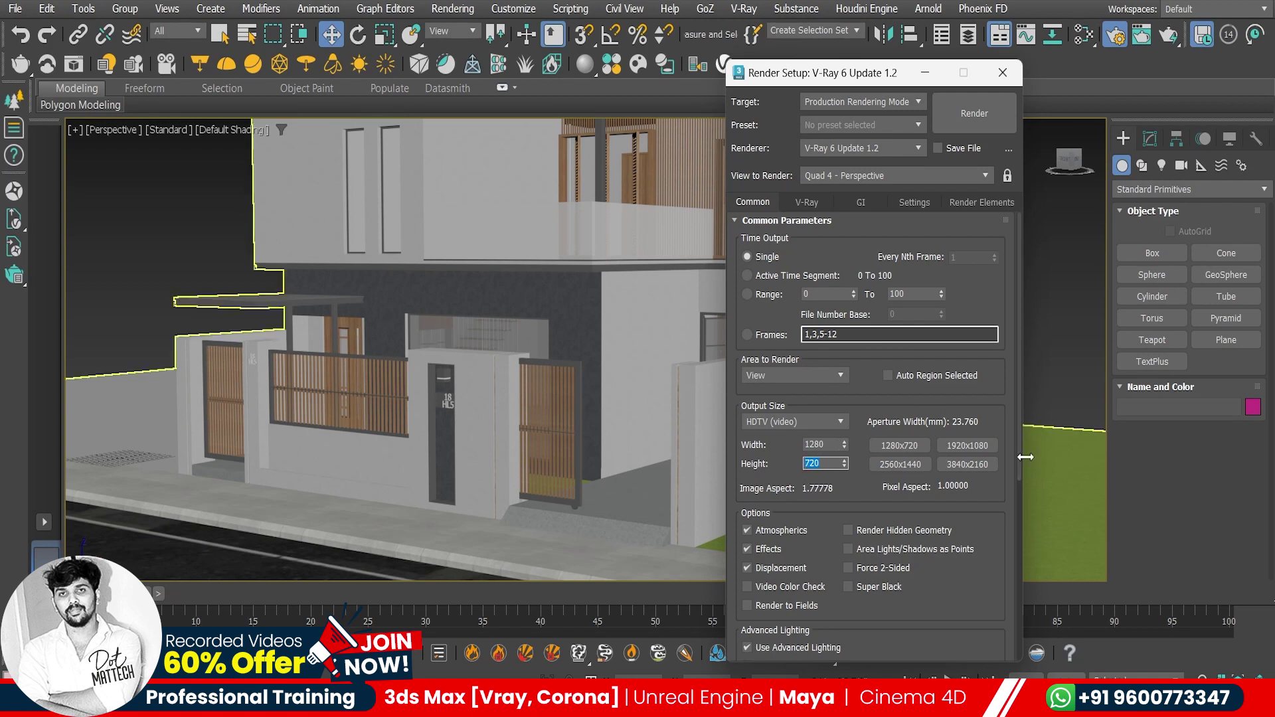
{"action": "left_click", "coordinate": [984, 446]}
{"action": "left_click", "coordinate": [914, 461]}
{"action": "left_click", "coordinate": [971, 465]}
Switch the renderer to V-Ray GPU 6 Update 1.2 and close Render Setup.
{"action": "left_click", "coordinate": [827, 149]}
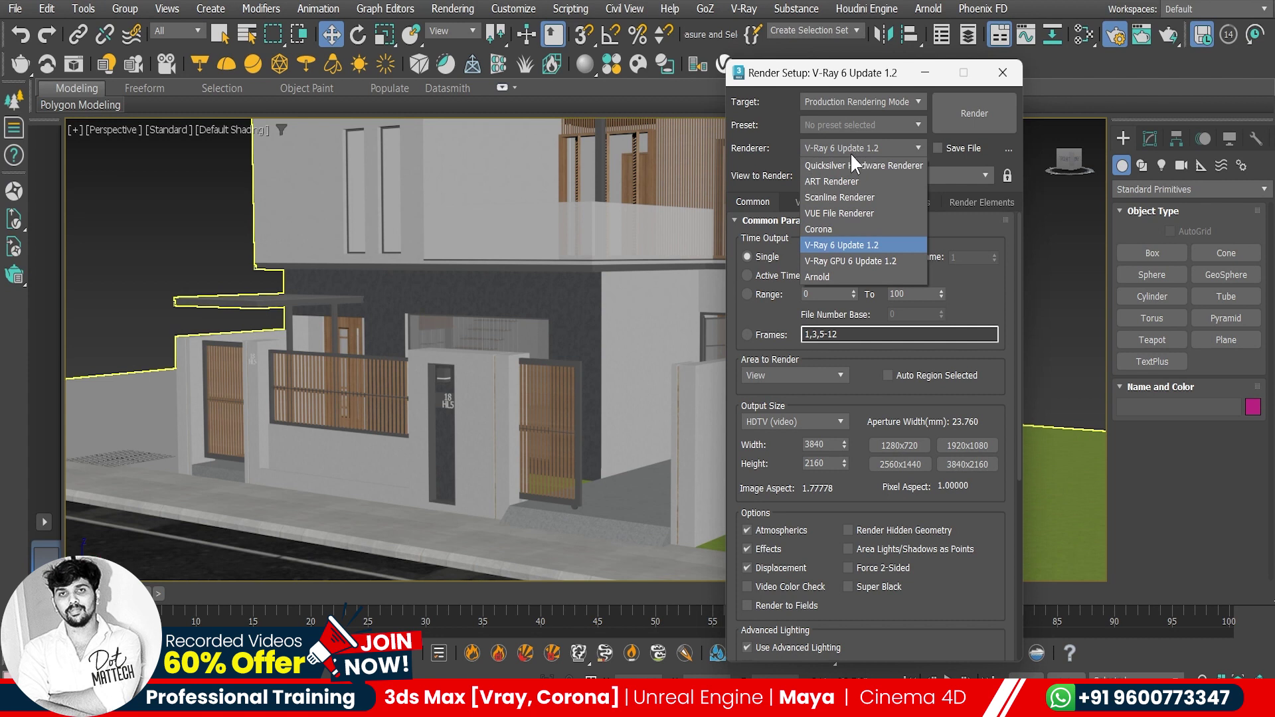
{"action": "left_click", "coordinate": [852, 262]}
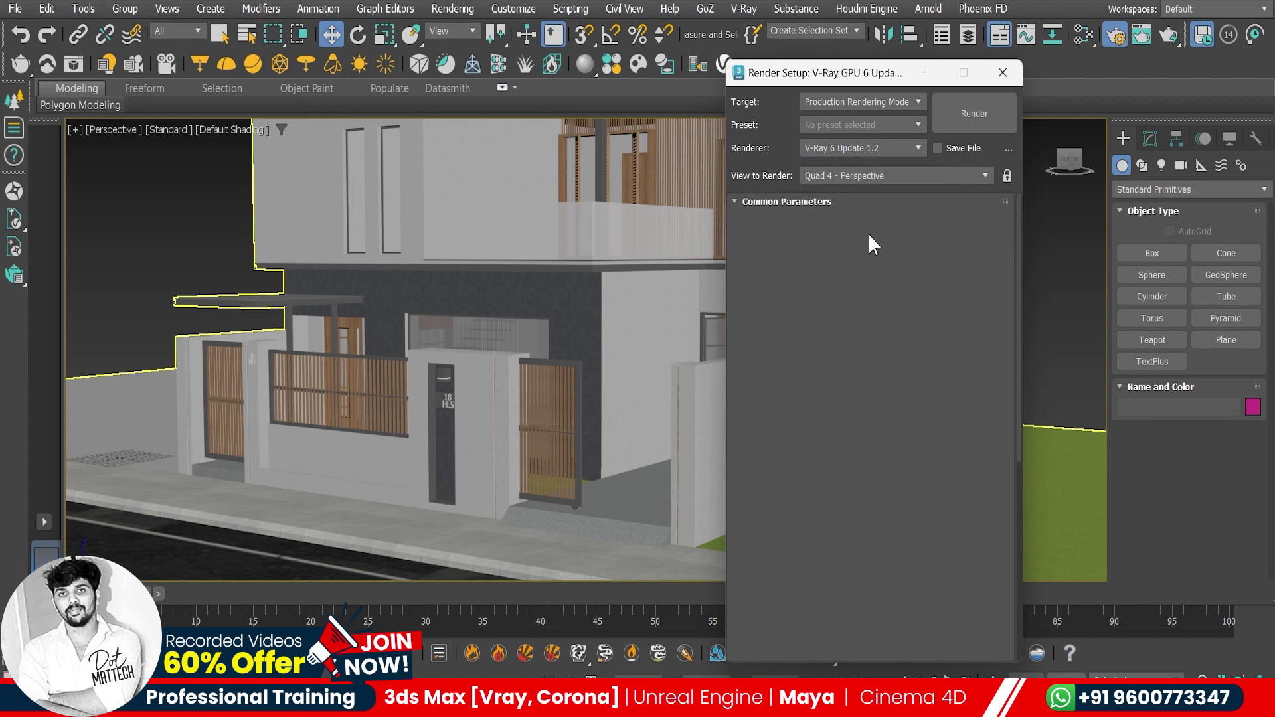
{"action": "left_click", "coordinate": [1001, 75]}
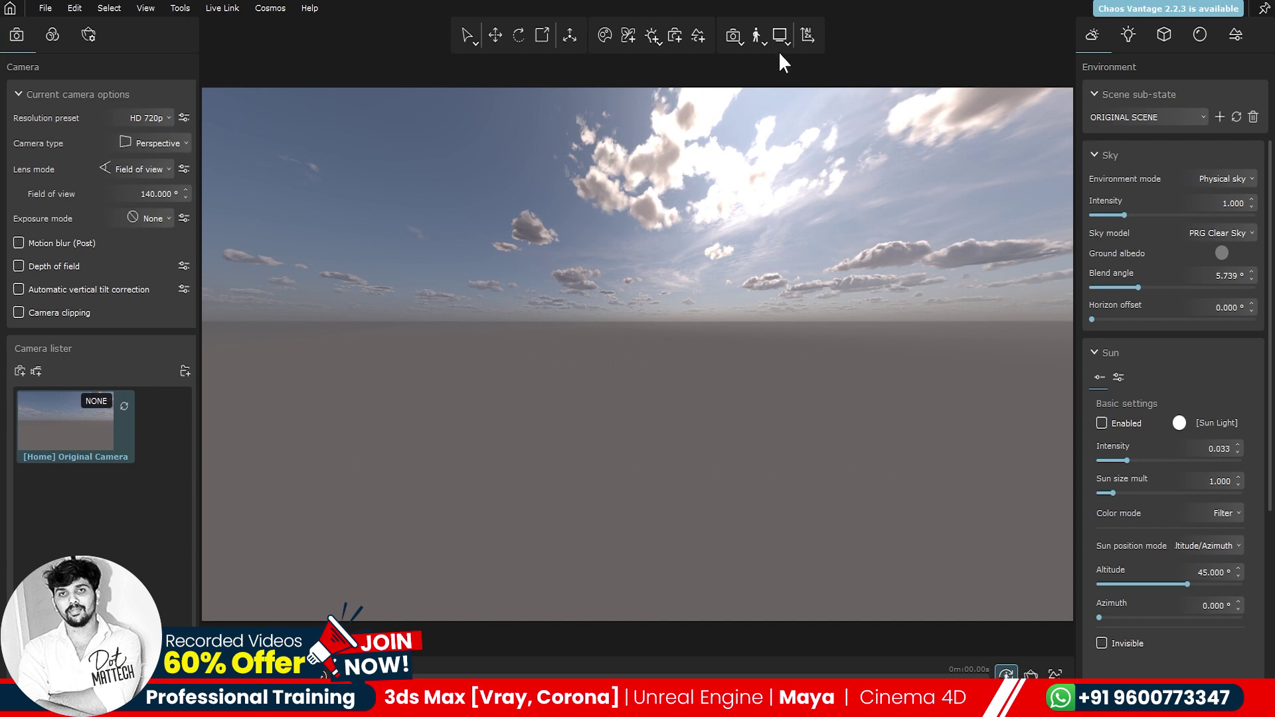
Tilt the Vantage camera up to the sun, check the Live Link options, and return to 3ds Max.
{"action": "left_click_drag", "start_coordinate": [660, 441], "coordinate": [663, 436]}
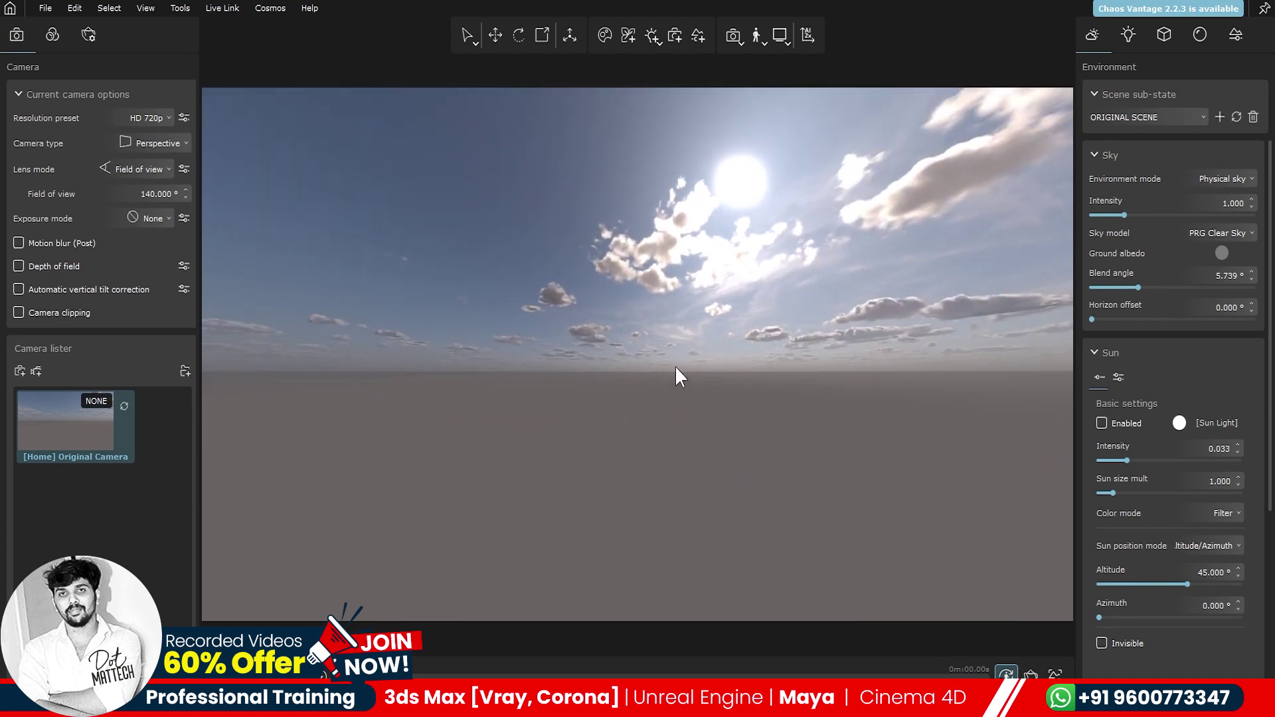
{"action": "left_click", "coordinate": [87, 37]}
{"action": "left_click", "coordinate": [32, 38]}
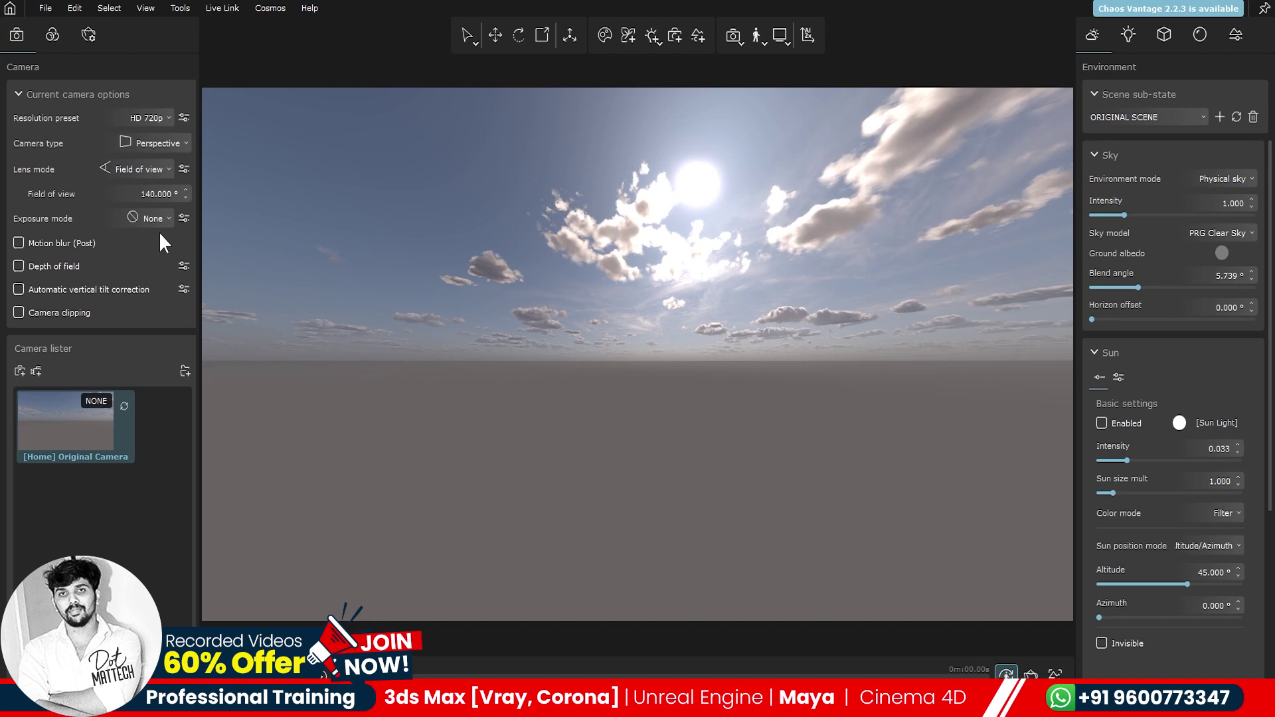
{"action": "left_click", "coordinate": [212, 10]}
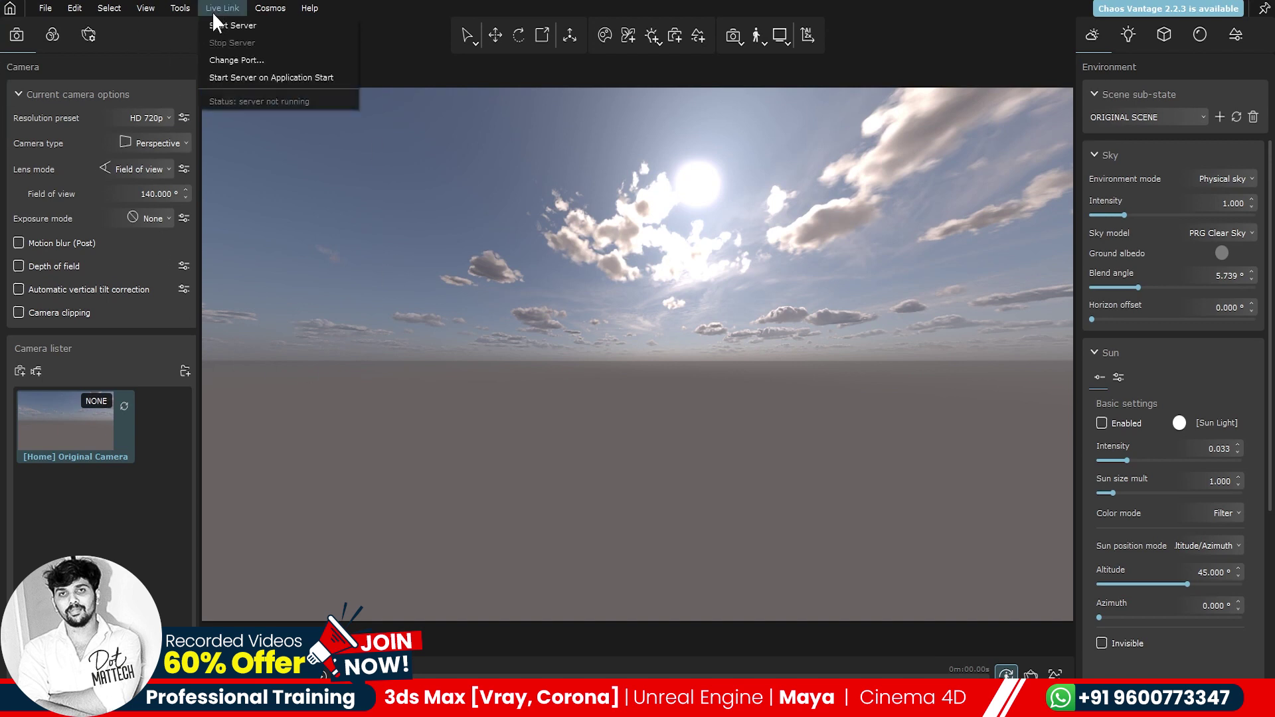
{"action": "left_click", "coordinate": [384, 362]}
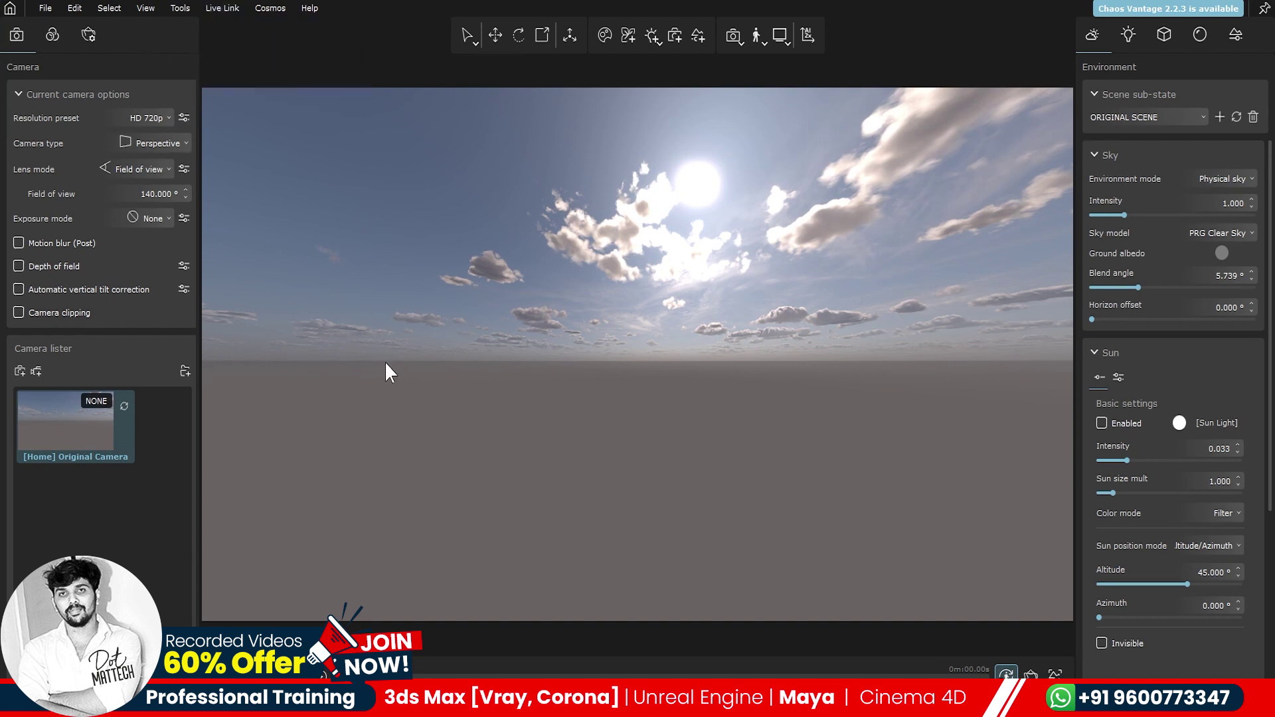
{"action": "key", "text": "alt+Tab"}
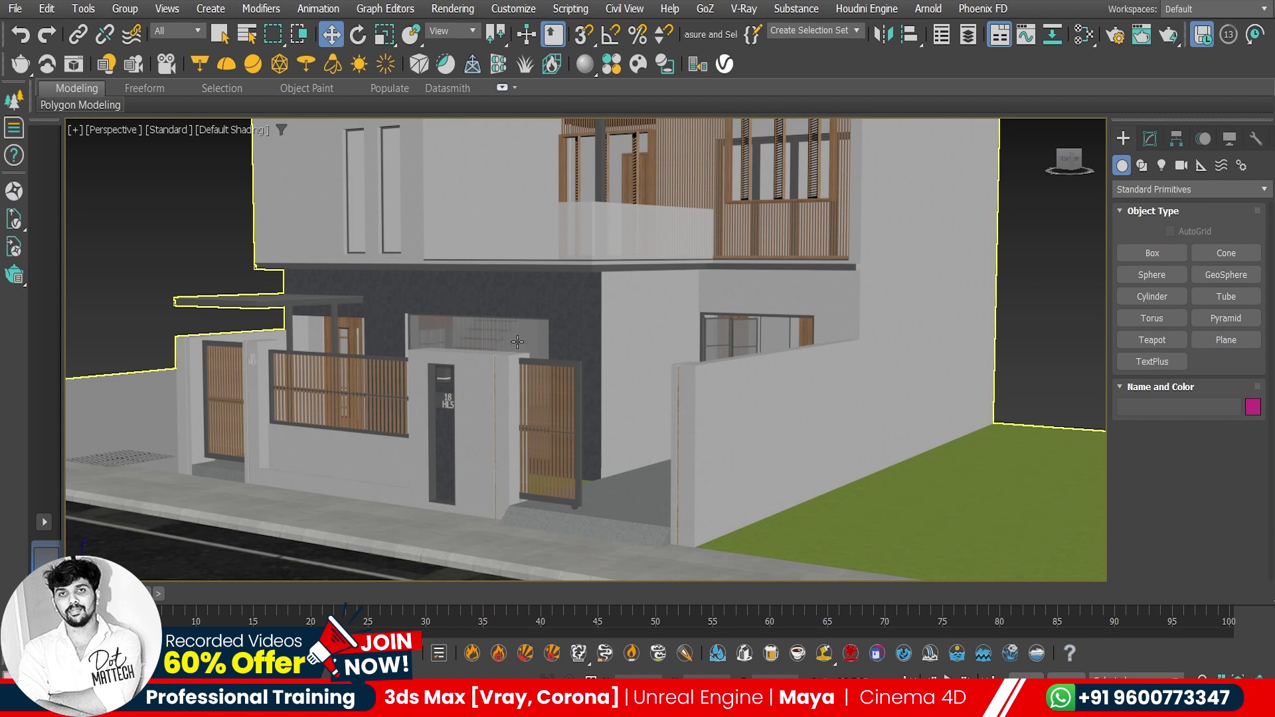
{"action": "scroll", "coordinate": [508, 386], "scroll_direction": "down", "scroll_amount": 2}
{"action": "scroll", "coordinate": [490, 388], "scroll_direction": "down", "scroll_amount": 3}
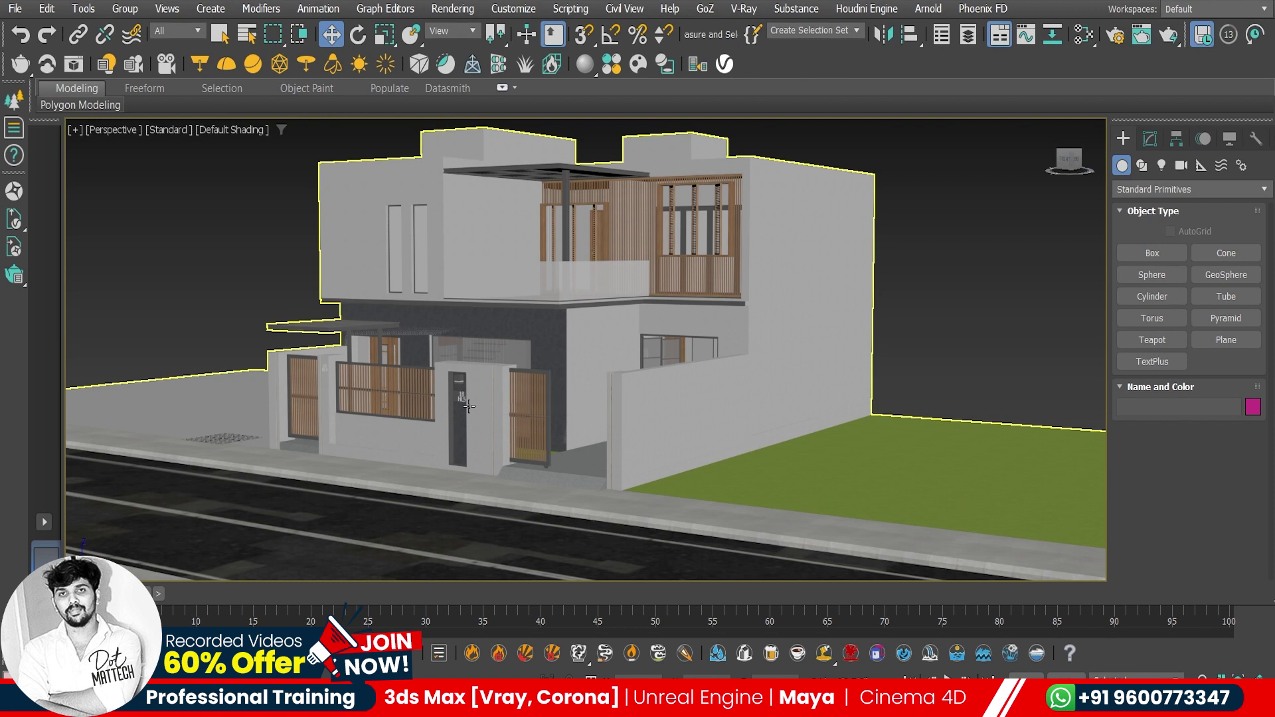
{"action": "middle_click_drag", "start_coordinate": [469, 406], "coordinate": [531, 402], "text": "alt"}
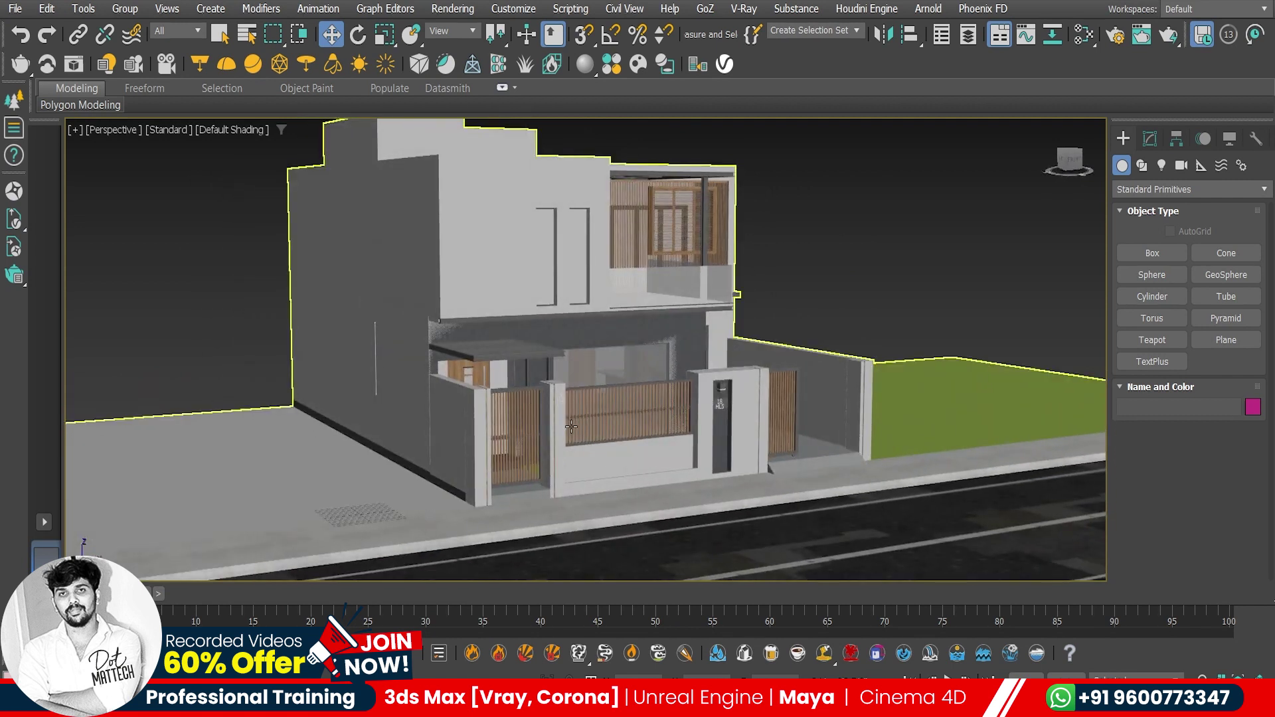
{"action": "scroll", "coordinate": [566, 420], "scroll_direction": "down", "scroll_amount": 2}
{"action": "mouse_move", "coordinate": [566, 420]}
{"action": "middle_mouse_down", "text": "alt"}
{"action": "mouse_move", "coordinate": [615, 397]}
{"action": "mouse_move", "coordinate": [590, 383]}
{"action": "middle_mouse_up", "text": "alt"}
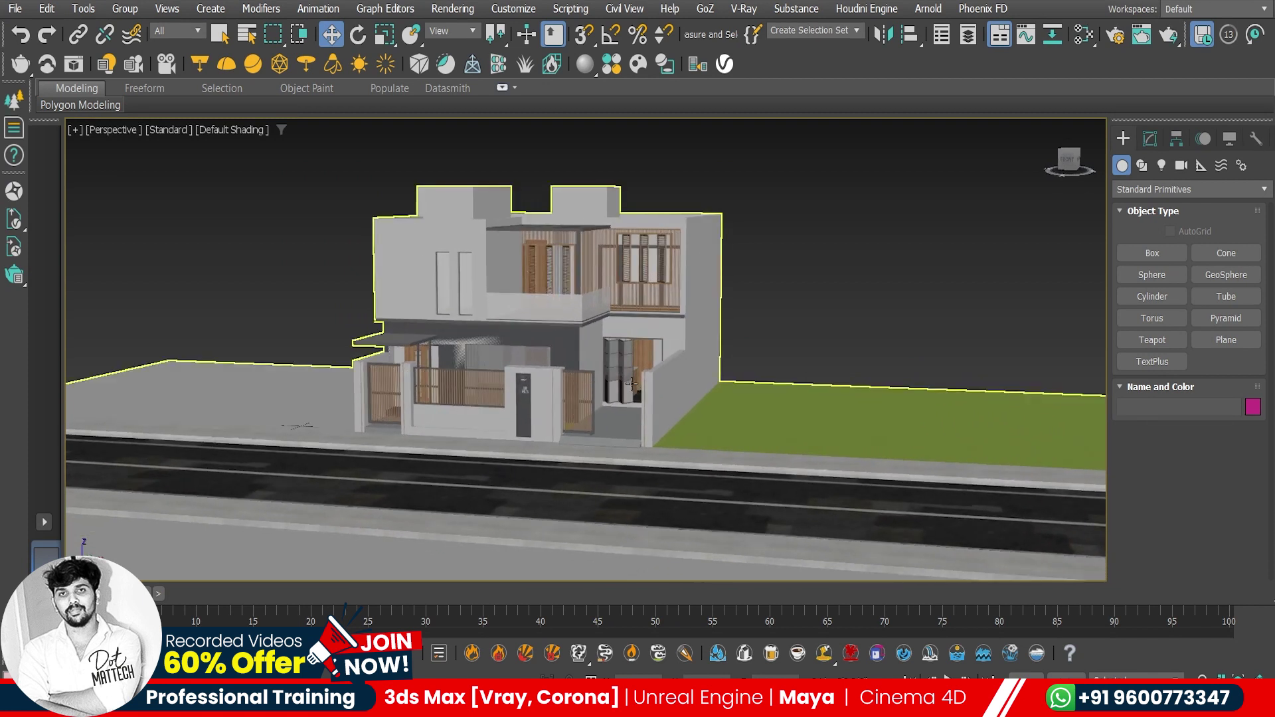
{"action": "scroll", "coordinate": [629, 378], "scroll_direction": "up", "scroll_amount": 3}
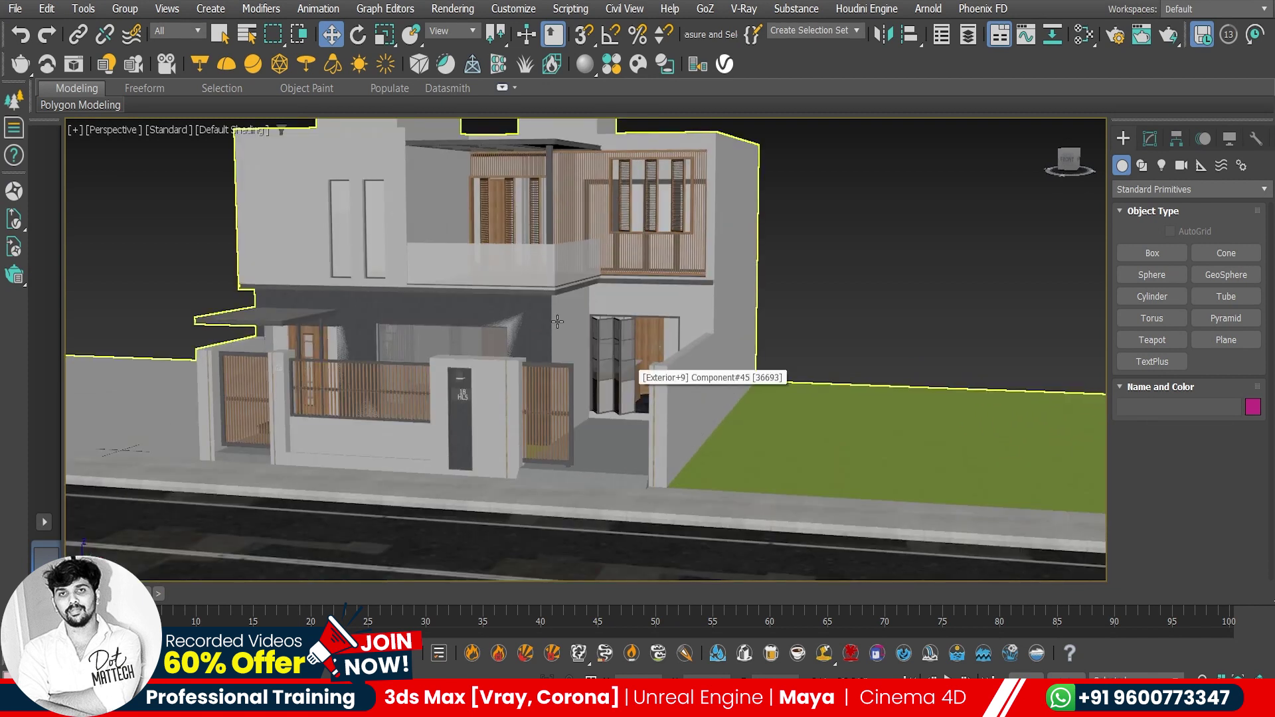
{"action": "middle_click_drag", "start_coordinate": [675, 381], "coordinate": [682, 376], "text": "alt"}
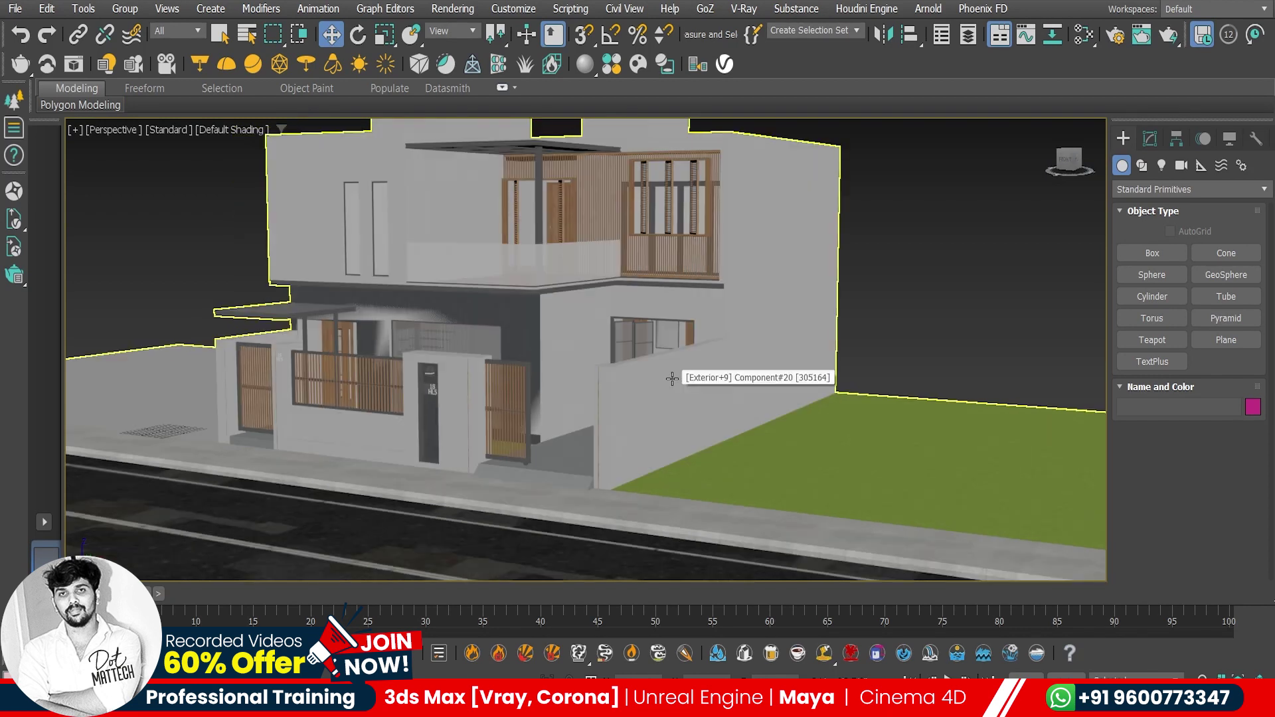
{"action": "scroll", "coordinate": [586, 396], "scroll_direction": "down", "scroll_amount": 3}
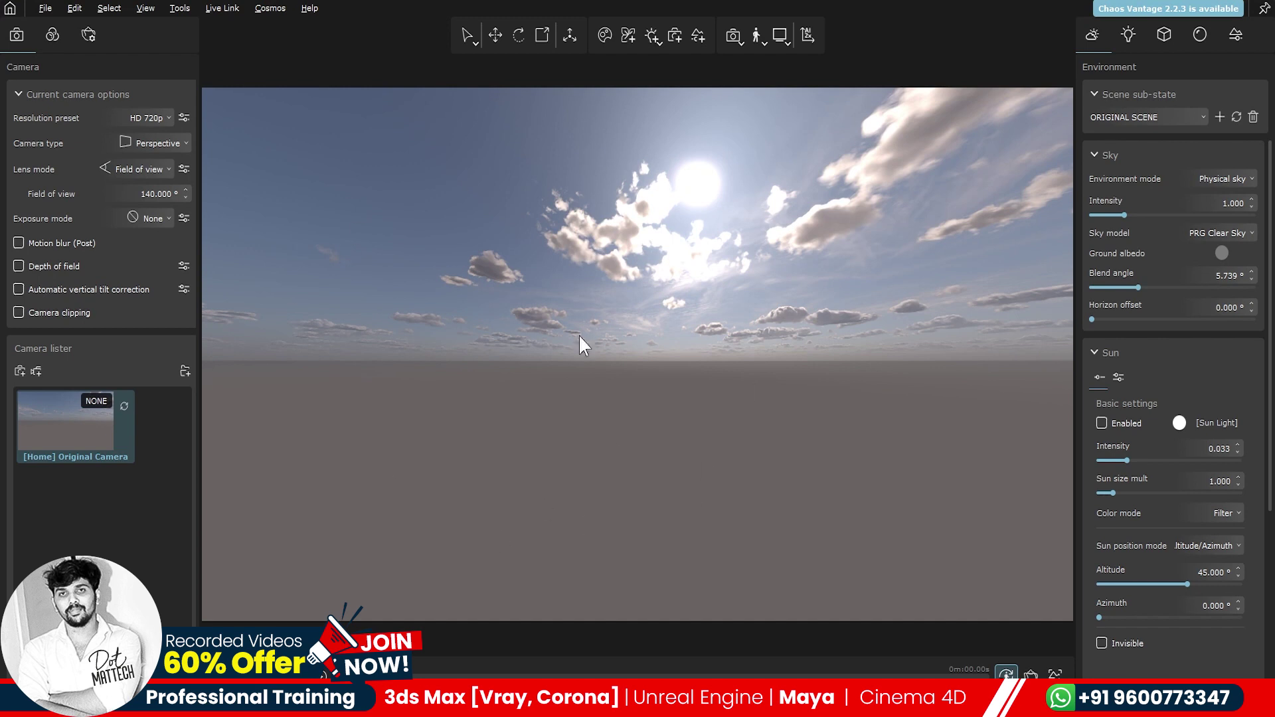
Undock the V-Ray toolbar with the Vantage live-link button into a floating panel.
{"action": "key", "text": "alt+Tab"}
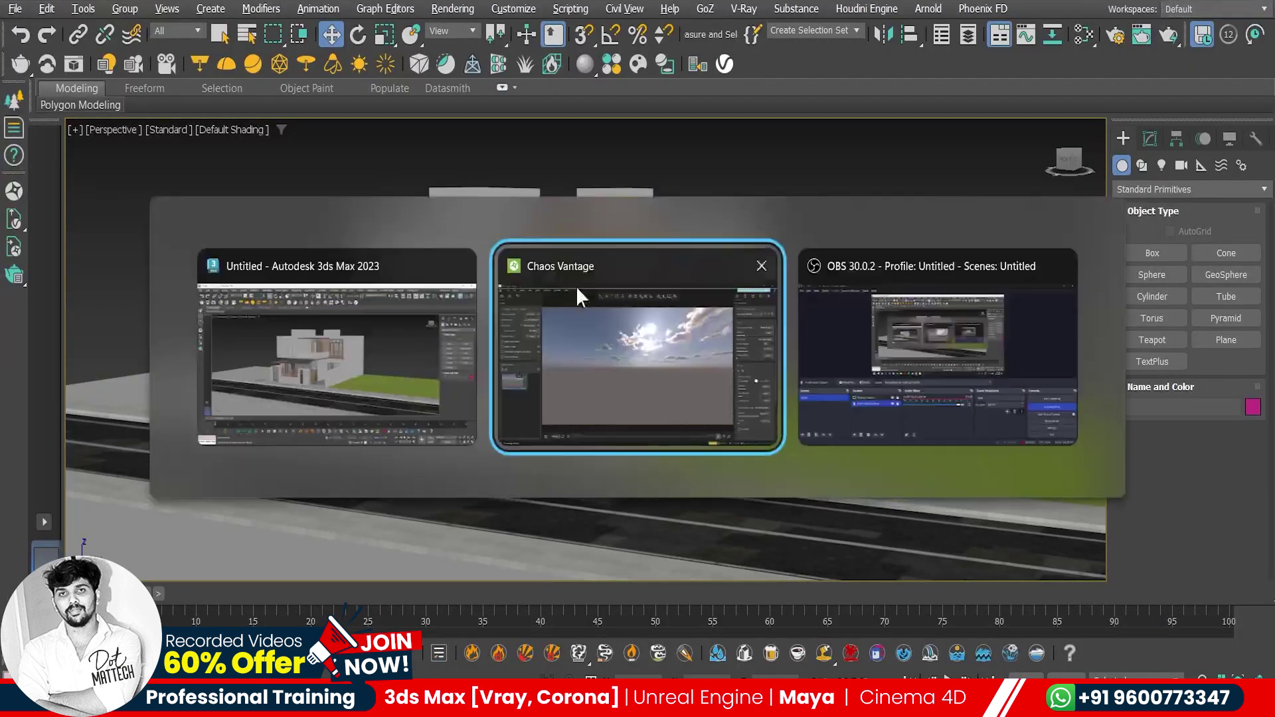
{"action": "key", "text": "alt+Tab"}
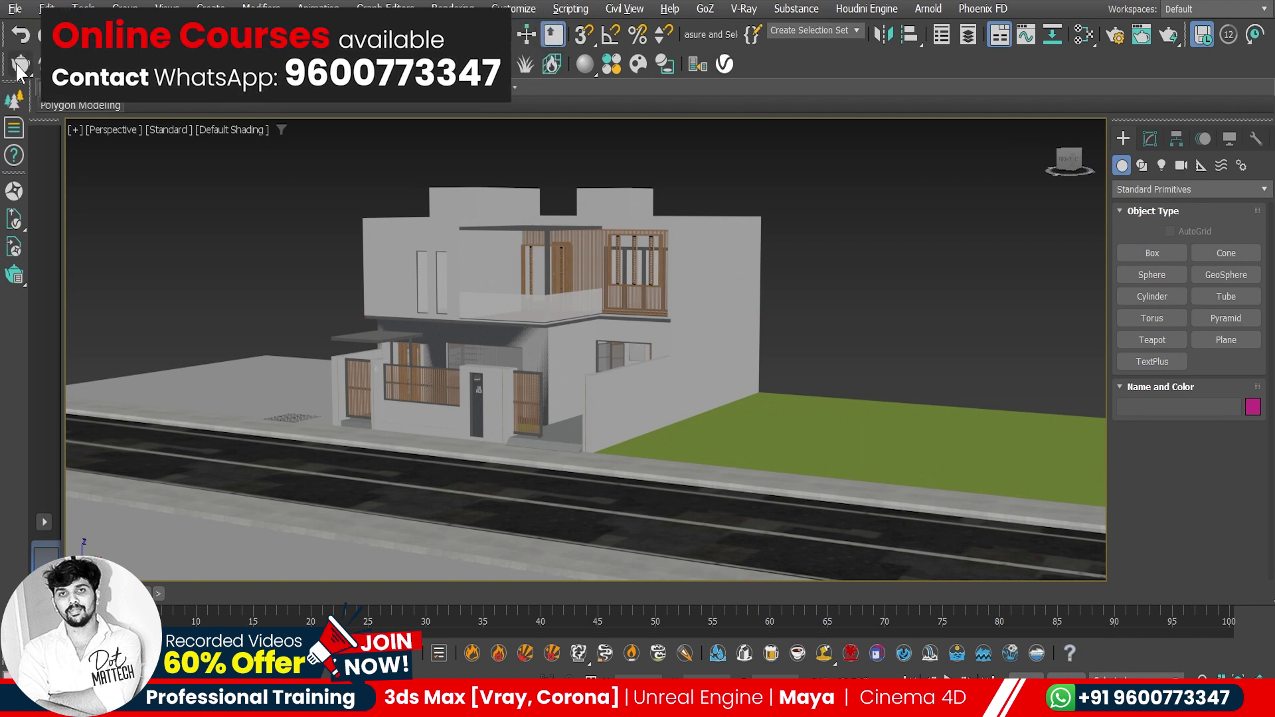
{"action": "left_click_drag", "start_coordinate": [33, 203], "coordinate": [172, 202]}
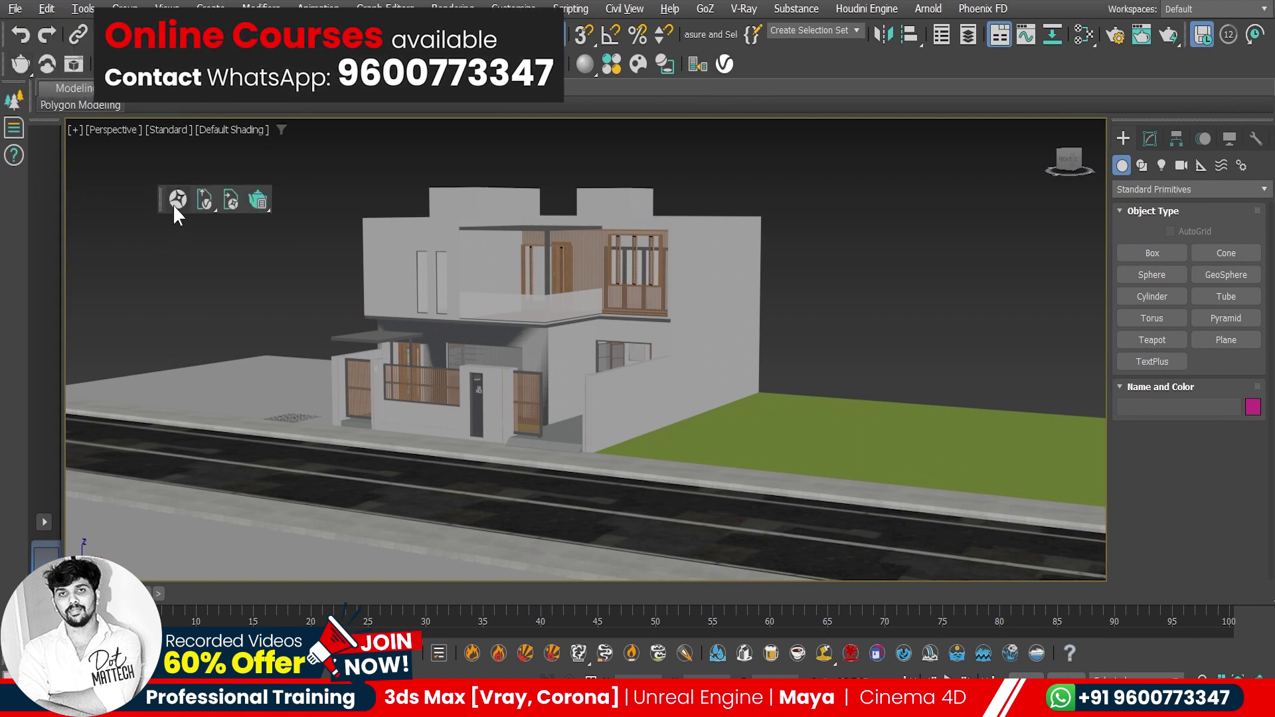
{"action": "left_click", "coordinate": [506, 379]}
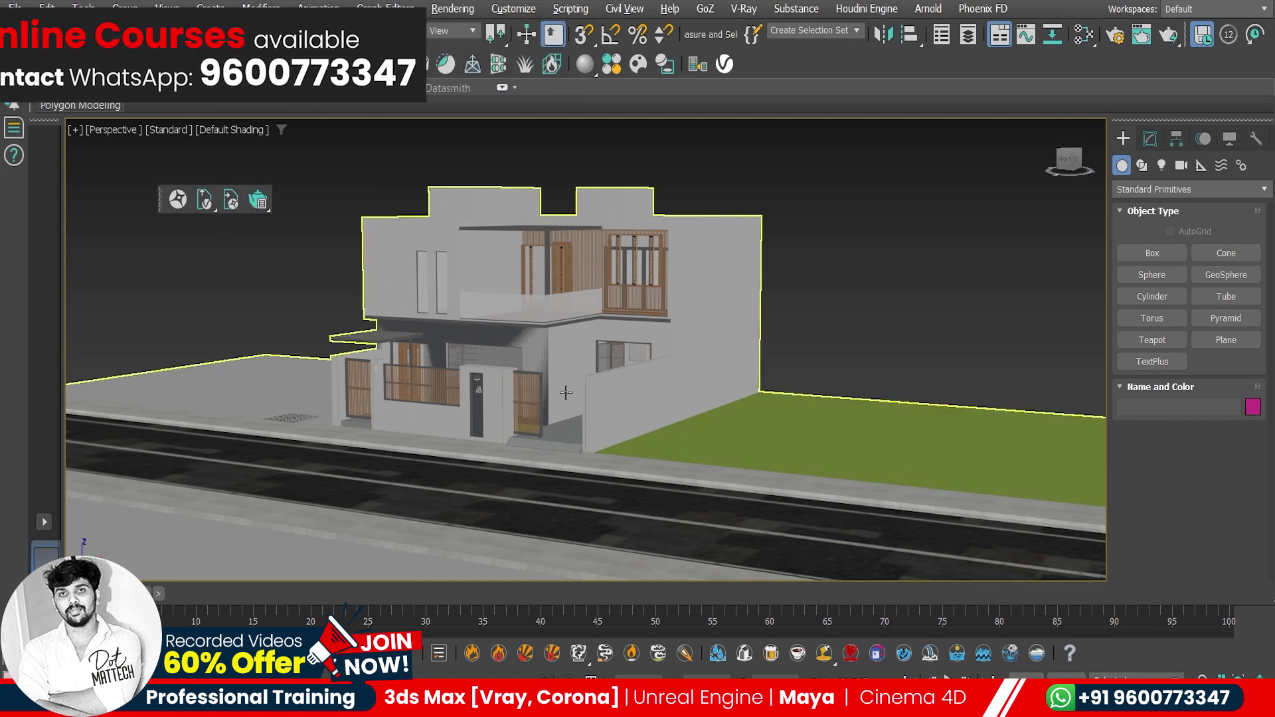
{"action": "left_click", "coordinate": [202, 299]}
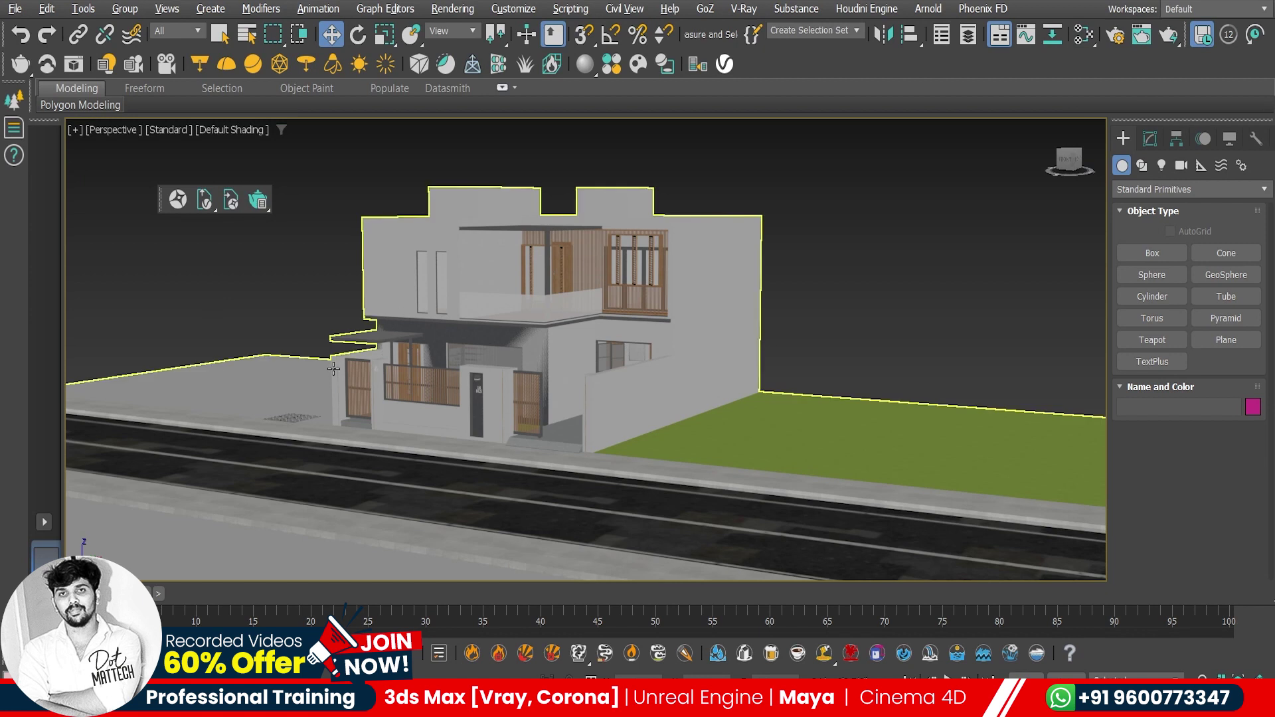
Launch a live link to Chaos Vantage, dismiss the V-Ray Frame Buffer, and switch to Vantage.
{"action": "left_click", "coordinate": [176, 201]}
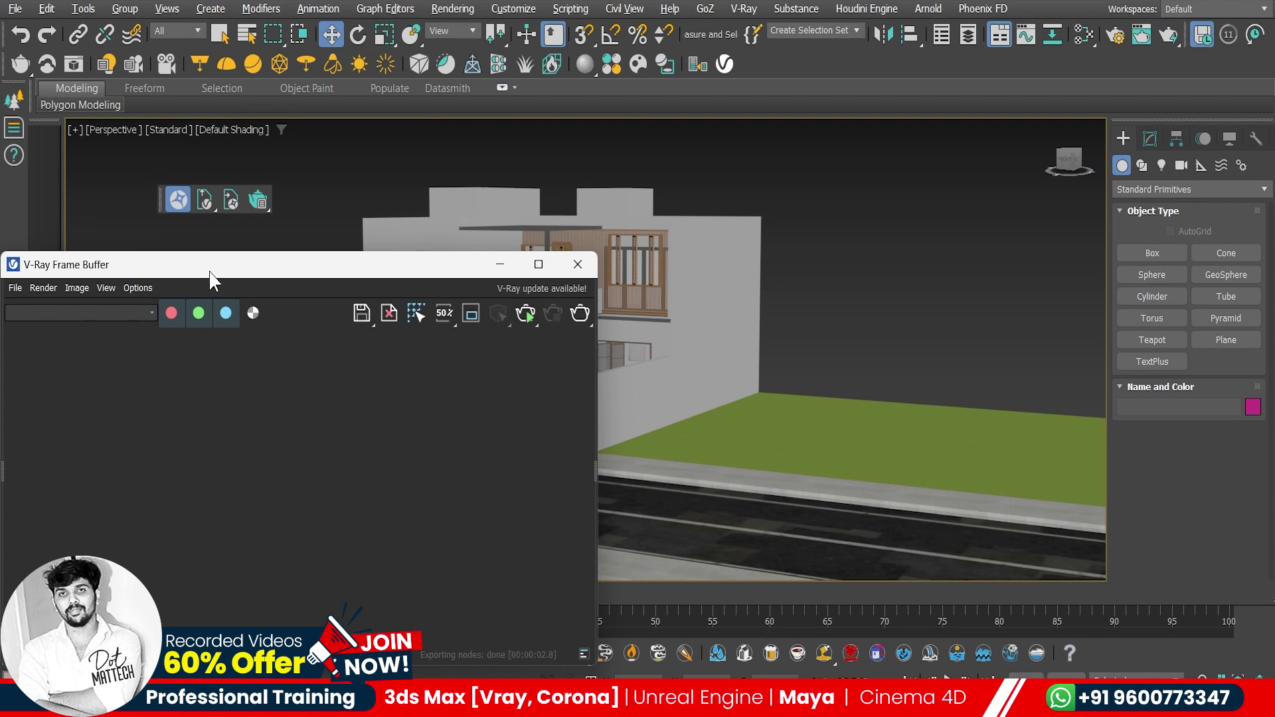
{"action": "left_click", "coordinate": [269, 356]}
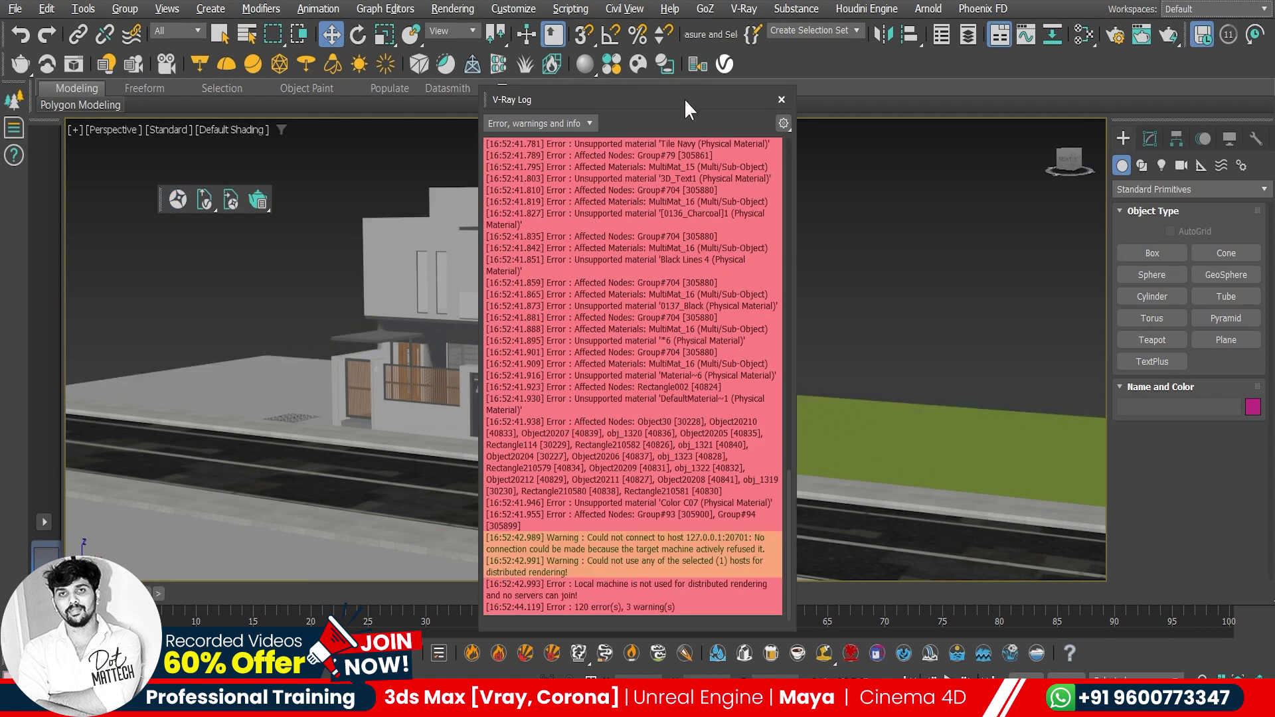
{"action": "key", "text": "alt+Tab"}
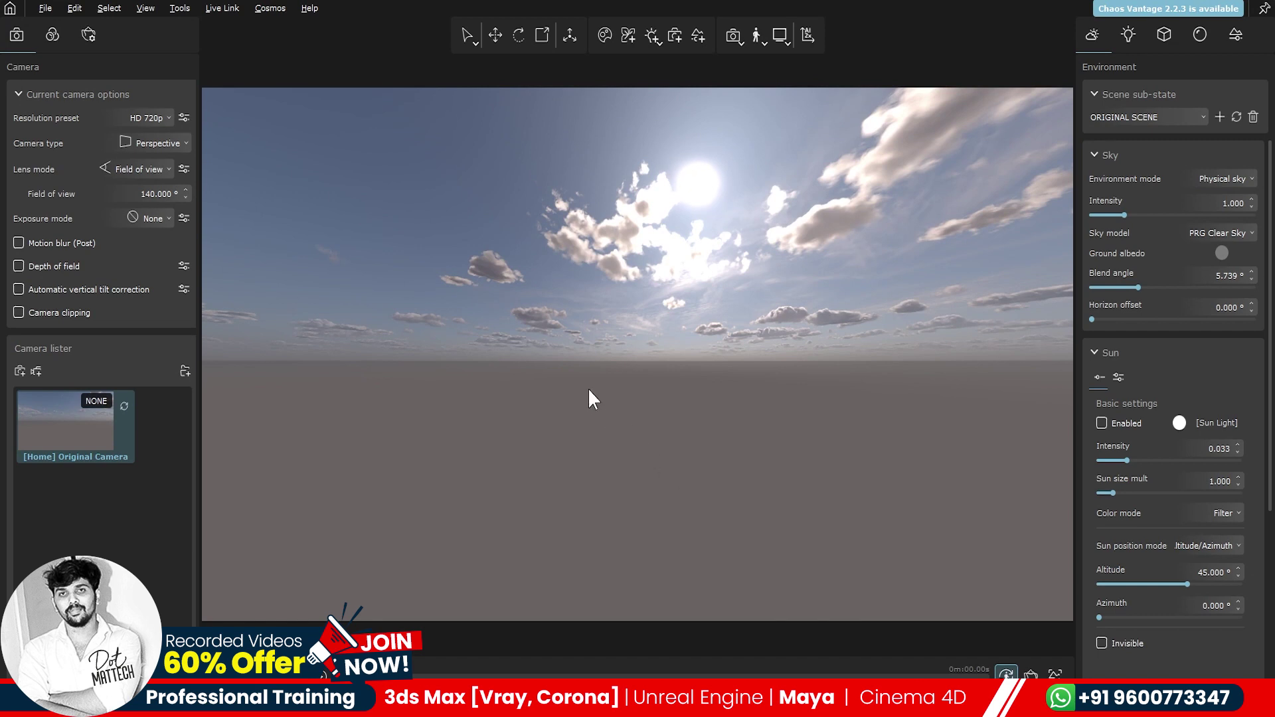
Start the Vantage live-link server on port 20701 and orbit the streamed-in house.
{"action": "left_click", "coordinate": [223, 10]}
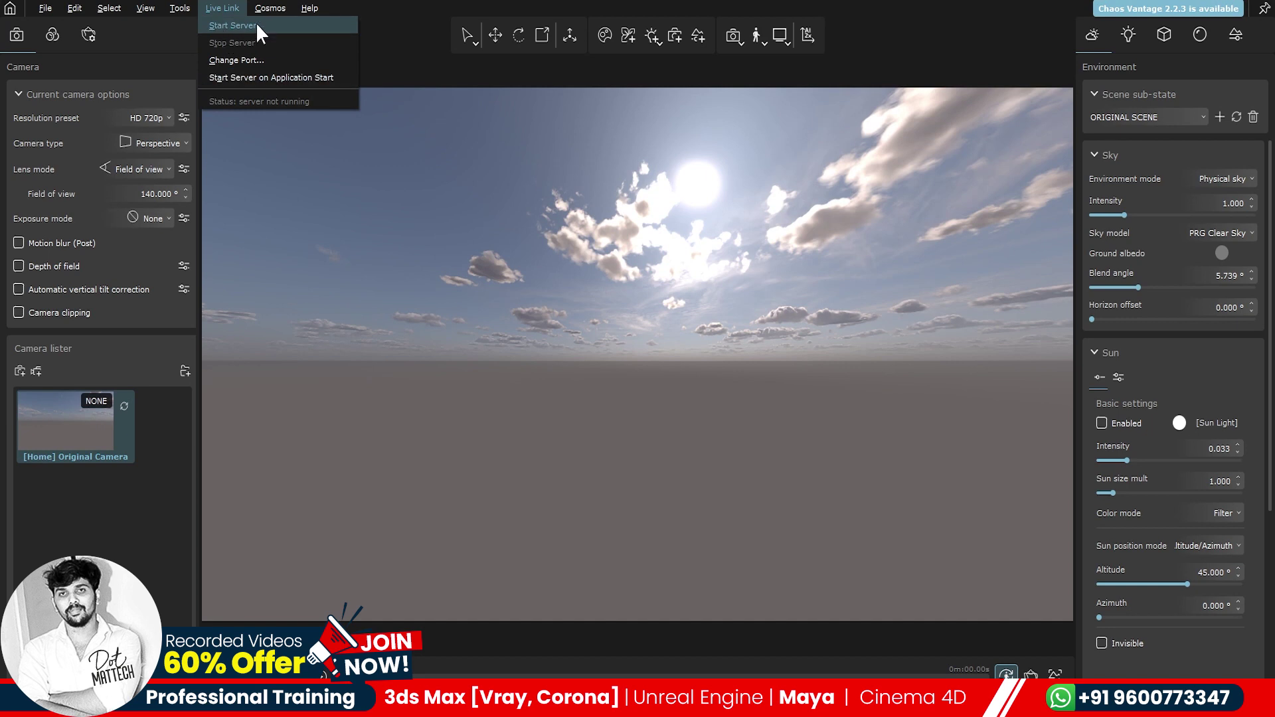
{"action": "left_click", "coordinate": [257, 25]}
{"action": "left_click", "coordinate": [226, 8]}
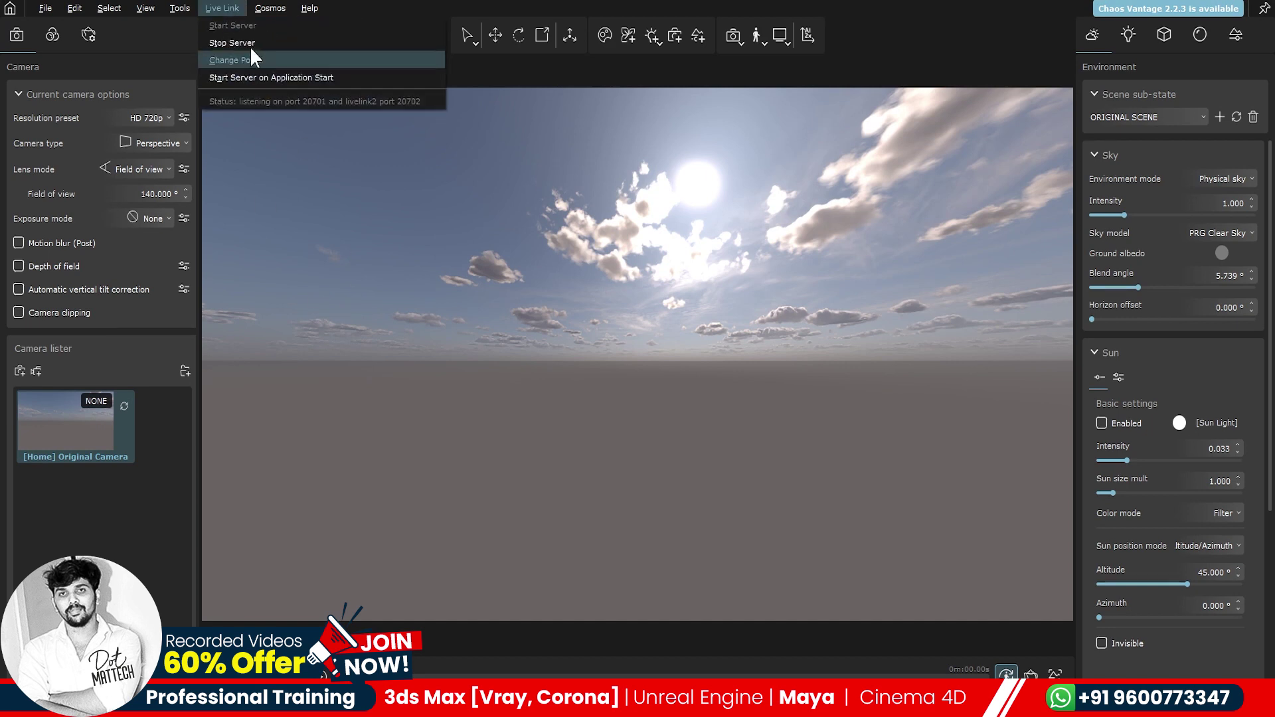
{"action": "key", "text": "alt+Tab"}
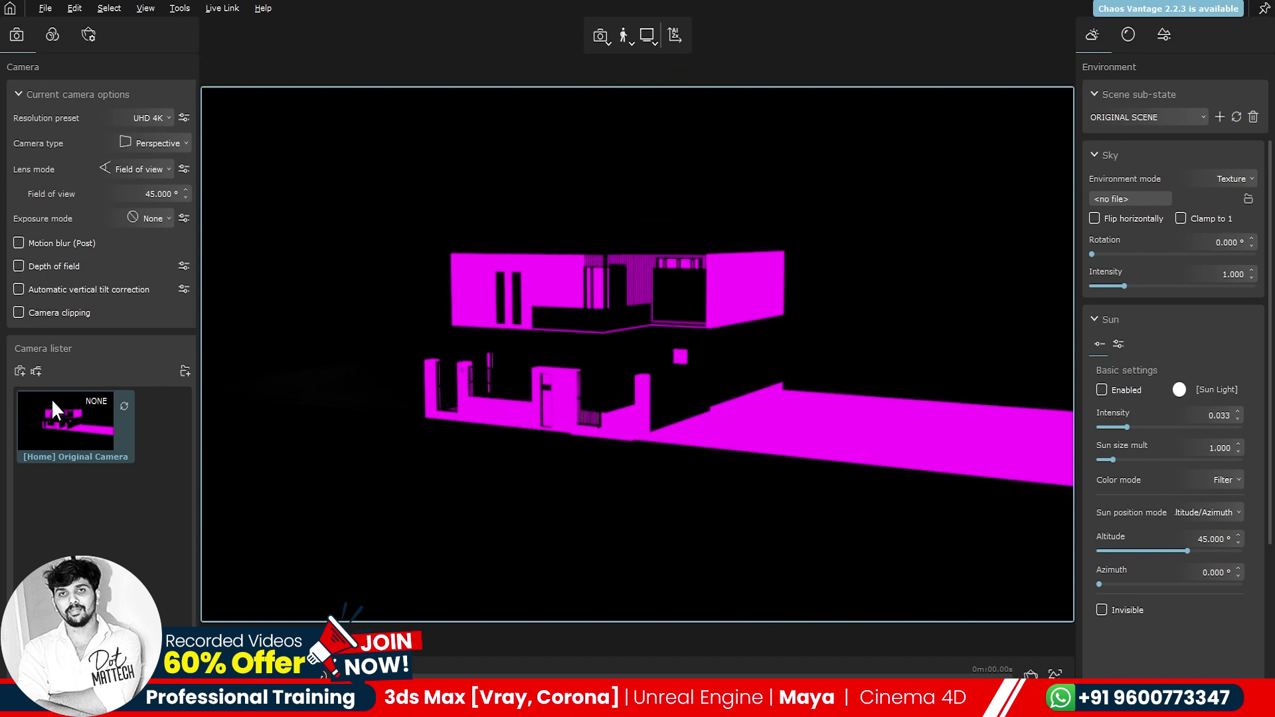
{"action": "mouse_move", "coordinate": [484, 436]}
{"action": "left_mouse_down"}
{"action": "mouse_move", "coordinate": [483, 423]}
{"action": "mouse_move", "coordinate": [607, 435]}
{"action": "left_mouse_up"}
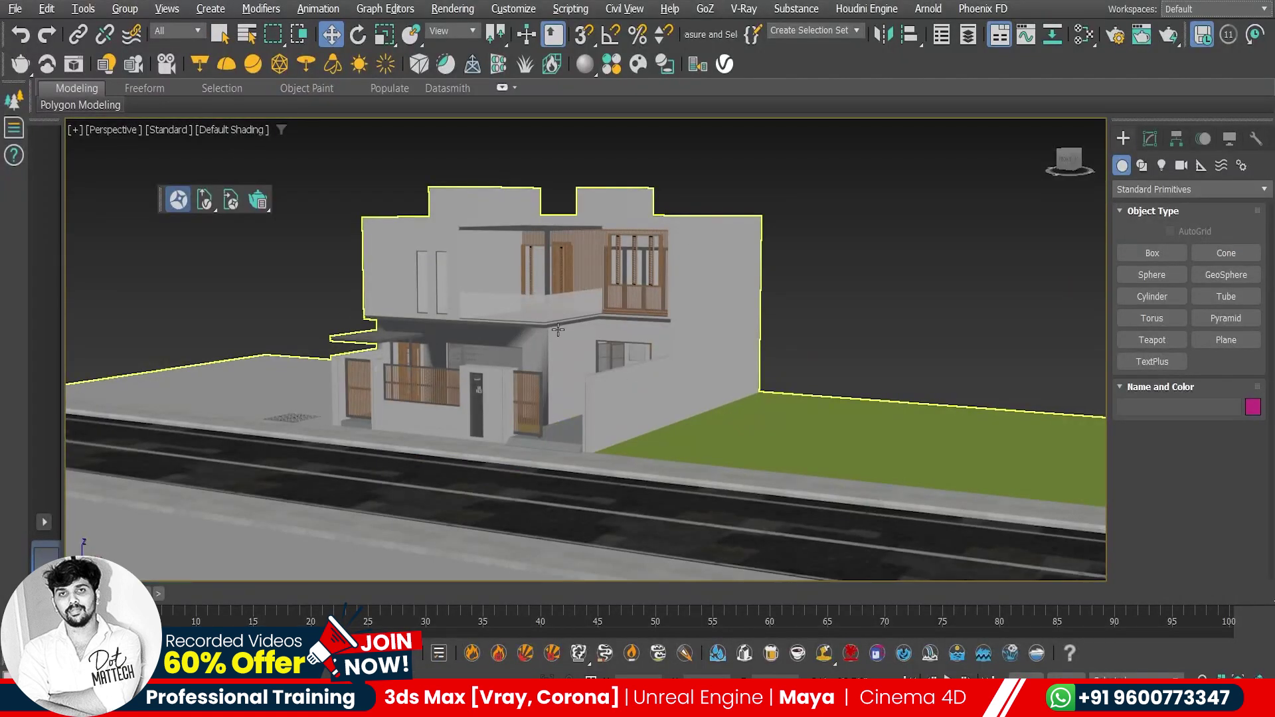
Select the whole Exterior+9 scene and bring up the Slate Material Editor.
{"action": "scroll", "coordinate": [558, 330], "scroll_direction": "down", "scroll_amount": 5}
{"action": "mouse_move", "coordinate": [459, 341]}
{"action": "middle_mouse_down", "text": "alt"}
{"action": "mouse_move", "coordinate": [507, 352]}
{"action": "mouse_move", "coordinate": [477, 355]}
{"action": "middle_mouse_up", "text": "alt"}
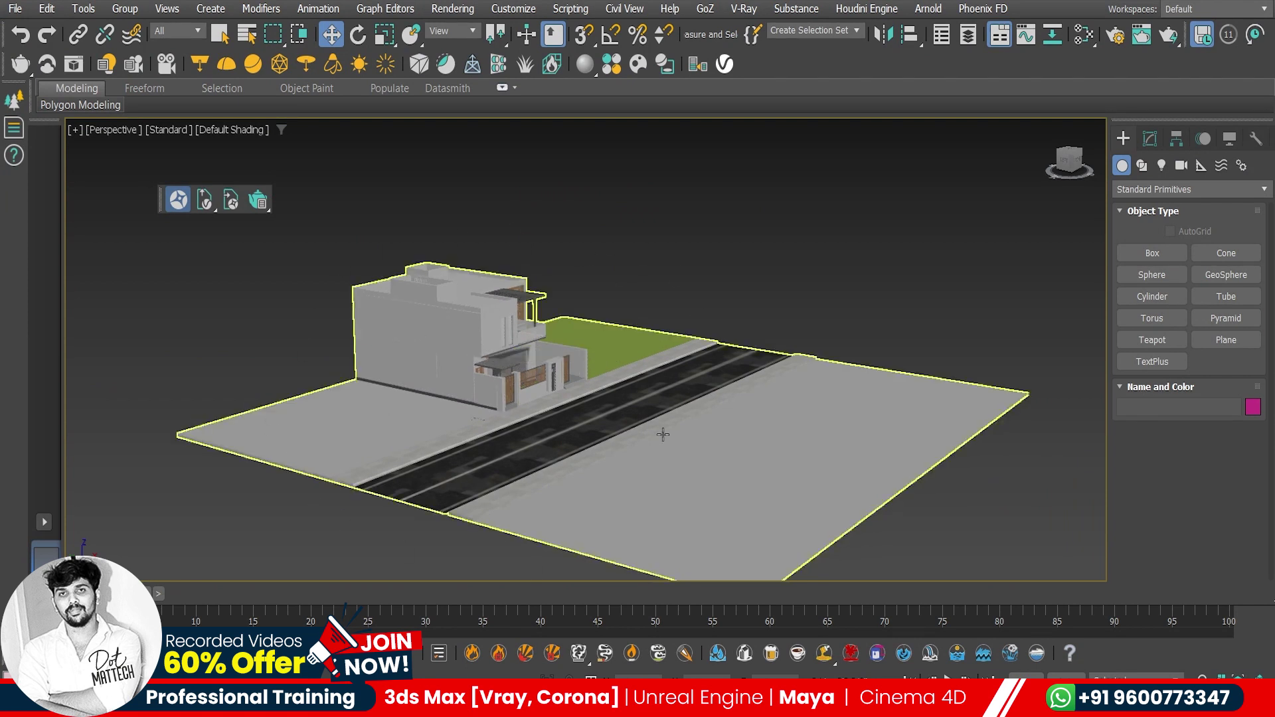
{"action": "key", "text": "ctrl+a"}
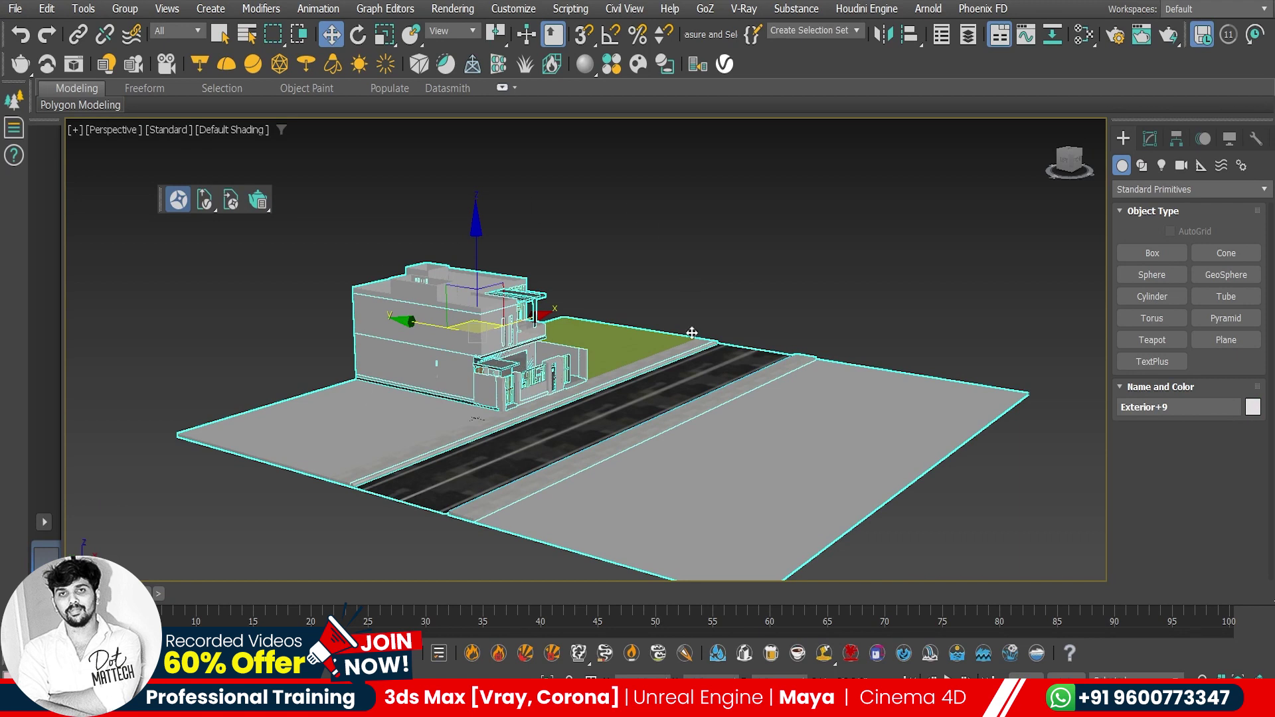
{"action": "key", "text": "m"}
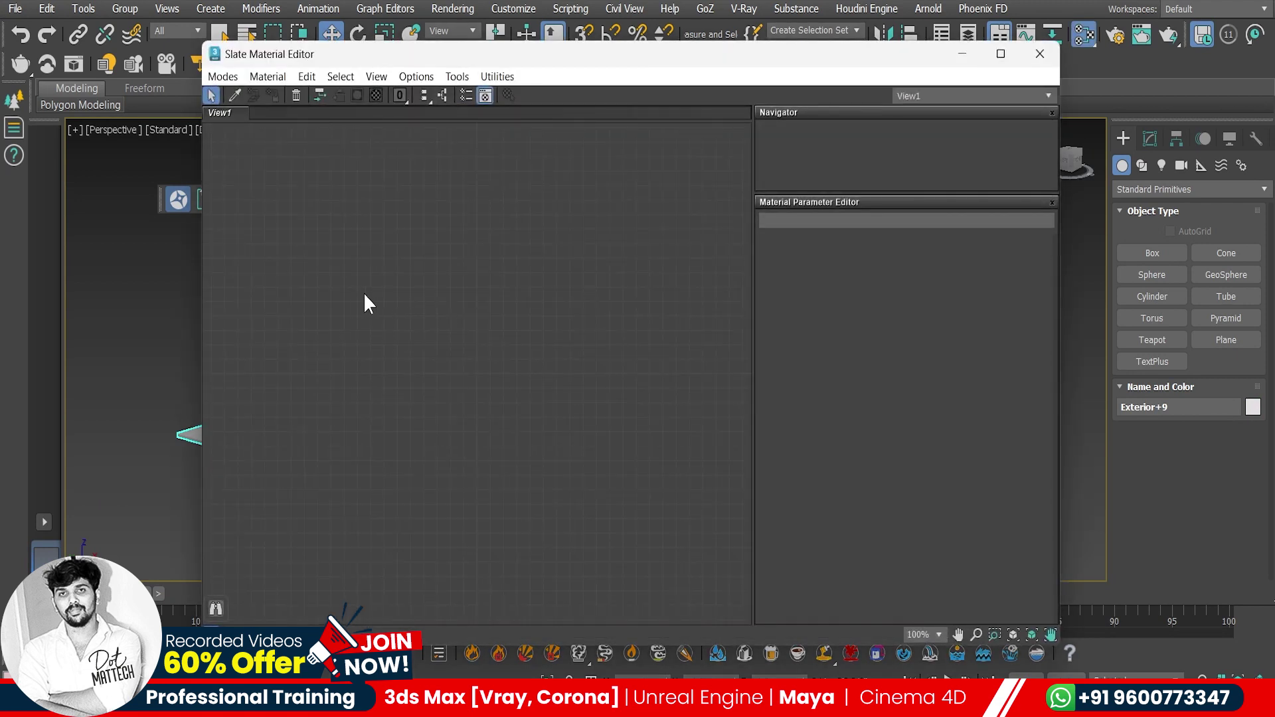
Create VRayMtl Material #77, assign it to the selected scene, and close the editor.
{"action": "right_click", "coordinate": [386, 296]}
{"action": "mouse_move", "coordinate": [406, 305]}
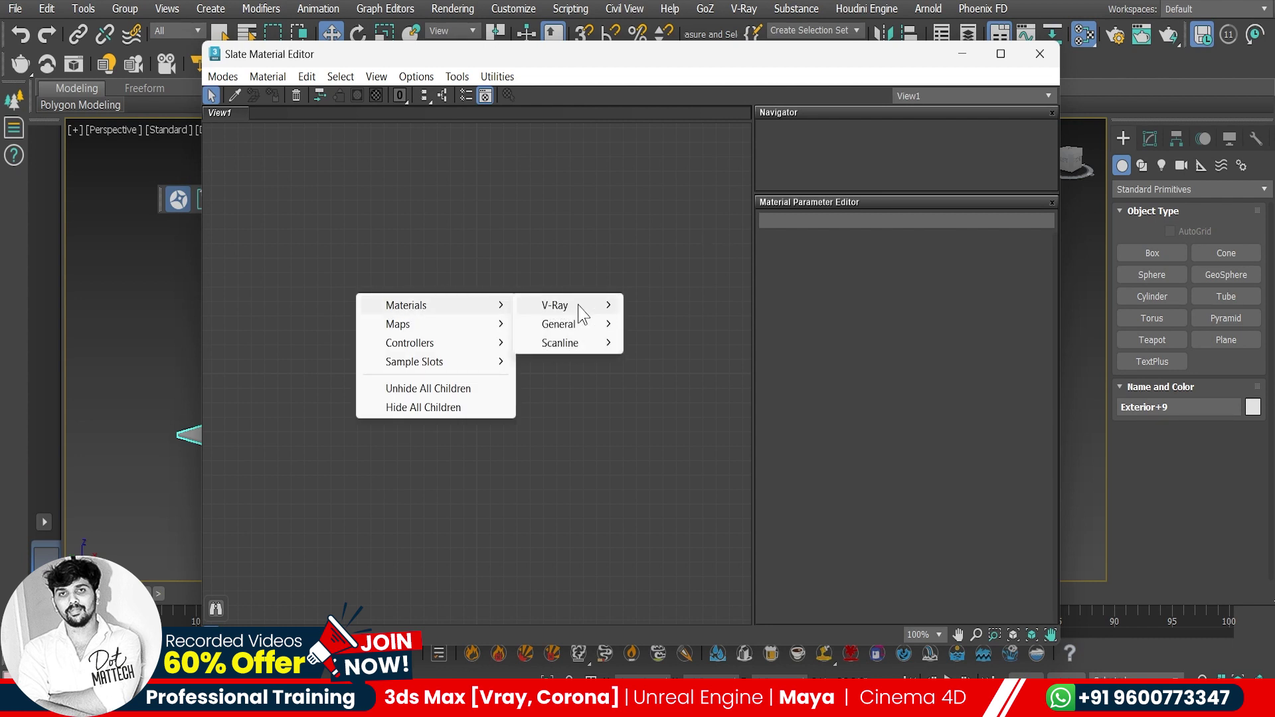
{"action": "mouse_move", "coordinate": [556, 304]}
{"action": "left_click", "coordinate": [691, 539]}
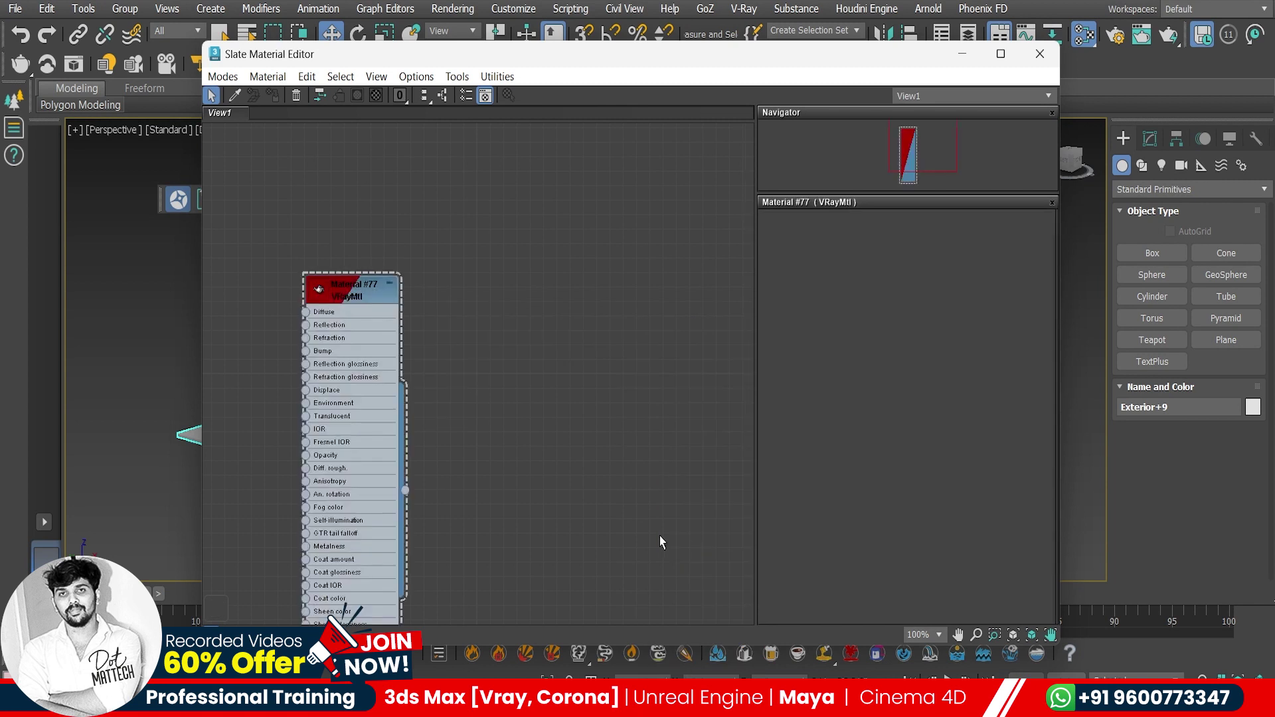
{"action": "right_click", "coordinate": [371, 295]}
{"action": "left_click", "coordinate": [402, 273]}
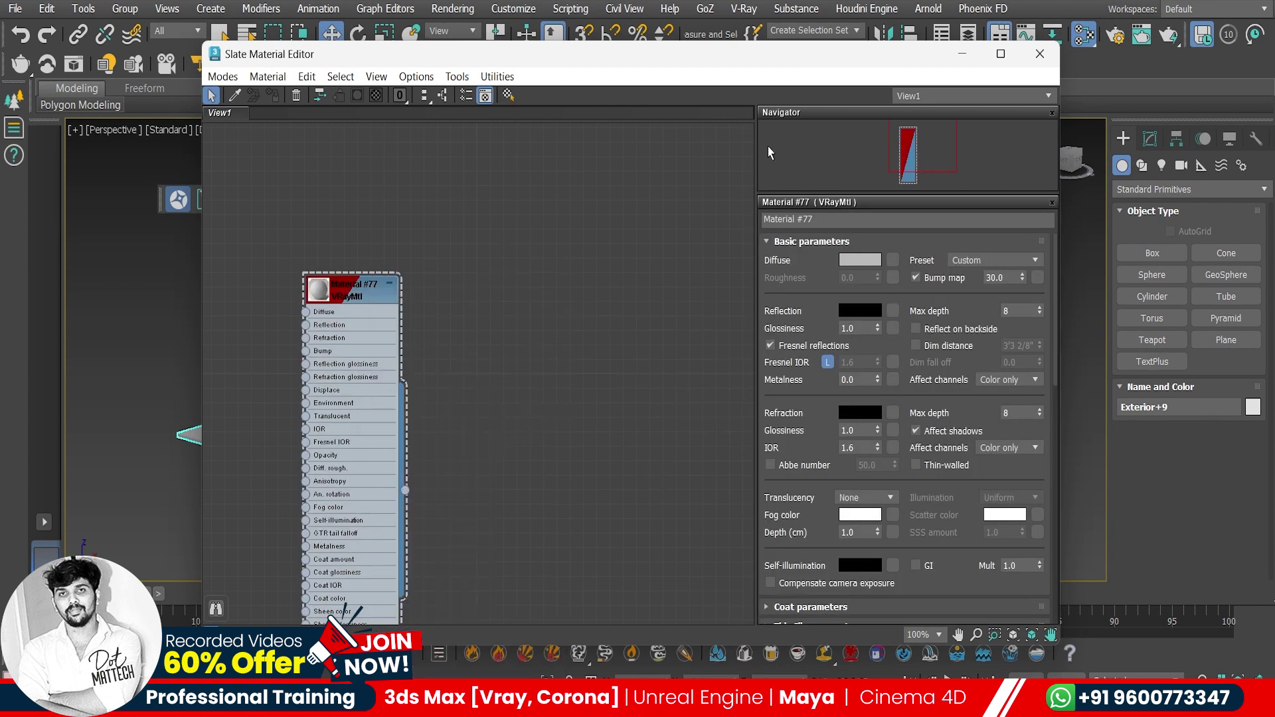
{"action": "left_click", "coordinate": [1040, 54]}
{"action": "left_click", "coordinate": [706, 313]}
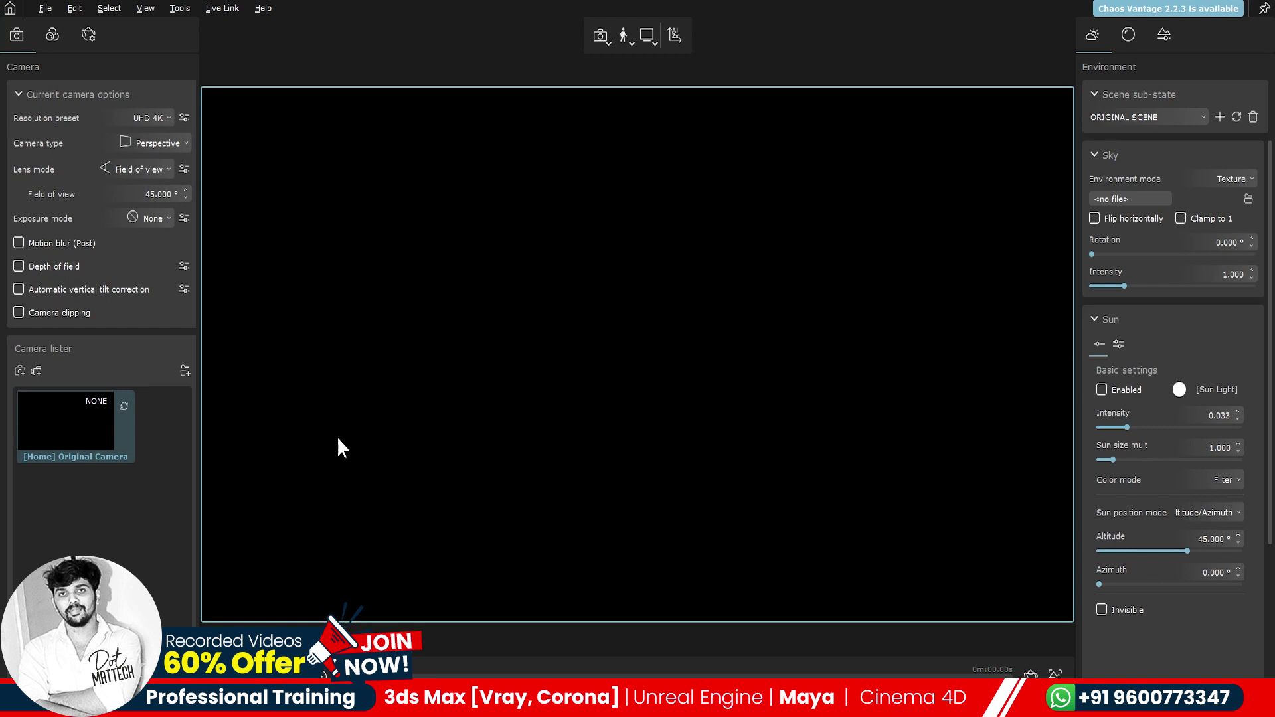
Return to 3ds Max and orbit and zoom to a frontal view of the house.
{"action": "key", "text": "alt+Tab"}
{"action": "middle_click_drag", "start_coordinate": [608, 304], "coordinate": [637, 317], "text": "alt"}
{"action": "left_click", "coordinate": [576, 354]}
{"action": "scroll", "coordinate": [577, 354], "scroll_direction": "up", "scroll_amount": 3}
{"action": "middle_click_drag", "start_coordinate": [579, 358], "coordinate": [628, 352], "text": "alt"}
Add a V-Ray dome light with multiplier 15 and check its lighting in Vantage.
{"action": "left_click", "coordinate": [628, 353]}
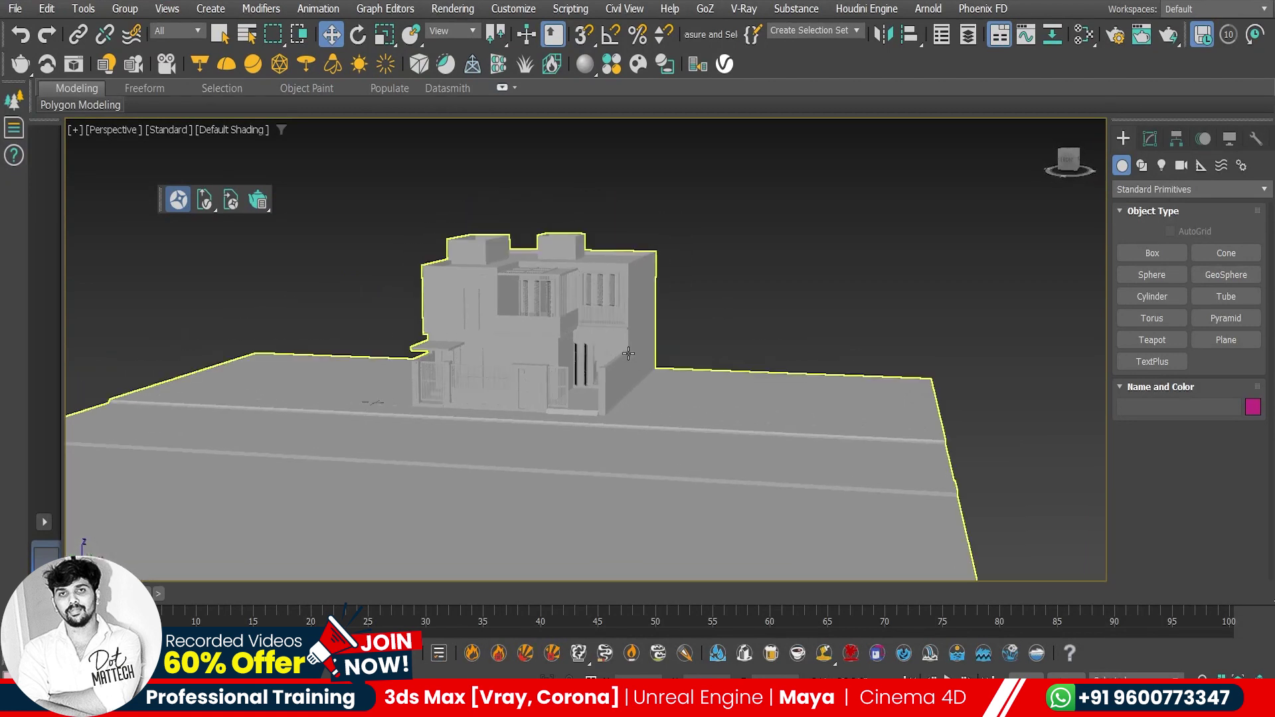
{"action": "left_click", "coordinate": [399, 291]}
{"action": "left_click", "coordinate": [226, 64]}
{"action": "left_click", "coordinate": [967, 484]}
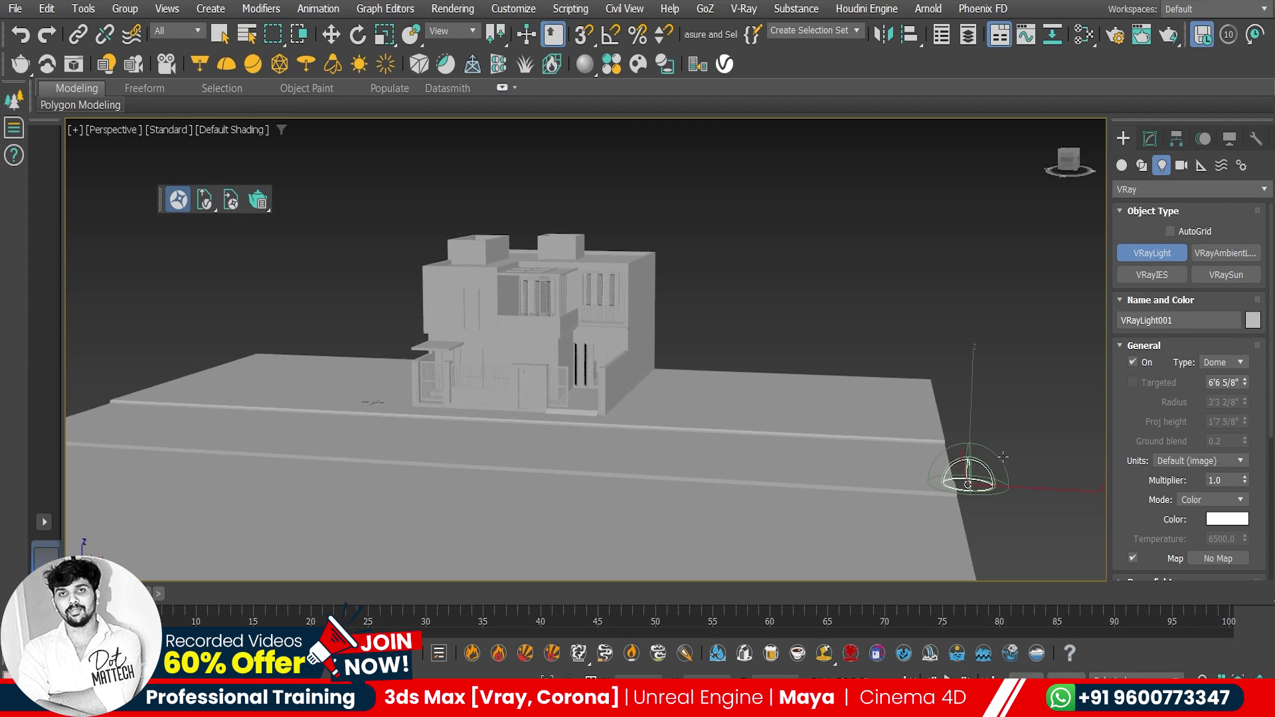
{"action": "key", "text": "w"}
{"action": "left_click", "coordinate": [1150, 138]}
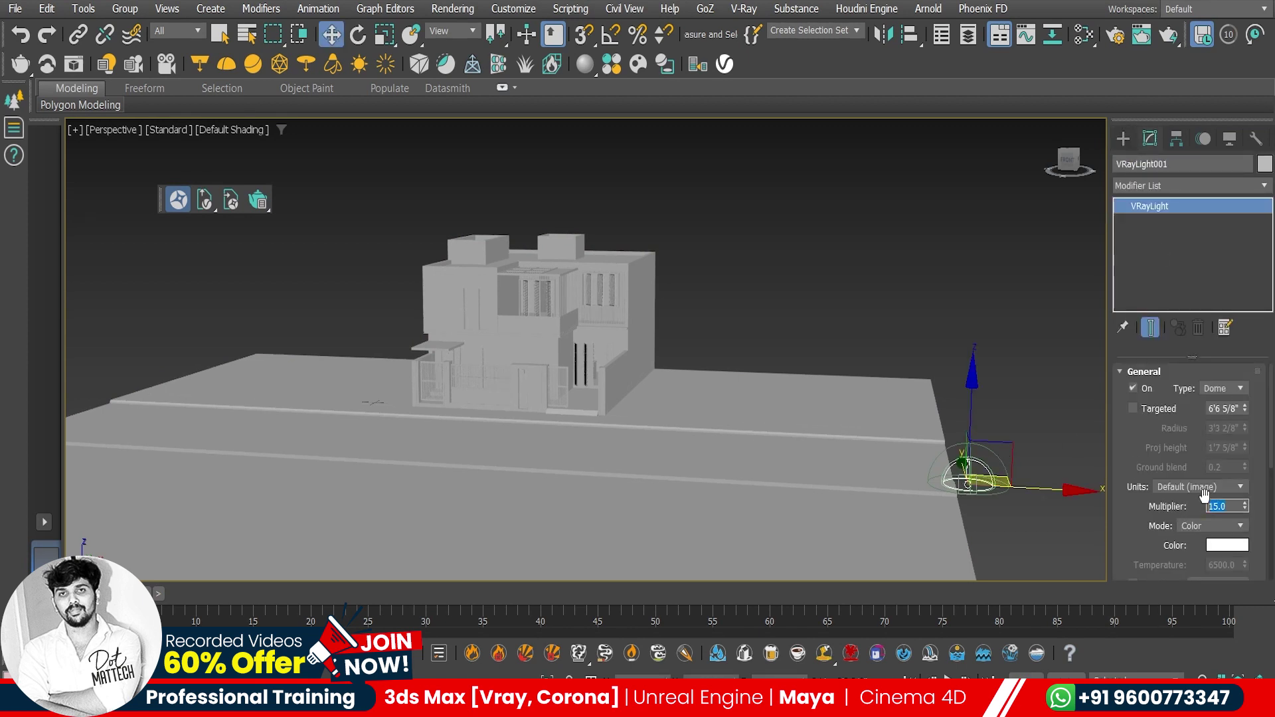
{"action": "key", "text": "alt+Tab"}
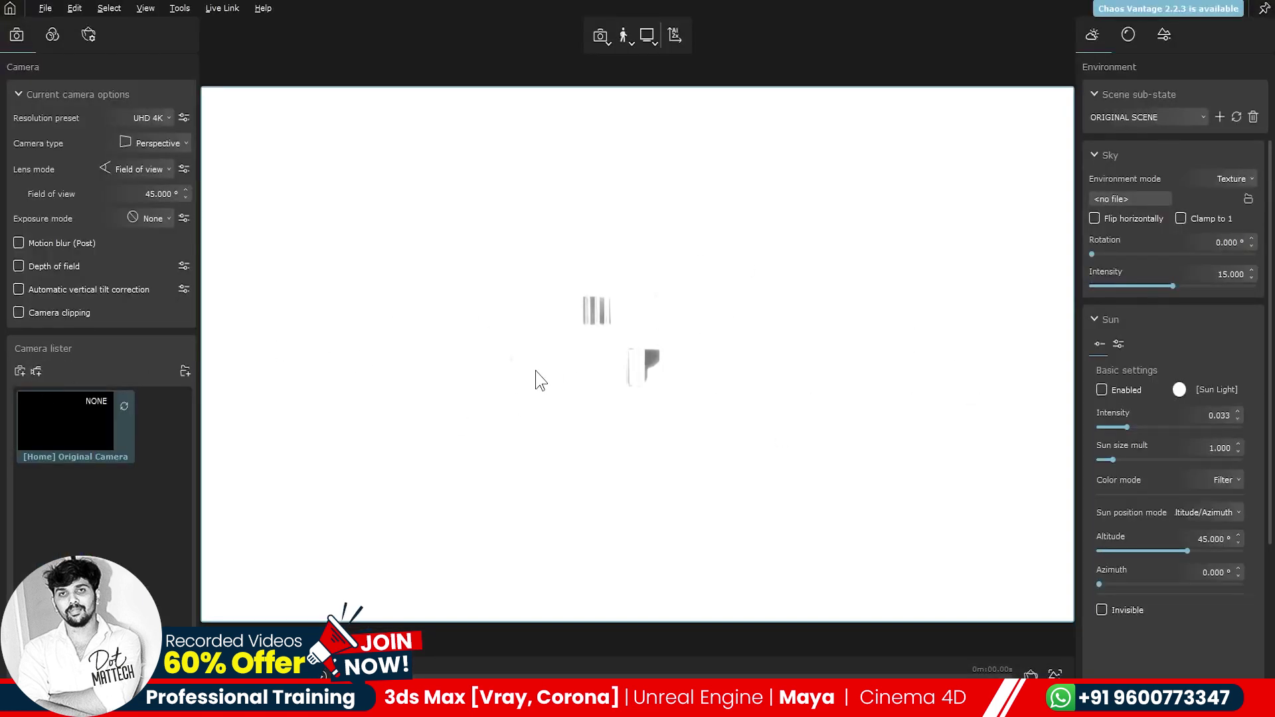
{"action": "key", "text": "alt+Tab"}
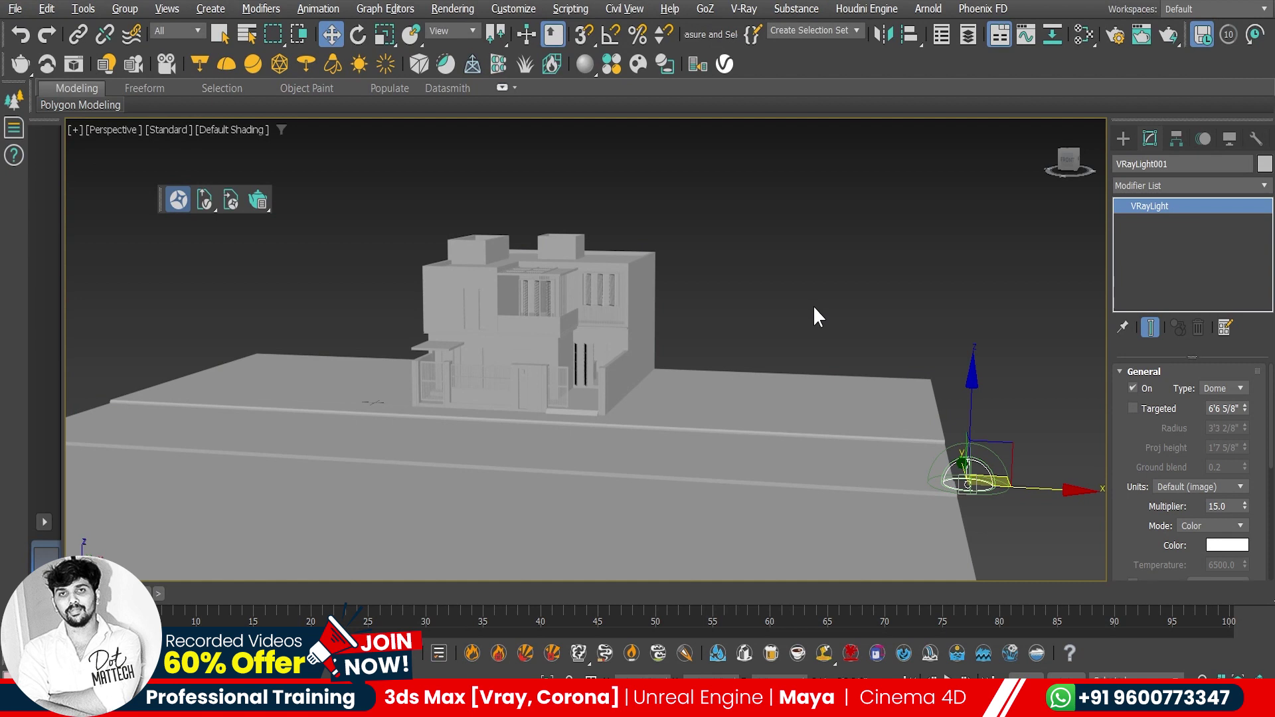
Frame the house frontally and create camera VRayCam001 from that view.
{"action": "middle_click_drag", "start_coordinate": [813, 305], "coordinate": [754, 328], "text": "alt"}
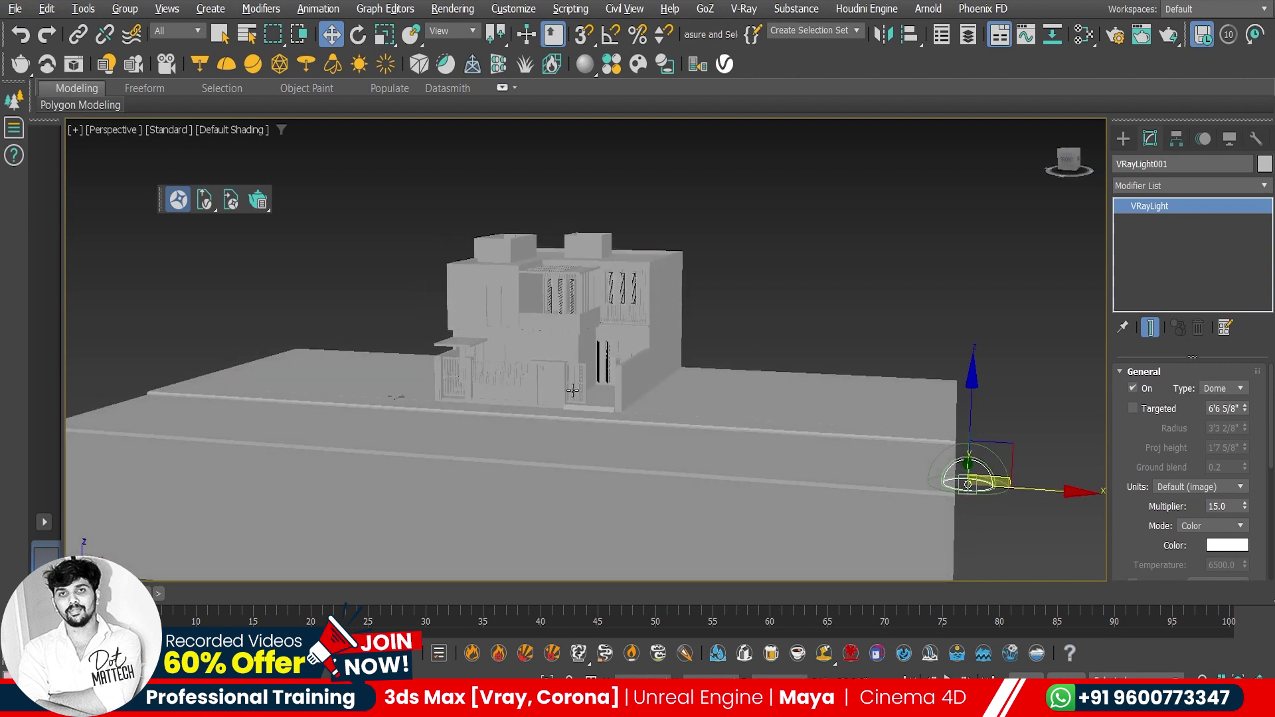
{"action": "scroll", "coordinate": [754, 328], "scroll_direction": "up", "scroll_amount": 2}
{"action": "middle_click_drag", "start_coordinate": [580, 377], "coordinate": [595, 369], "text": "alt"}
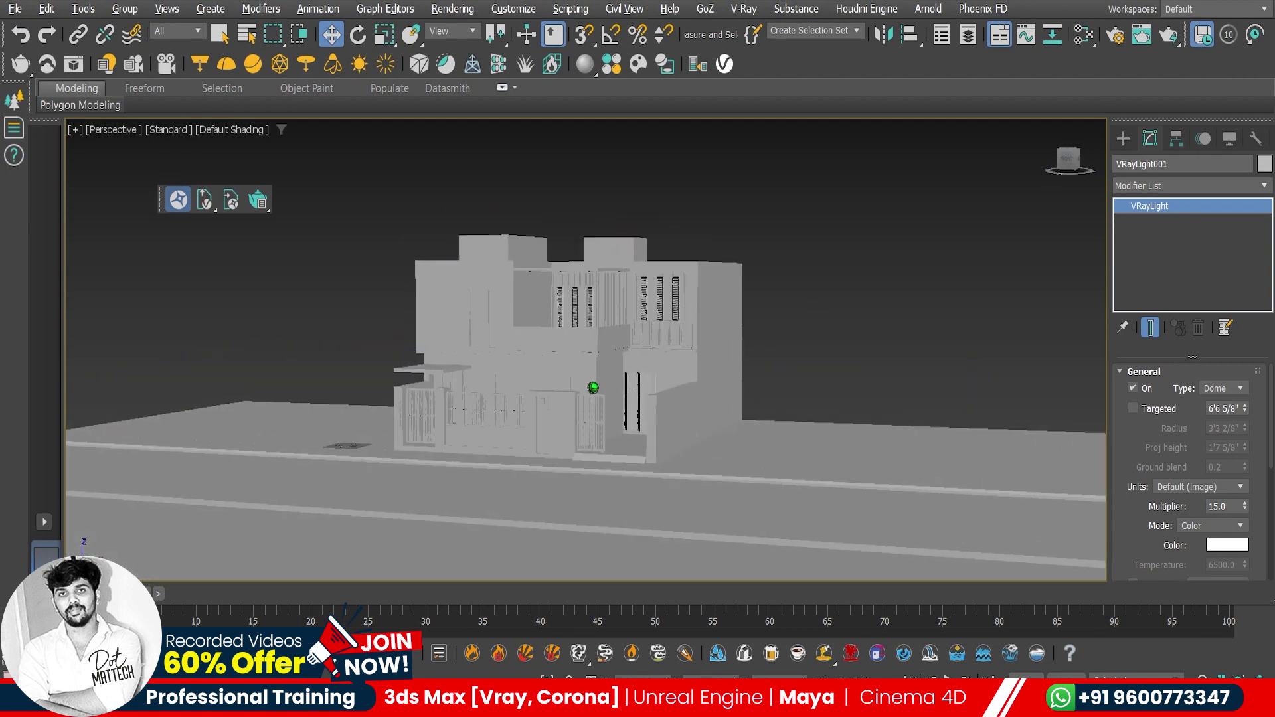
{"action": "scroll", "coordinate": [594, 369], "scroll_direction": "up", "scroll_amount": 2}
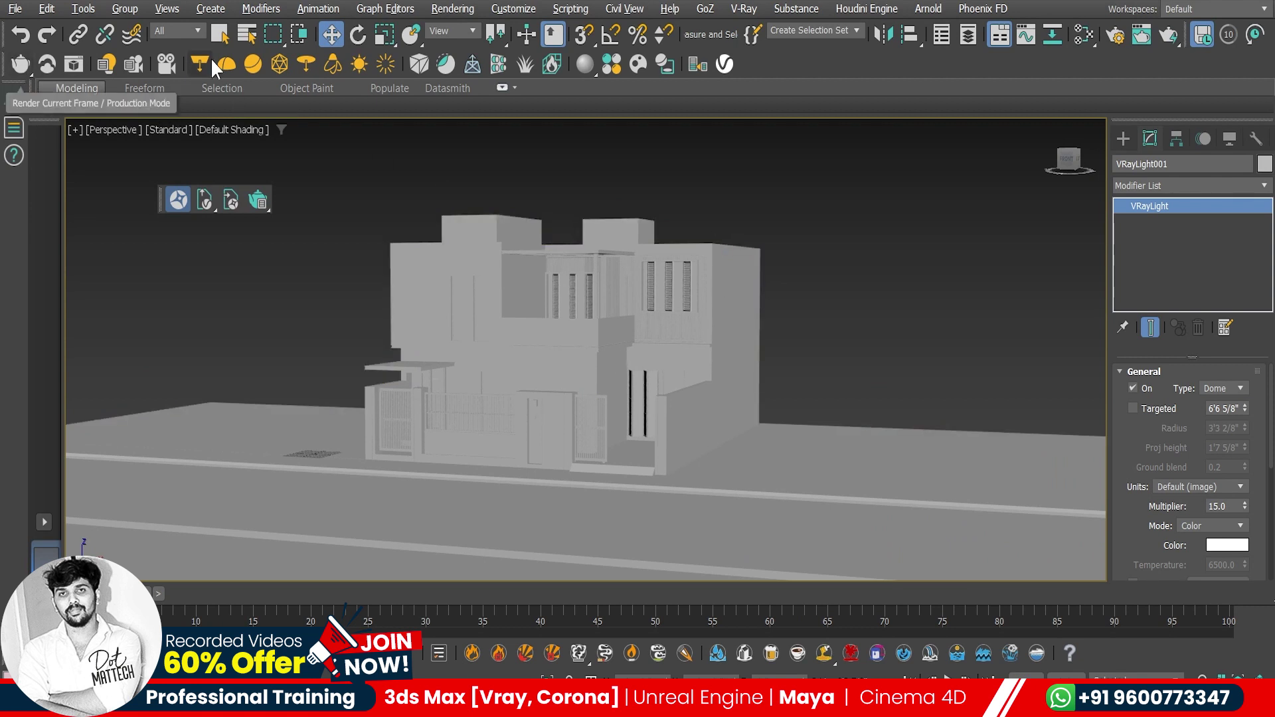
{"action": "left_click", "coordinate": [166, 64]}
{"action": "left_click", "coordinate": [775, 219]}
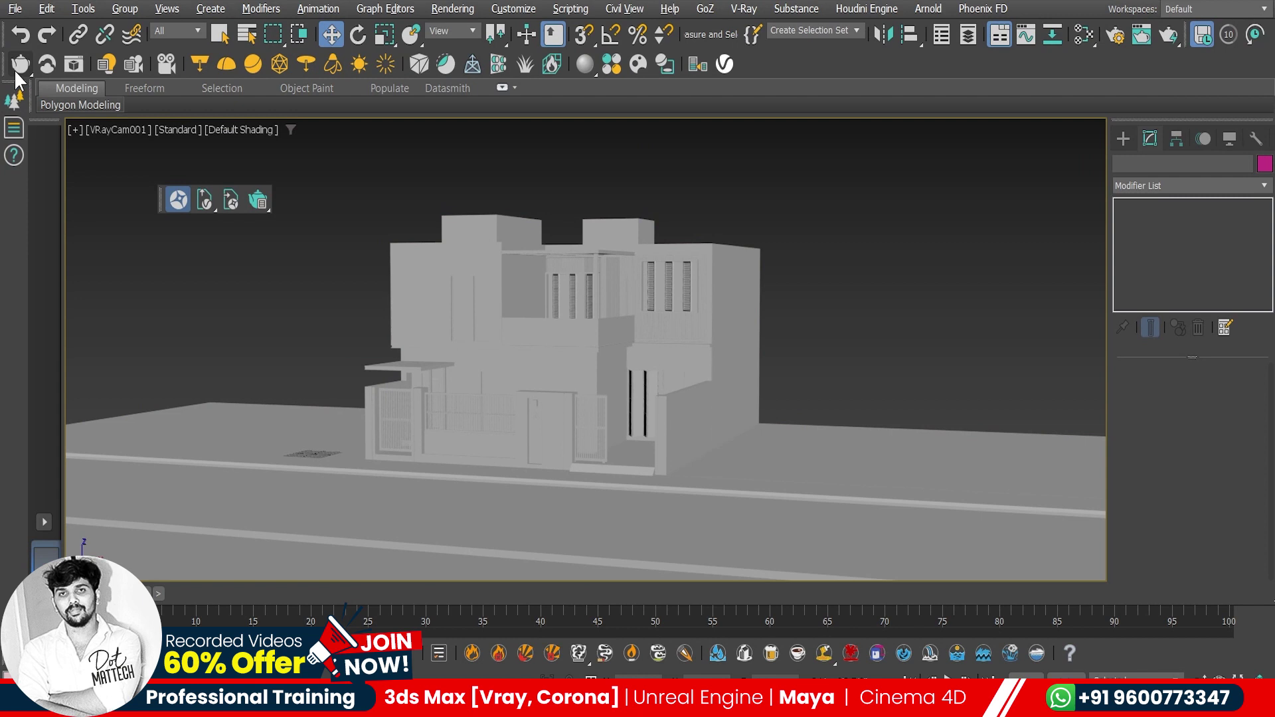
Open the Chaos Cosmos browser, move it aside, and browse to the Ground materials.
{"action": "left_click", "coordinate": [612, 66]}
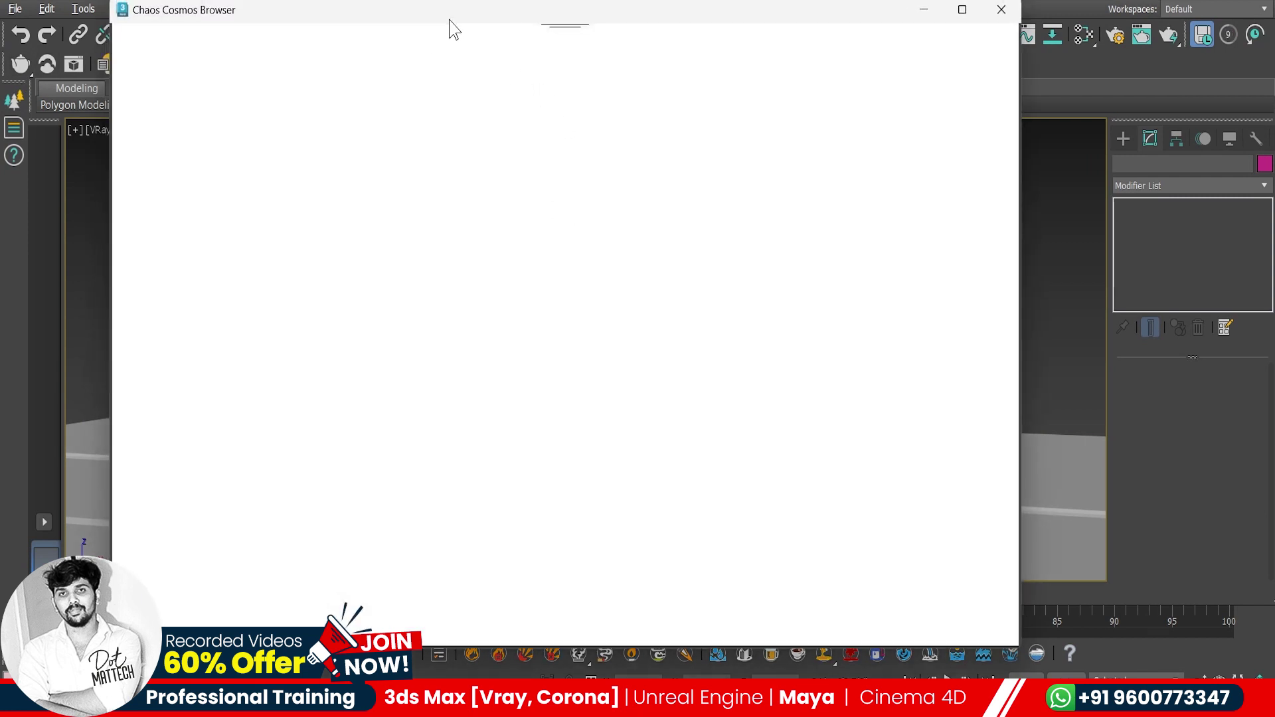
{"action": "left_click_drag", "start_coordinate": [438, 13], "coordinate": [860, 91]}
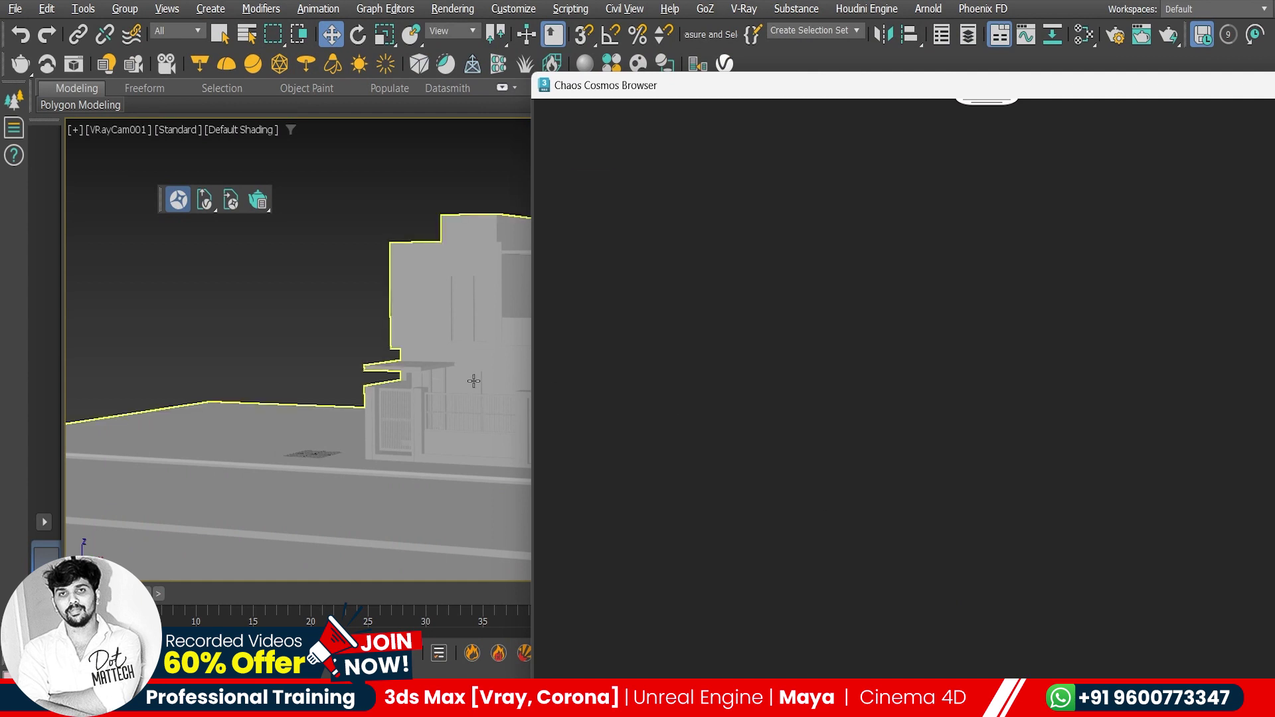
{"action": "left_click_drag", "start_coordinate": [749, 94], "coordinate": [654, 70]}
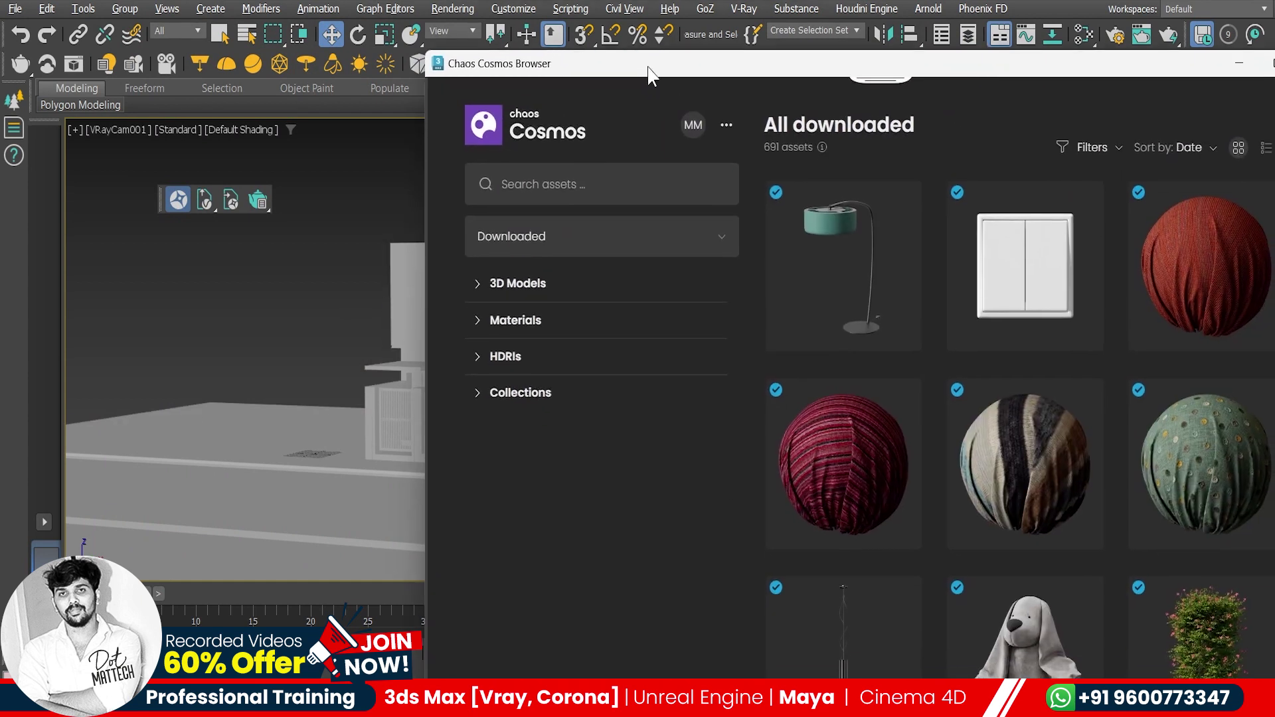
{"action": "left_click", "coordinate": [524, 320]}
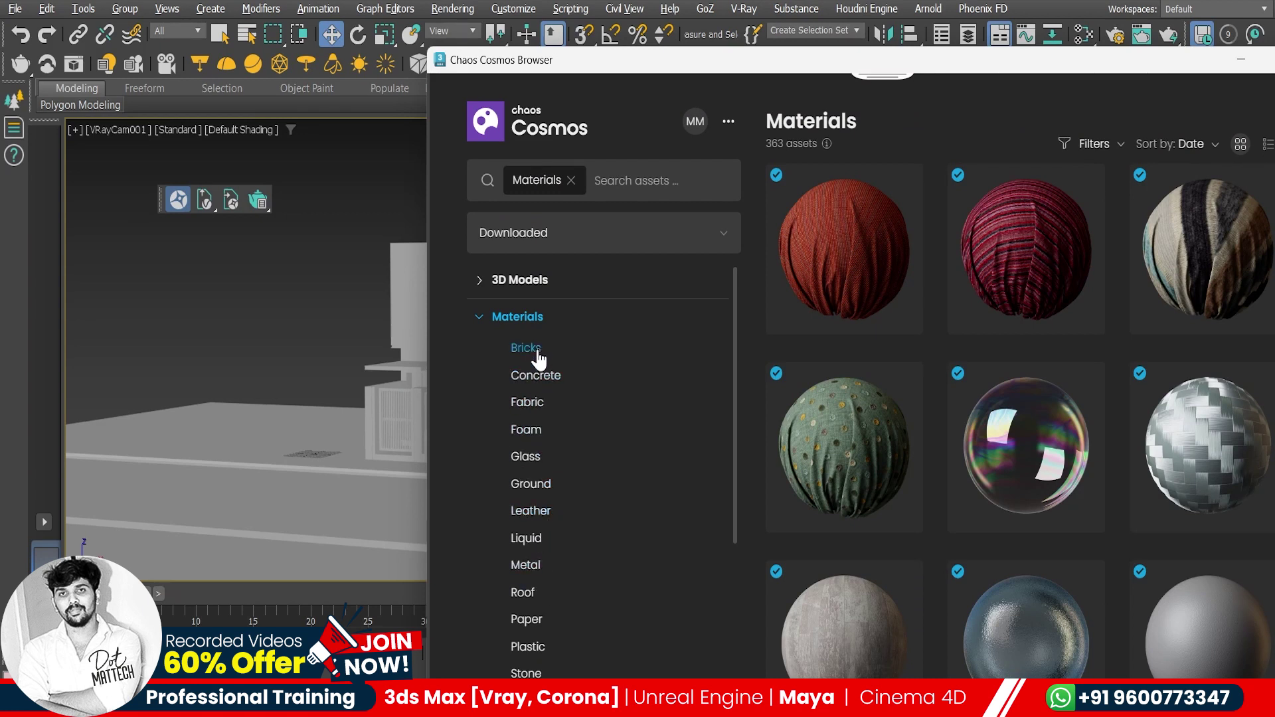
{"action": "scroll", "coordinate": [542, 392], "scroll_direction": "down", "scroll_amount": 3}
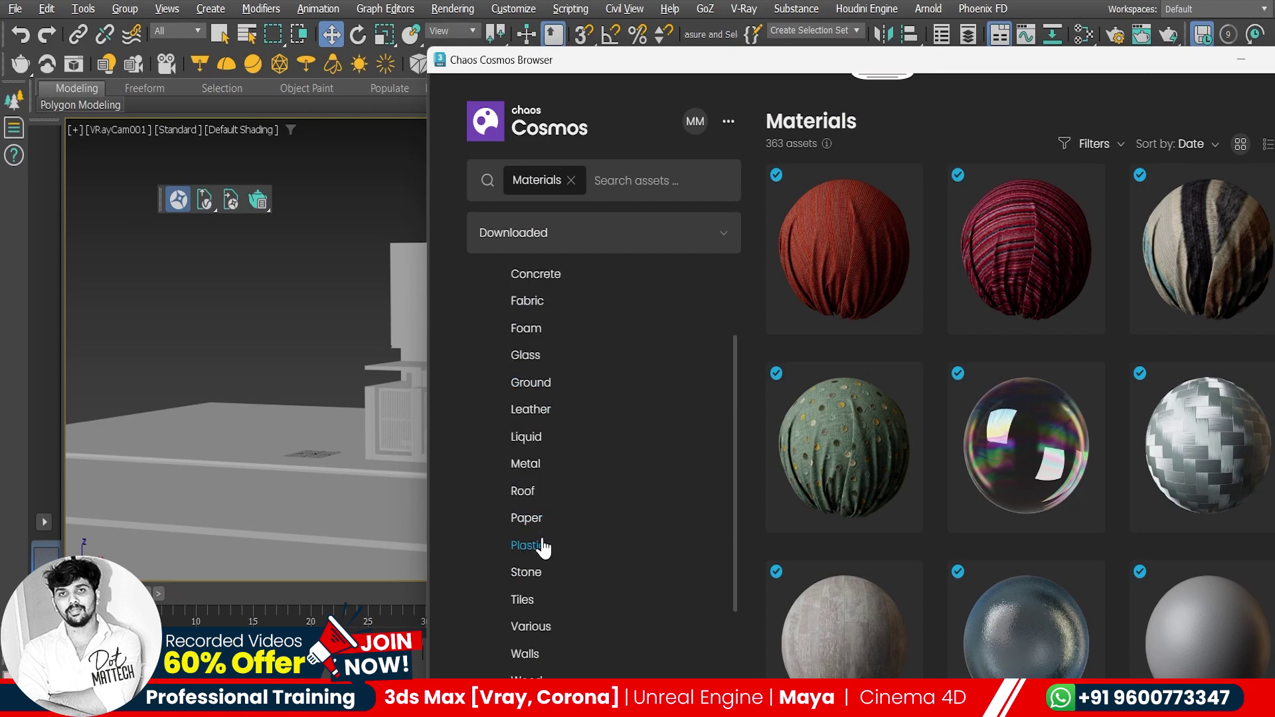
{"action": "scroll", "coordinate": [535, 558], "scroll_direction": "down", "scroll_amount": 3}
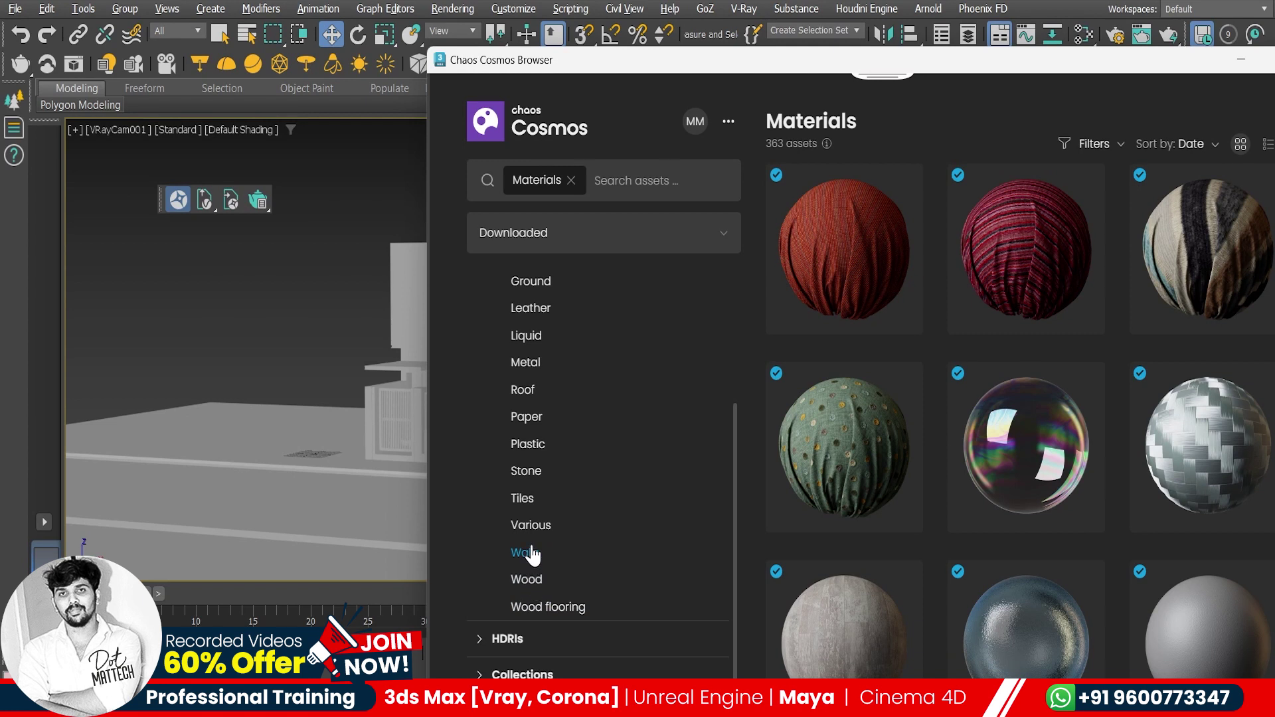
{"action": "left_click", "coordinate": [525, 503]}
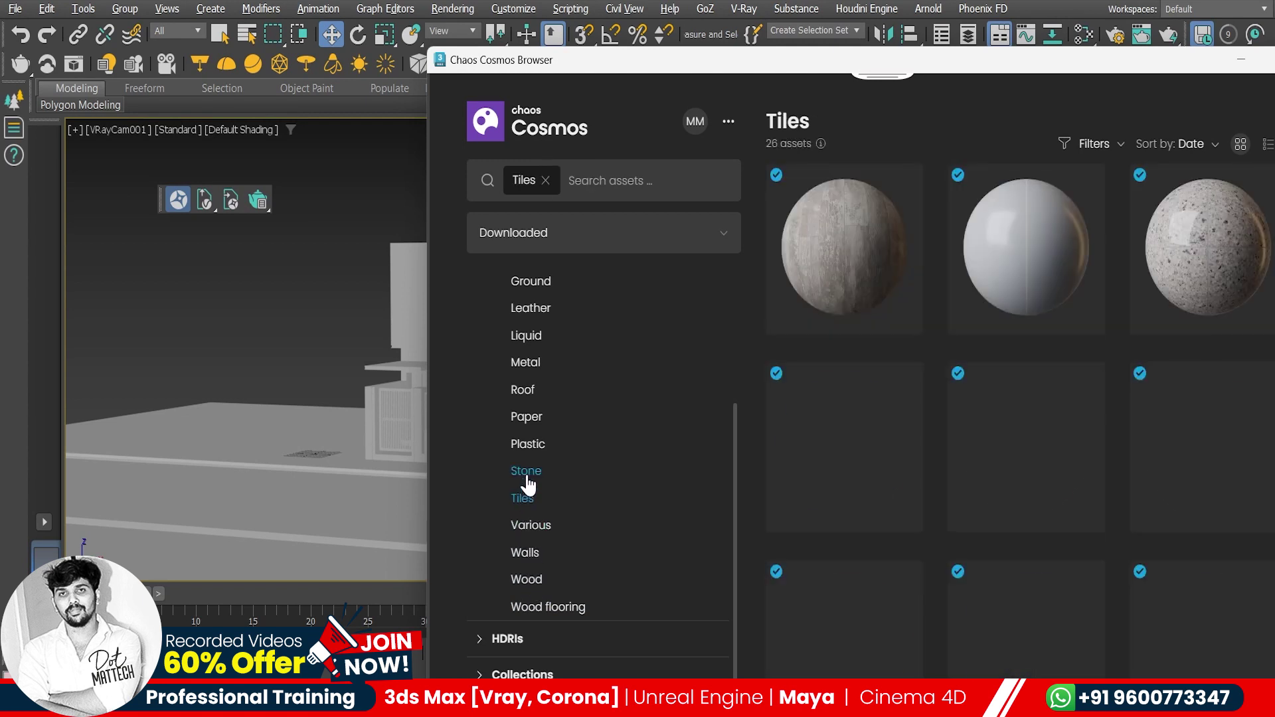
{"action": "left_click", "coordinate": [540, 284]}
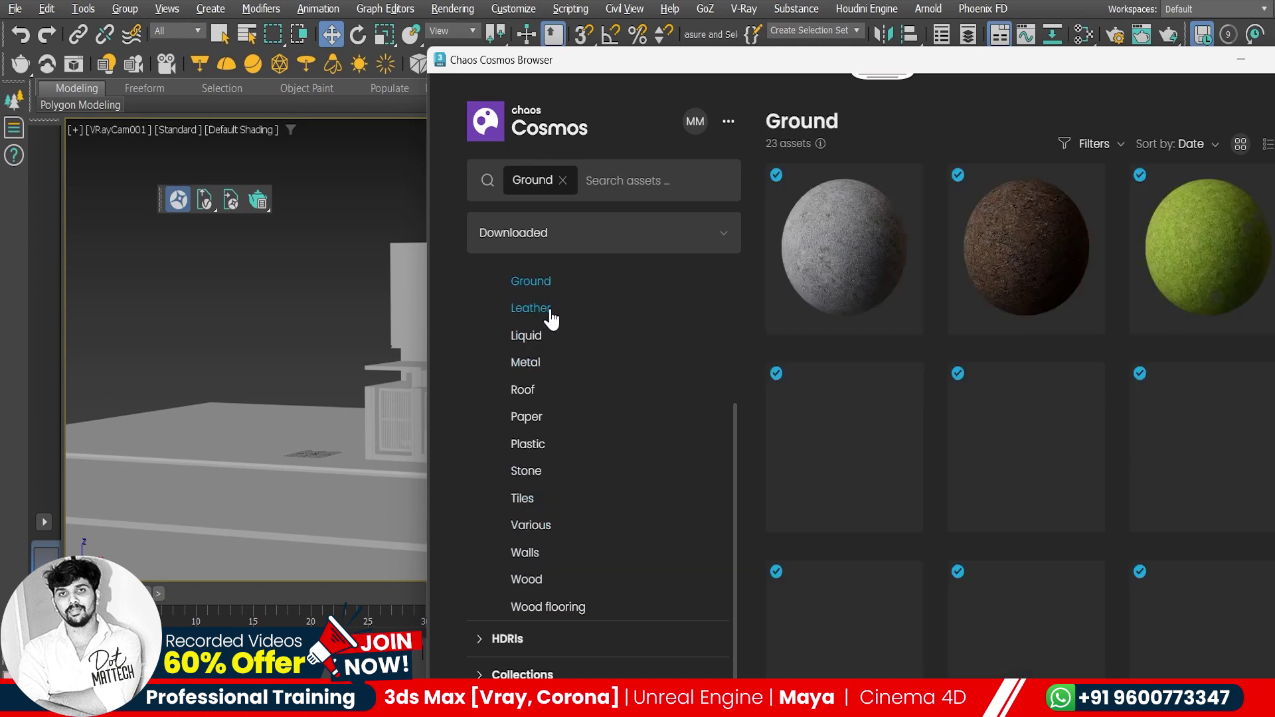
Drop Asphalt and then the mossy ground onto the plot, and switch to four viewports.
{"action": "left_click_drag", "start_coordinate": [1023, 460], "coordinate": [337, 509]}
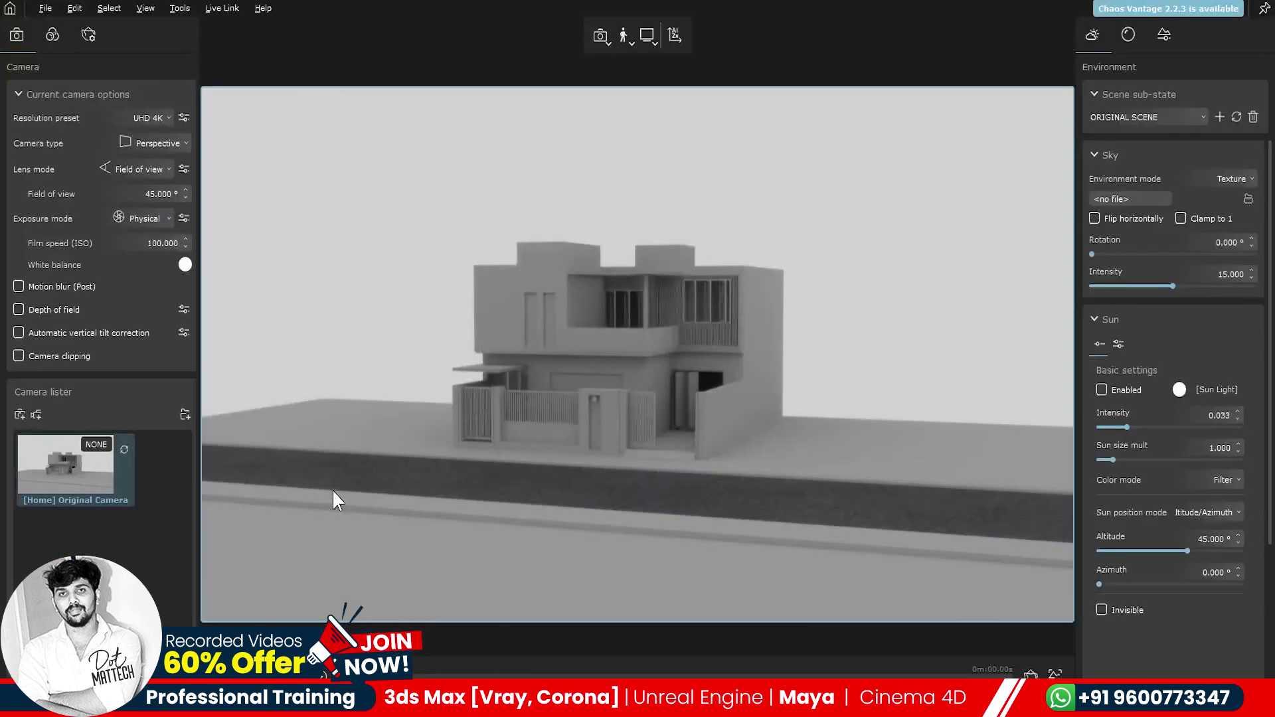
{"action": "key", "text": "alt+Tab"}
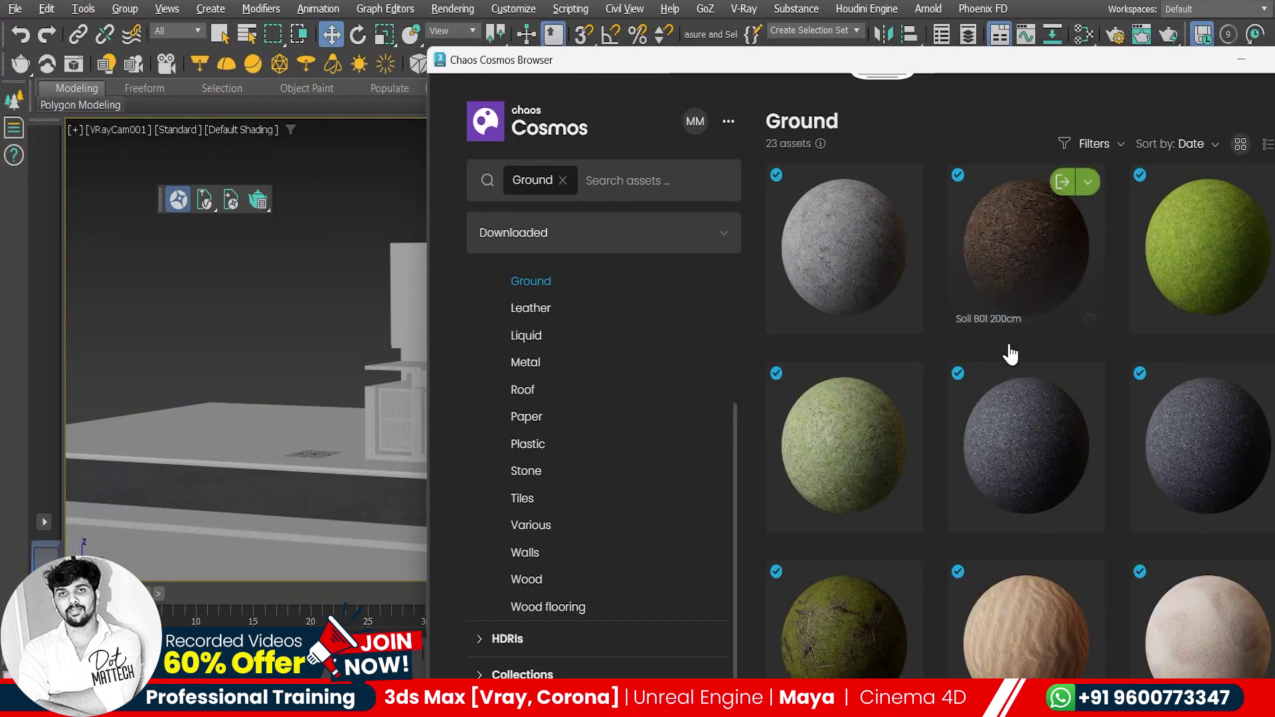
{"action": "left_click_drag", "start_coordinate": [839, 618], "coordinate": [279, 437]}
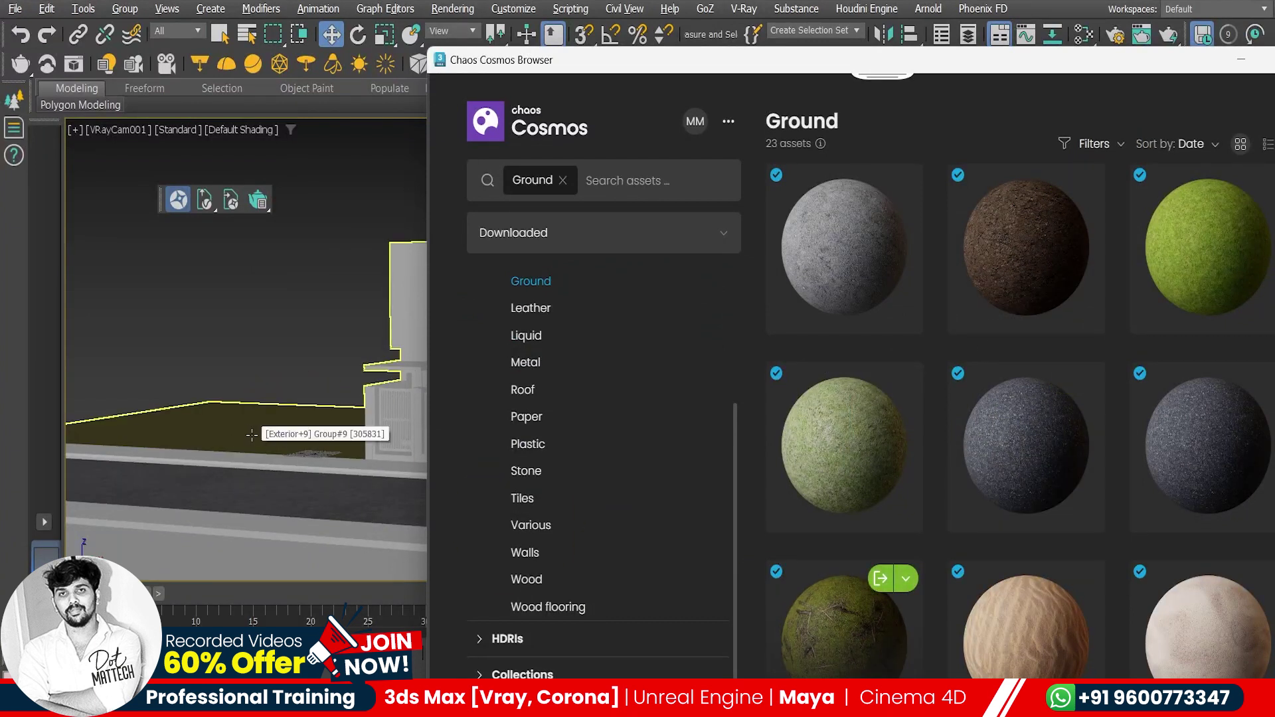
{"action": "mouse_move", "coordinate": [755, 67]}
{"action": "left_mouse_down"}
{"action": "mouse_move", "coordinate": [801, 313]}
{"action": "mouse_move", "coordinate": [490, 493]}
{"action": "left_mouse_up"}
{"action": "key", "text": "alt+w"}
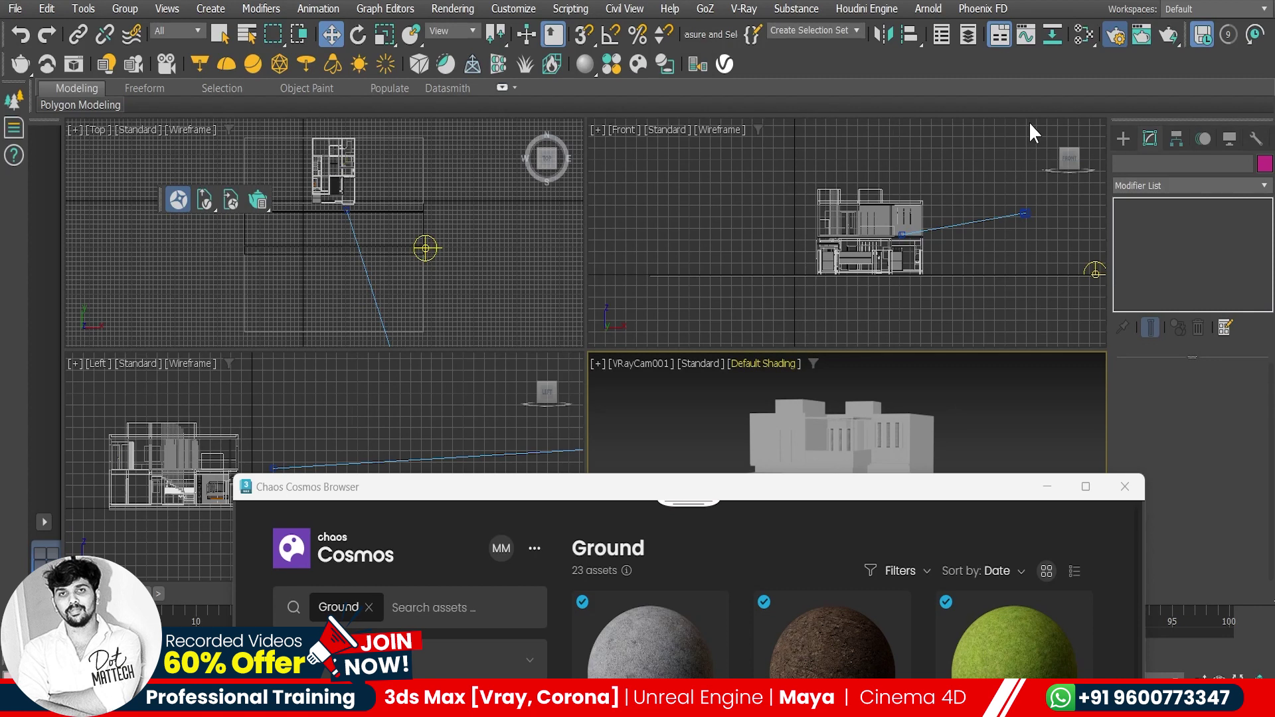
Maximize the lower-left view as Perspective and apply Soil B01 200cm to the front ground.
{"action": "key", "text": "F10"}
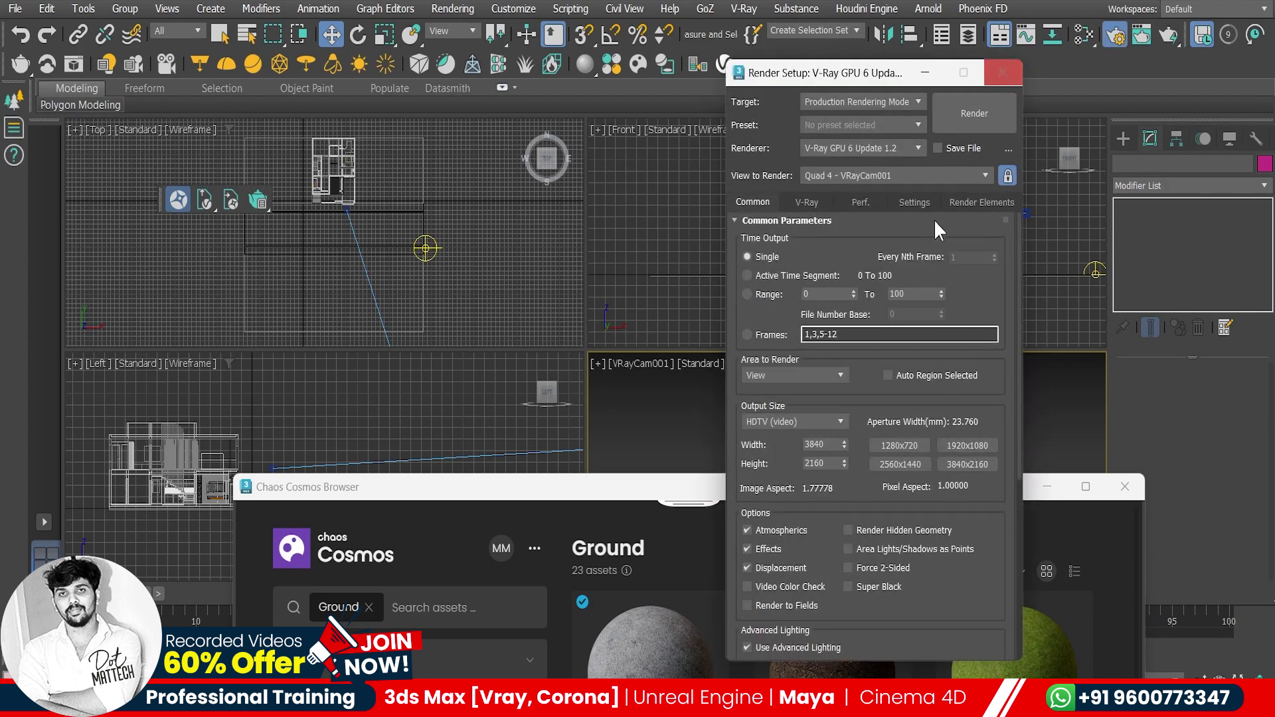
{"action": "left_click", "coordinate": [1003, 73]}
{"action": "left_click_drag", "start_coordinate": [660, 480], "coordinate": [829, 400]}
{"action": "key", "text": "p"}
{"action": "middle_click_drag", "start_coordinate": [293, 420], "coordinate": [248, 439], "text": "alt"}
{"action": "key", "text": "F3"}
{"action": "left_click", "coordinate": [248, 440]}
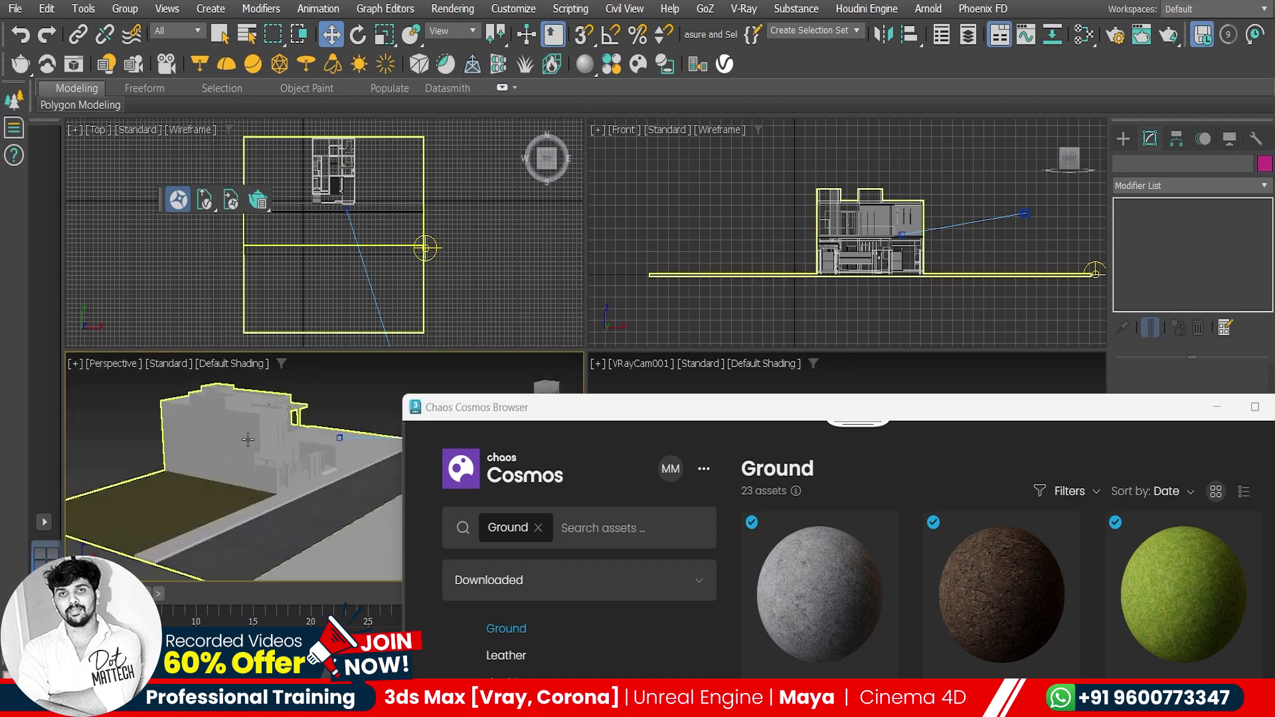
{"action": "key", "text": "alt+w"}
{"action": "middle_click_drag", "start_coordinate": [305, 441], "coordinate": [786, 410], "text": "alt"}
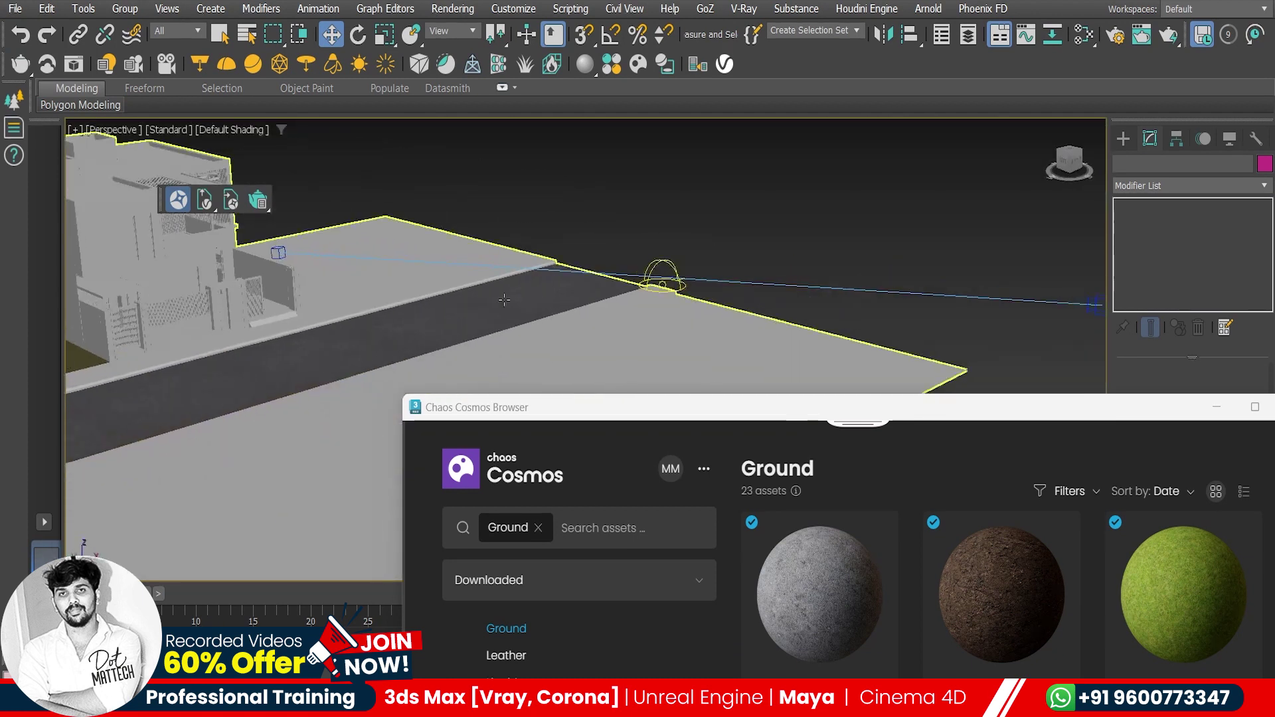
{"action": "left_click_drag", "start_coordinate": [983, 571], "coordinate": [340, 475]}
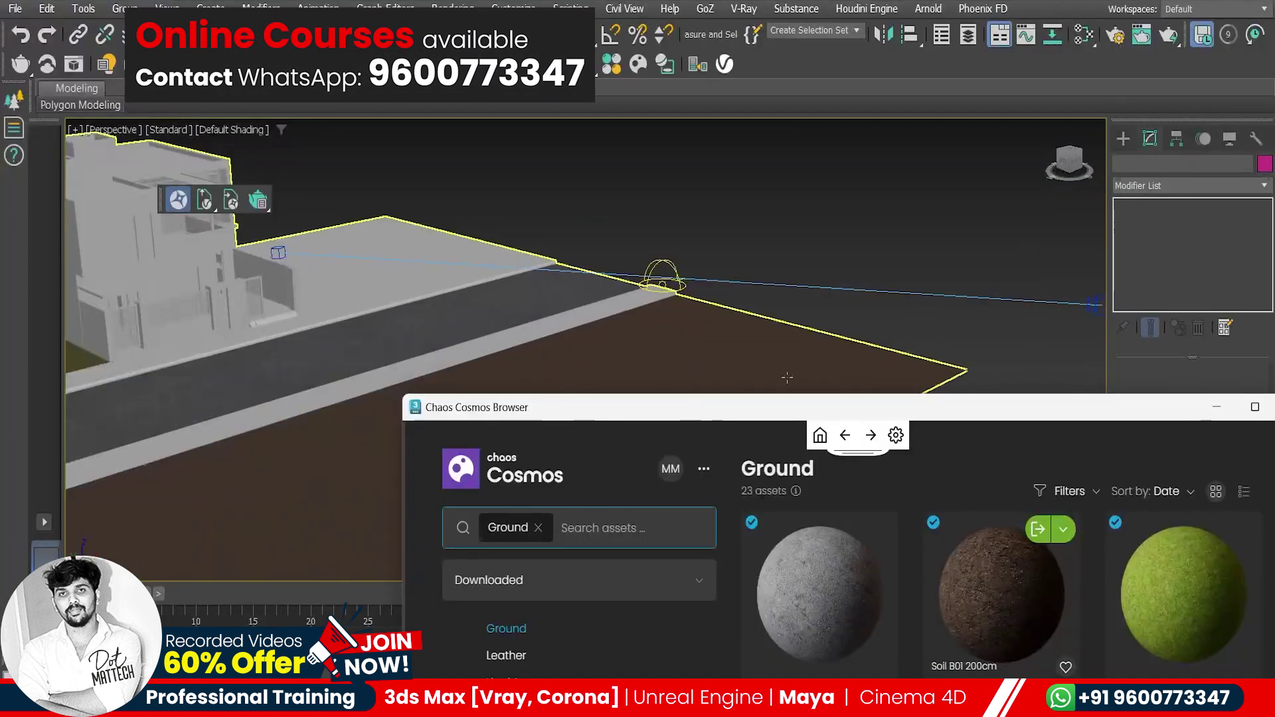
{"action": "left_click_drag", "start_coordinate": [756, 419], "coordinate": [387, 365]}
Ungroup the exterior ground group to reach the soil ground mesh.
{"action": "left_click", "coordinate": [932, 346]}
{"action": "mouse_move", "coordinate": [910, 308]}
{"action": "middle_mouse_down", "text": "alt"}
{"action": "mouse_move", "coordinate": [938, 316]}
{"action": "mouse_move", "coordinate": [541, 387]}
{"action": "middle_mouse_up", "text": "alt"}
{"action": "left_click", "coordinate": [476, 353]}
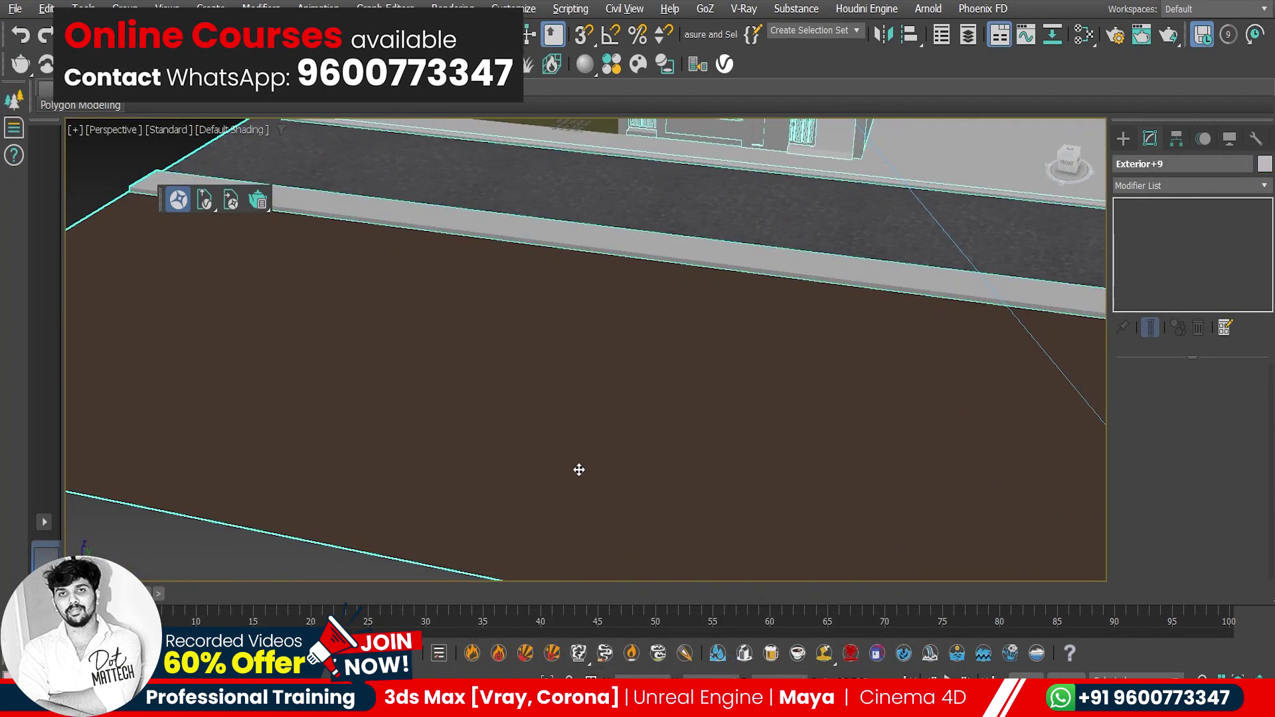
{"action": "scroll", "coordinate": [591, 455], "scroll_direction": "up", "scroll_amount": 3}
{"action": "scroll", "coordinate": [591, 432], "scroll_direction": "down", "scroll_amount": 3}
{"action": "scroll", "coordinate": [532, 419], "scroll_direction": "down", "scroll_amount": 2}
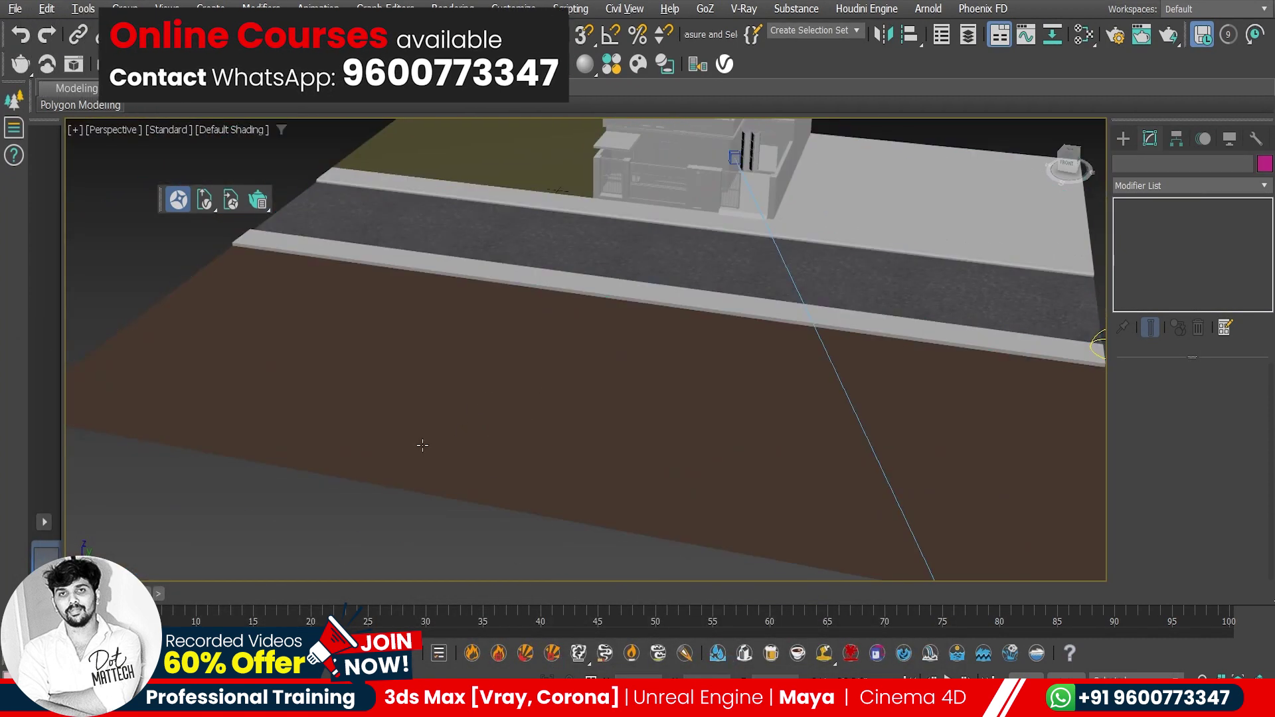
{"action": "left_click", "coordinate": [125, 9]}
{"action": "left_click", "coordinate": [144, 58]}
Add a Box UVW Map modifier to the soil ground and scale its gizmo down.
{"action": "left_click", "coordinate": [1196, 186]}
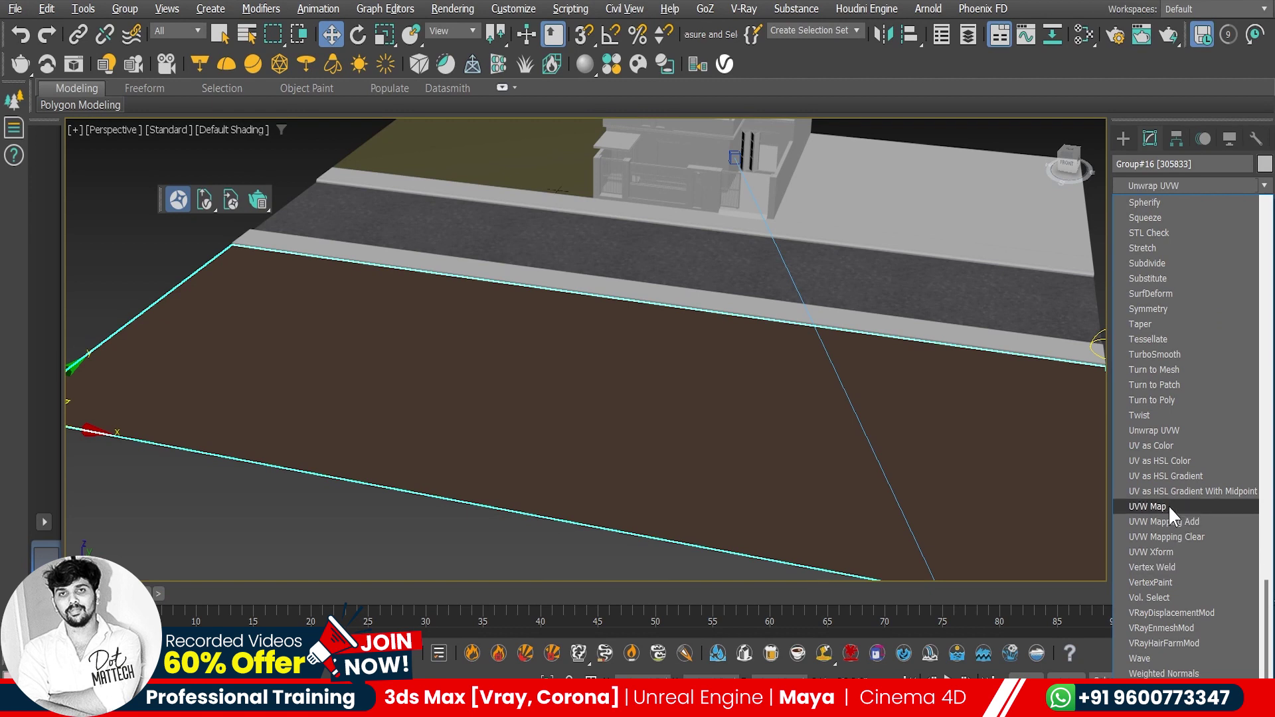
{"action": "left_click", "coordinate": [1169, 504]}
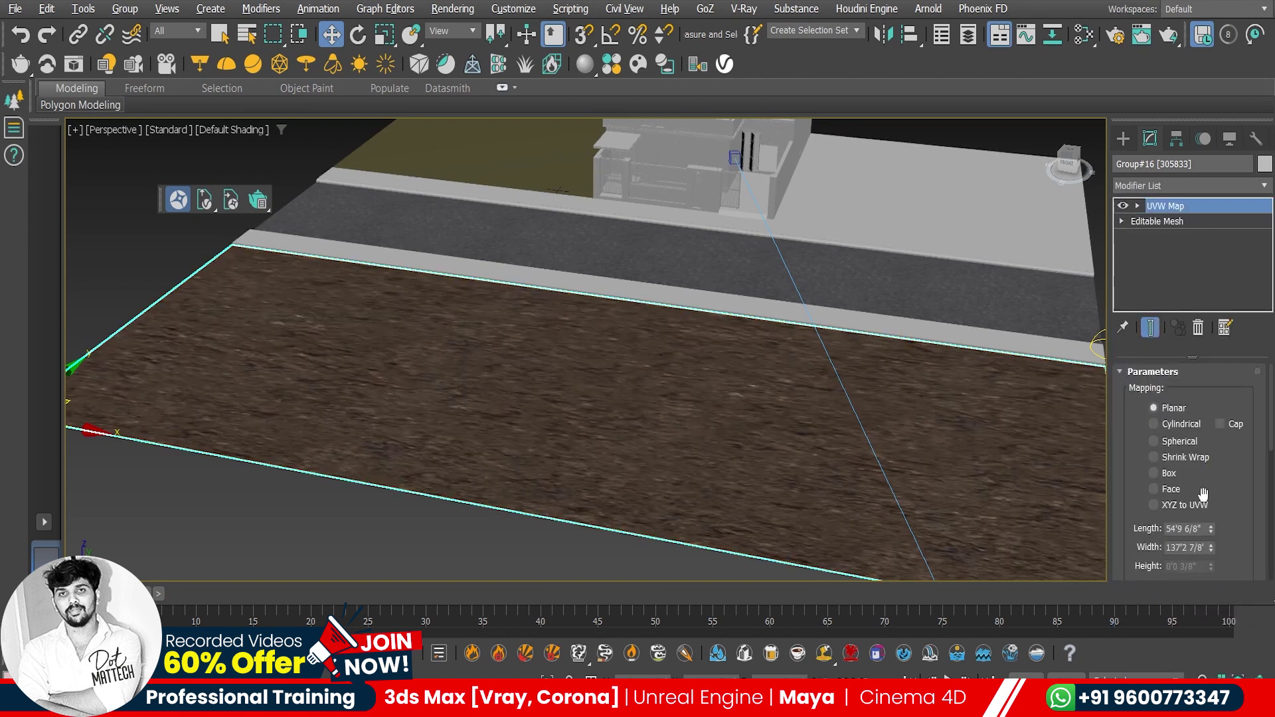
{"action": "left_click", "coordinate": [1172, 473]}
{"action": "left_click", "coordinate": [1165, 221]}
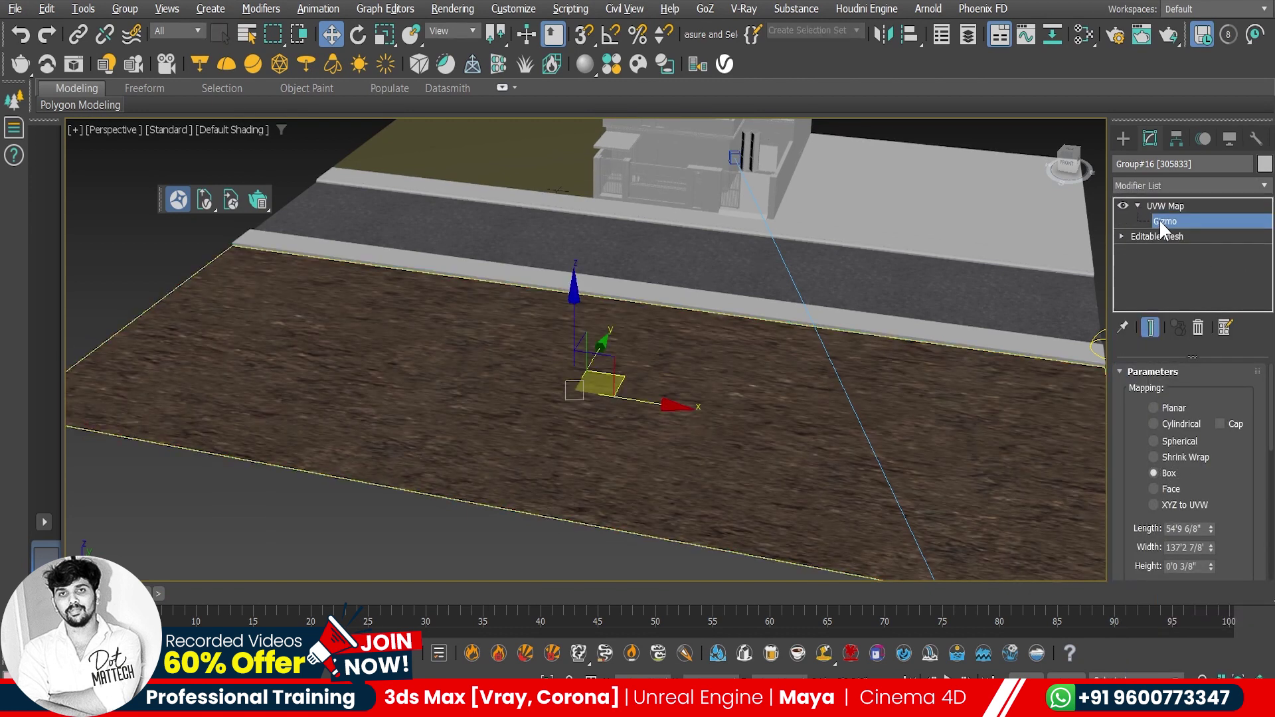
{"action": "key", "text": "r"}
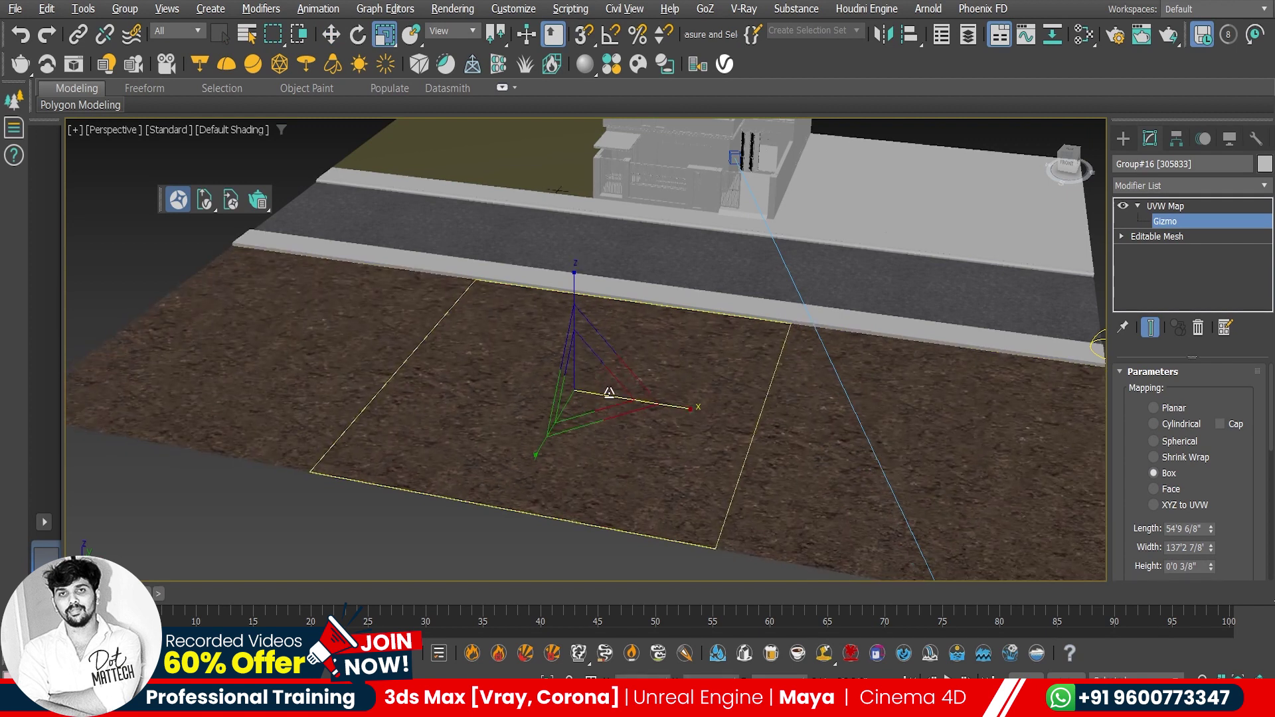
{"action": "left_click_drag", "start_coordinate": [627, 394], "coordinate": [585, 478]}
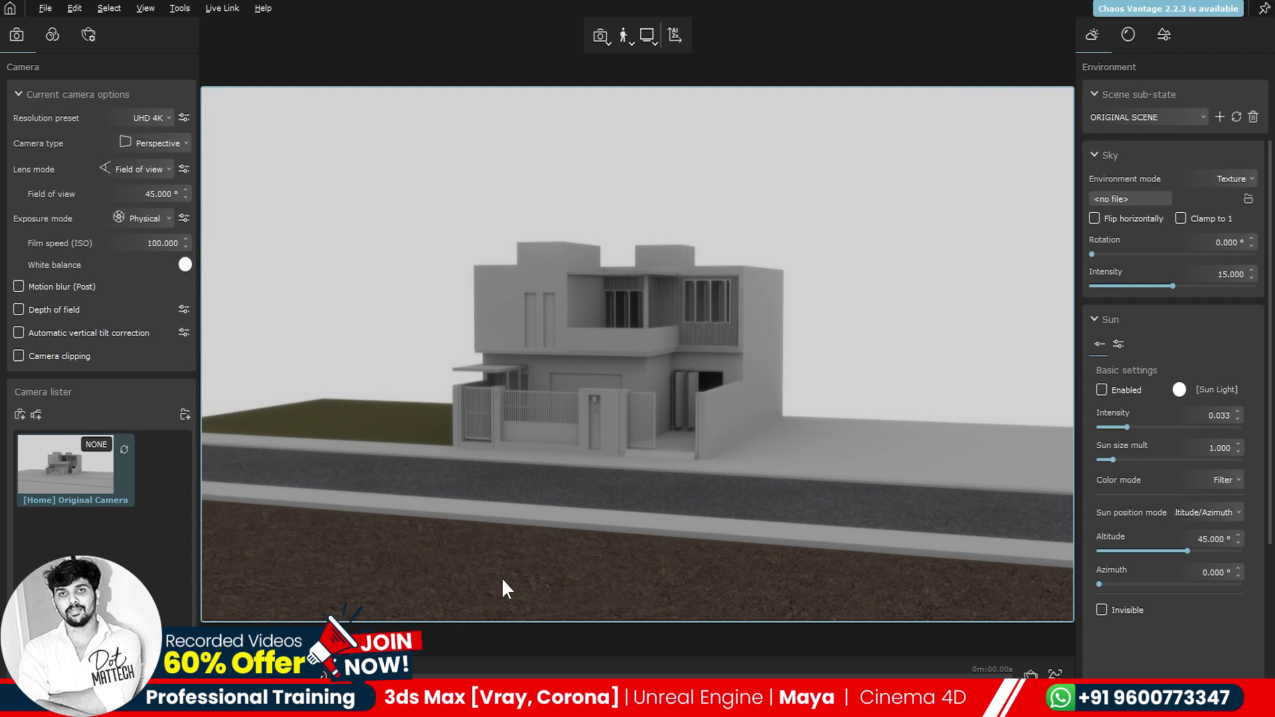
Orbit and zoom around the textured house in the Vantage live view.
{"action": "scroll", "coordinate": [501, 578], "scroll_direction": "up", "scroll_amount": 3}
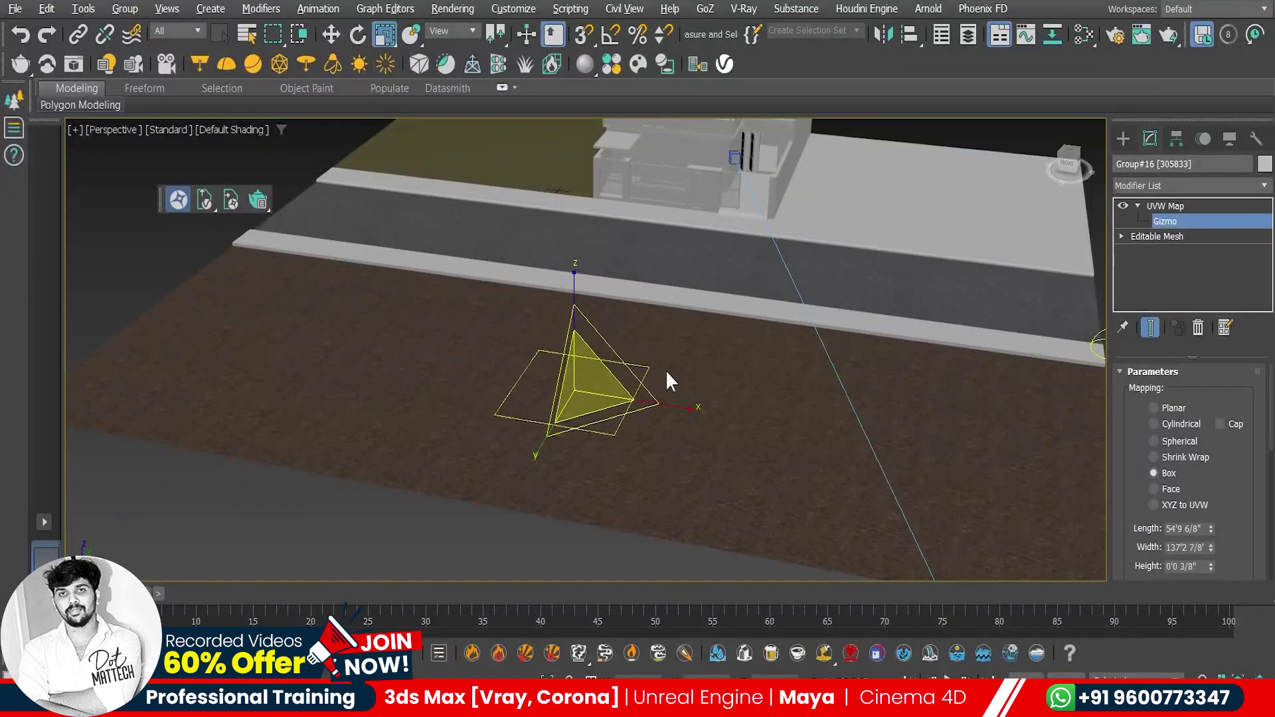
{"action": "scroll", "coordinate": [666, 369], "scroll_direction": "down", "scroll_amount": 5}
{"action": "middle_click_drag", "start_coordinate": [665, 369], "coordinate": [795, 365], "text": "alt"}
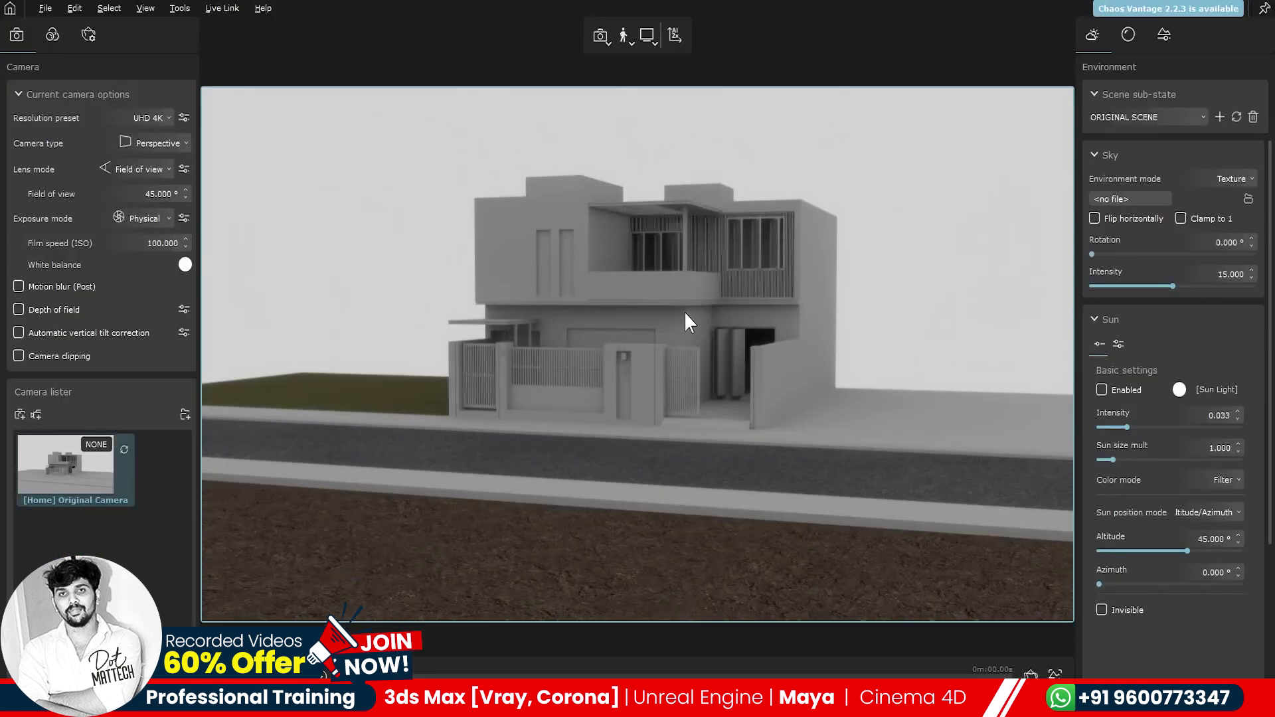
{"action": "scroll", "coordinate": [603, 484], "scroll_direction": "up", "scroll_amount": 3}
{"action": "scroll", "coordinate": [657, 347], "scroll_direction": "up", "scroll_amount": 2}
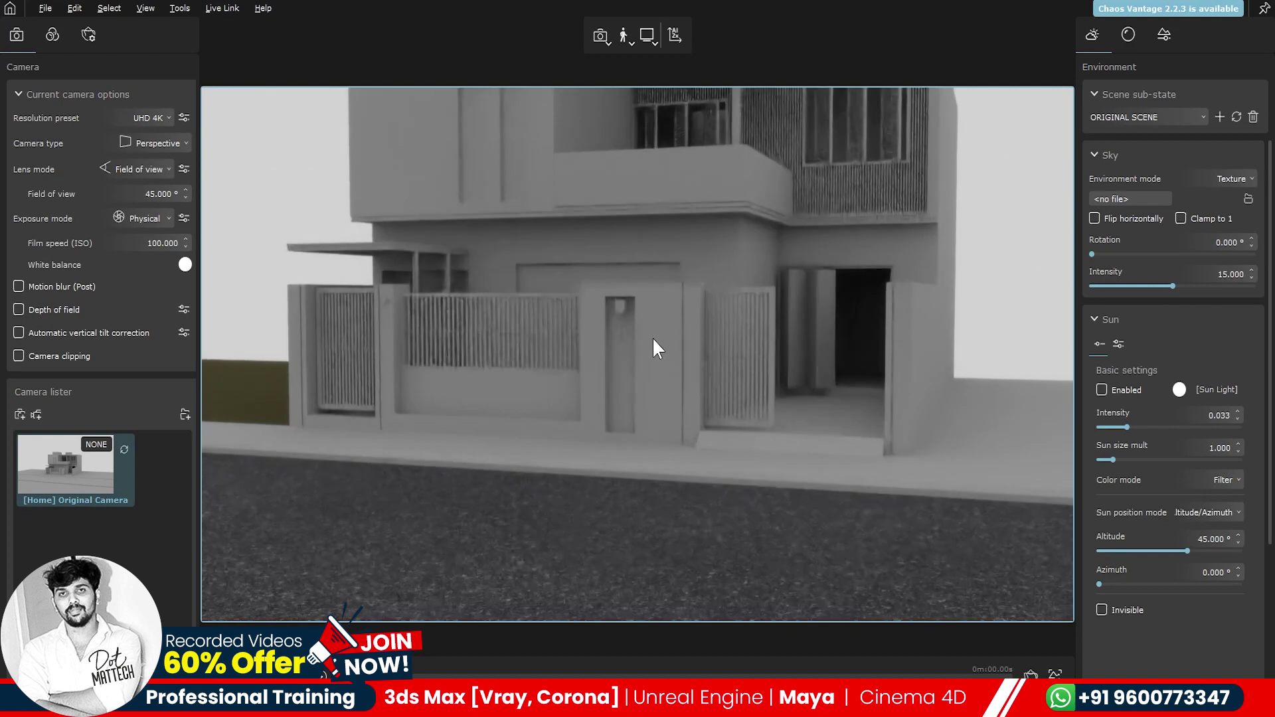
{"action": "scroll", "coordinate": [612, 384], "scroll_direction": "down", "scroll_amount": 6}
{"action": "mouse_move", "coordinate": [686, 416]}
{"action": "left_mouse_down"}
{"action": "mouse_move", "coordinate": [541, 365]}
{"action": "mouse_move", "coordinate": [544, 349]}
{"action": "left_mouse_up"}
{"action": "scroll", "coordinate": [788, 332], "scroll_direction": "up", "scroll_amount": 5}
{"action": "scroll", "coordinate": [760, 330], "scroll_direction": "up", "scroll_amount": 2}
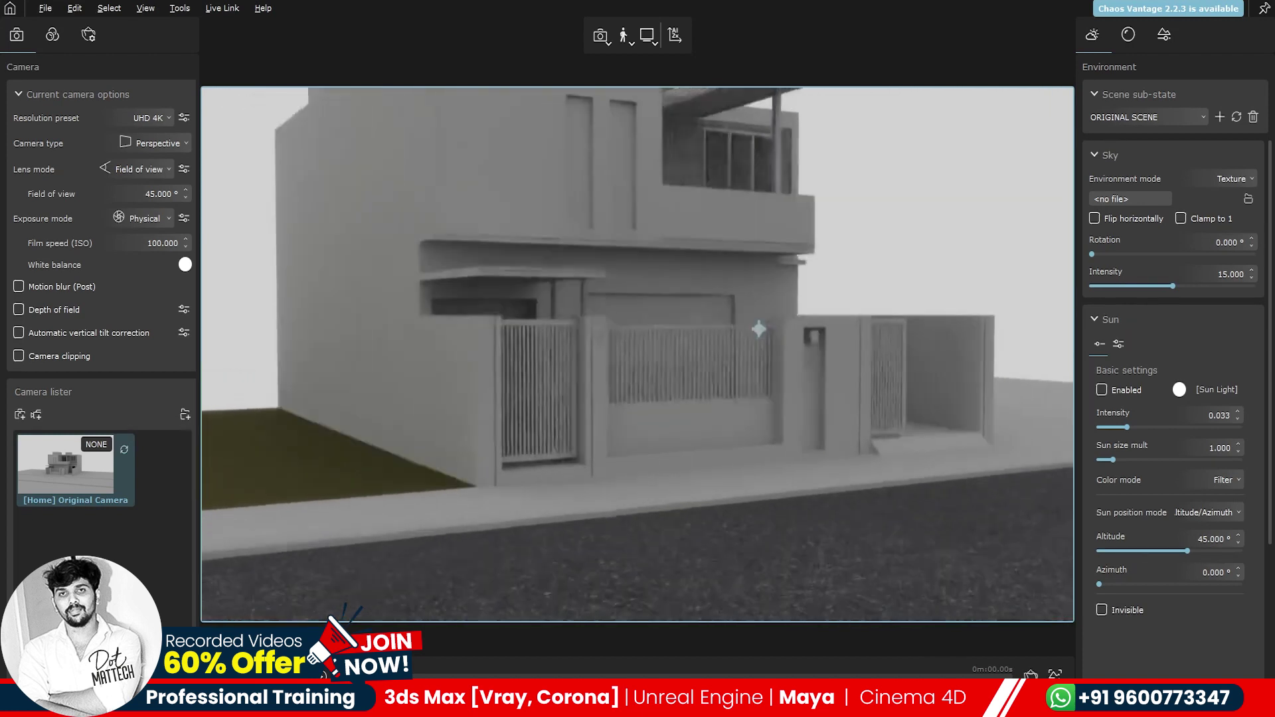
{"action": "scroll", "coordinate": [845, 270], "scroll_direction": "up", "scroll_amount": 2}
{"action": "scroll", "coordinate": [705, 433], "scroll_direction": "up", "scroll_amount": 2}
{"action": "scroll", "coordinate": [695, 441], "scroll_direction": "down", "scroll_amount": 2}
{"action": "scroll", "coordinate": [671, 415], "scroll_direction": "down", "scroll_amount": 2}
{"action": "mouse_move", "coordinate": [671, 416]}
{"action": "left_mouse_down"}
{"action": "mouse_move", "coordinate": [699, 415]}
{"action": "mouse_move", "coordinate": [675, 445]}
{"action": "mouse_move", "coordinate": [959, 456]}
{"action": "left_mouse_up"}
{"action": "scroll", "coordinate": [676, 422], "scroll_direction": "up", "scroll_amount": 2}
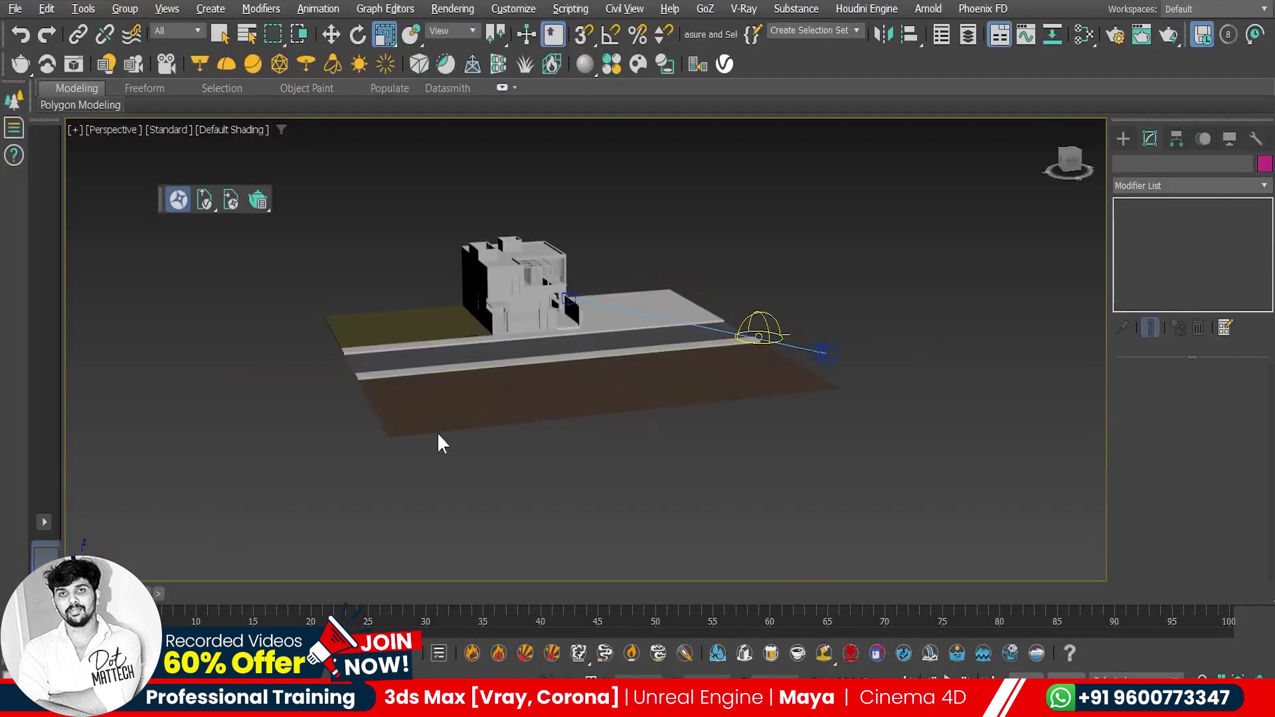
Copy the soil's UVW Map modifier and paste it onto the lawn plot.
{"action": "left_click", "coordinate": [465, 412]}
{"action": "right_click", "coordinate": [1159, 211]}
{"action": "left_click", "coordinate": [1090, 284]}
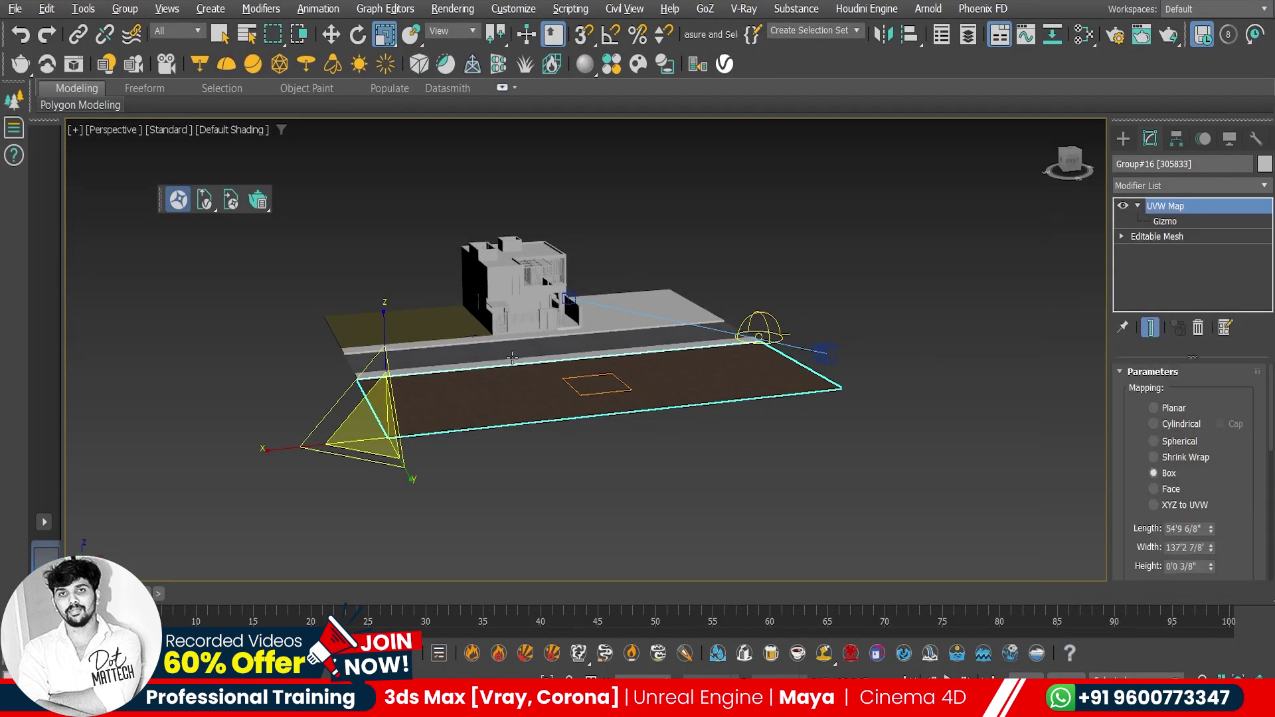
{"action": "left_click", "coordinate": [398, 326]}
{"action": "right_click", "coordinate": [1152, 204]}
{"action": "left_click", "coordinate": [1164, 210]}
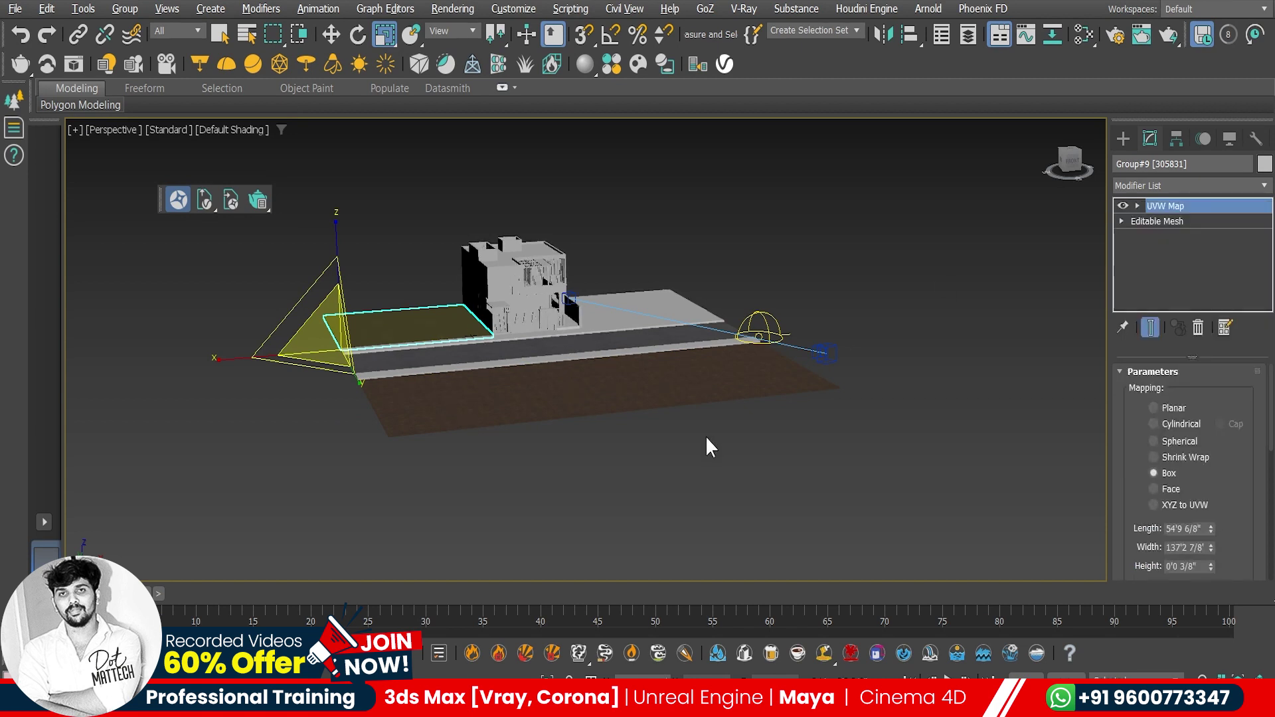
Check the box-mapped lawn in the Chaos Vantage live view.
{"action": "key", "text": "alt+Tab"}
{"action": "scroll", "coordinate": [390, 419], "scroll_direction": "down", "scroll_amount": 5}
{"action": "mouse_move", "coordinate": [391, 419]}
{"action": "left_mouse_down"}
{"action": "mouse_move", "coordinate": [736, 364]}
{"action": "mouse_move", "coordinate": [541, 404]}
{"action": "left_mouse_up"}
{"action": "scroll", "coordinate": [758, 428], "scroll_direction": "up", "scroll_amount": 5}
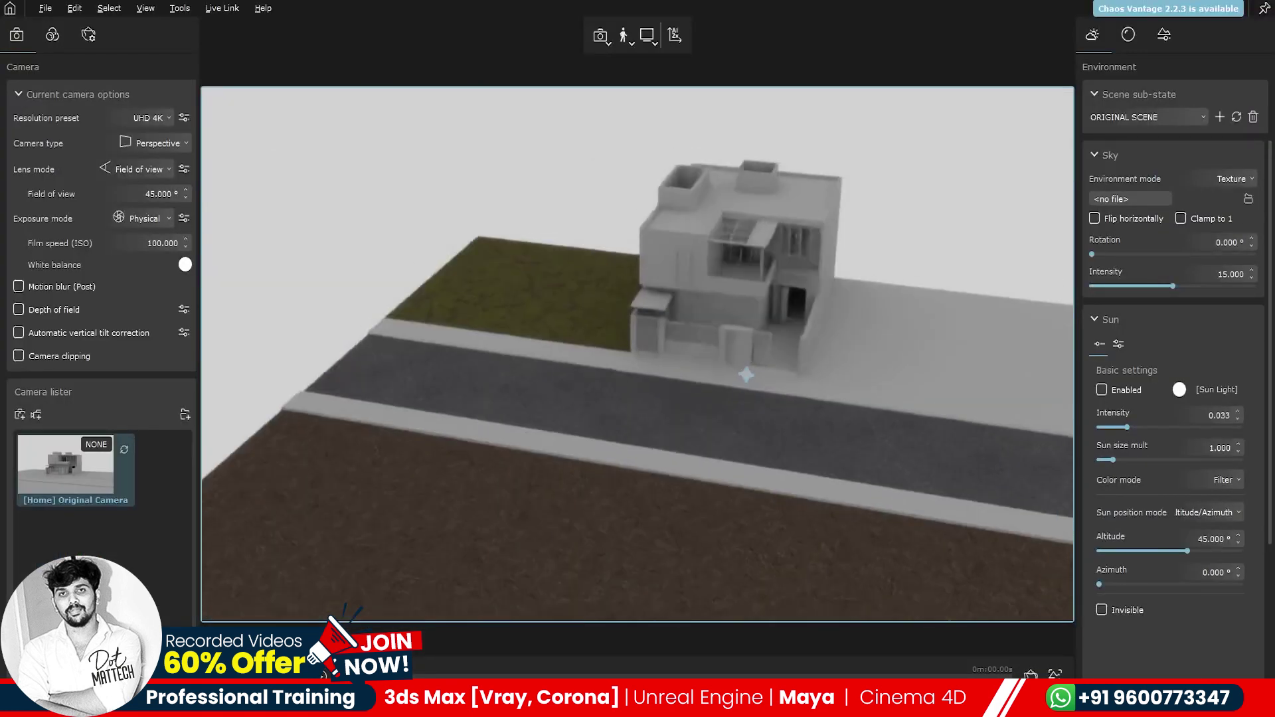
{"action": "key", "text": "alt+Tab"}
Paste the box UVW Map modifier onto the bare slab beside the house.
{"action": "left_click", "coordinate": [631, 306]}
{"action": "right_click", "coordinate": [1176, 206]}
{"action": "left_click", "coordinate": [1170, 219]}
{"action": "middle_click_drag", "start_coordinate": [931, 319], "coordinate": [791, 358], "text": "alt"}
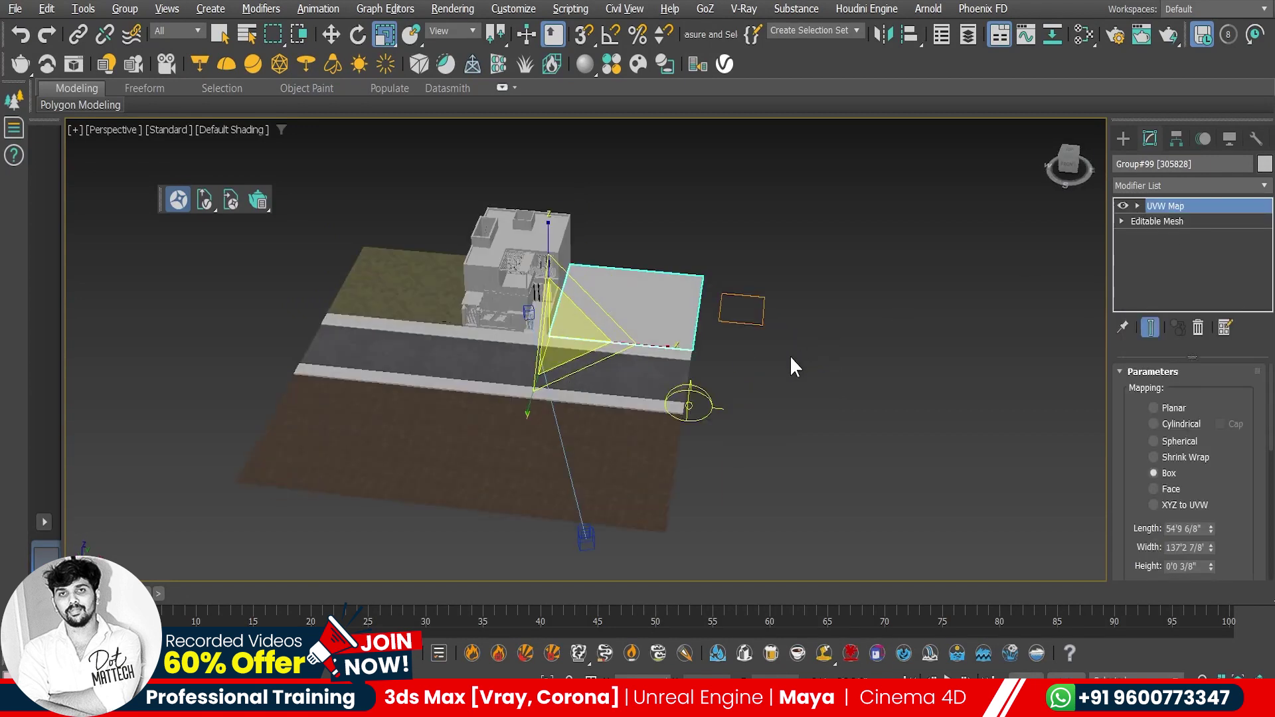
{"action": "scroll", "coordinate": [683, 310], "scroll_direction": "up", "scroll_amount": 3}
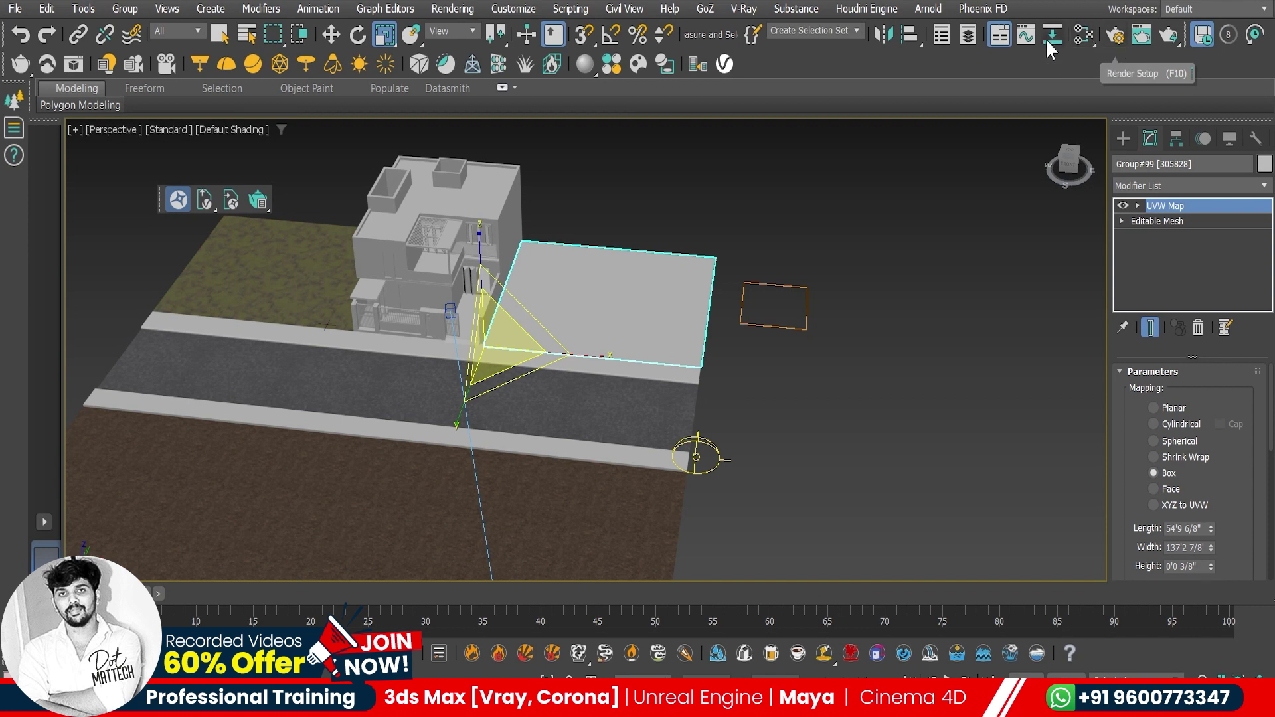
Apply a Cosmos grass material to the slab, then browse to the Stone materials.
{"action": "left_click", "coordinate": [637, 63]}
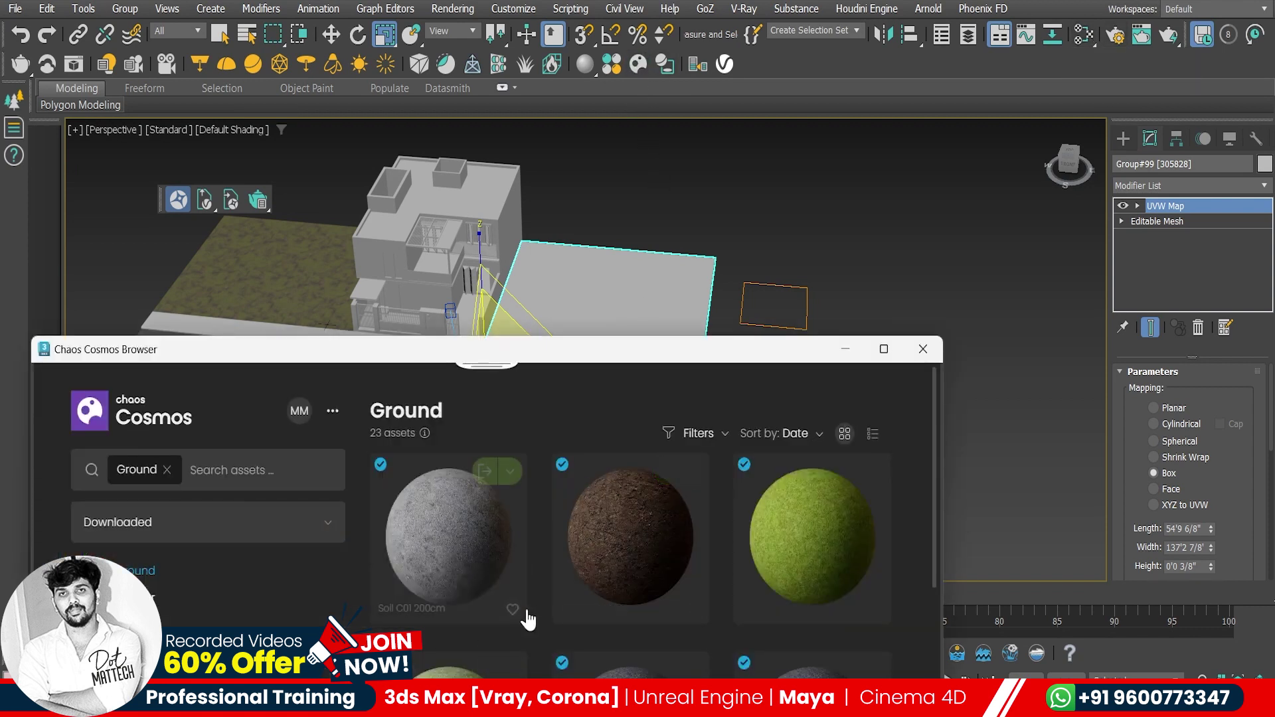
{"action": "left_click_drag", "start_coordinate": [811, 531], "coordinate": [635, 305]}
{"action": "mouse_move", "coordinate": [636, 359]}
{"action": "left_mouse_down"}
{"action": "mouse_move", "coordinate": [569, 541]}
{"action": "mouse_move", "coordinate": [1020, 211]}
{"action": "mouse_move", "coordinate": [1029, 189]}
{"action": "left_mouse_up"}
{"action": "scroll", "coordinate": [267, 413], "scroll_direction": "up", "scroll_amount": 4}
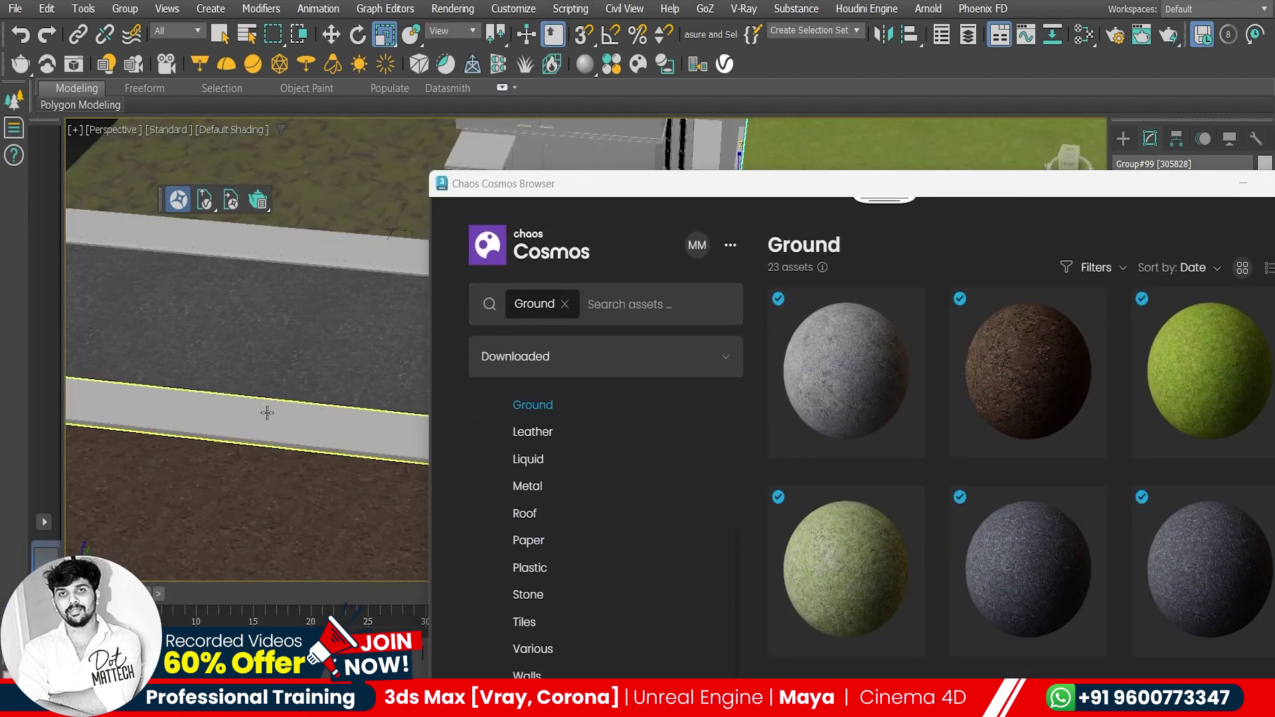
{"action": "scroll", "coordinate": [267, 414], "scroll_direction": "up", "scroll_amount": 4}
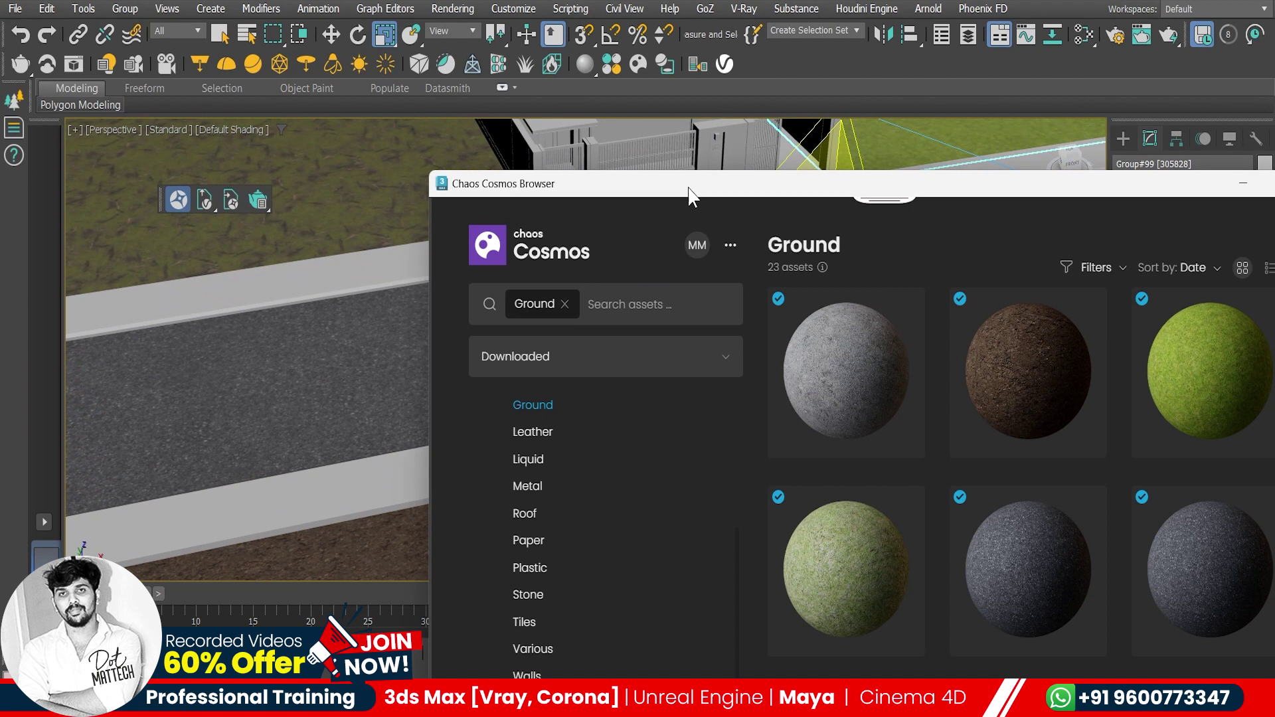
{"action": "left_click_drag", "start_coordinate": [688, 188], "coordinate": [750, 69]}
{"action": "scroll", "coordinate": [599, 550], "scroll_direction": "down", "scroll_amount": 1}
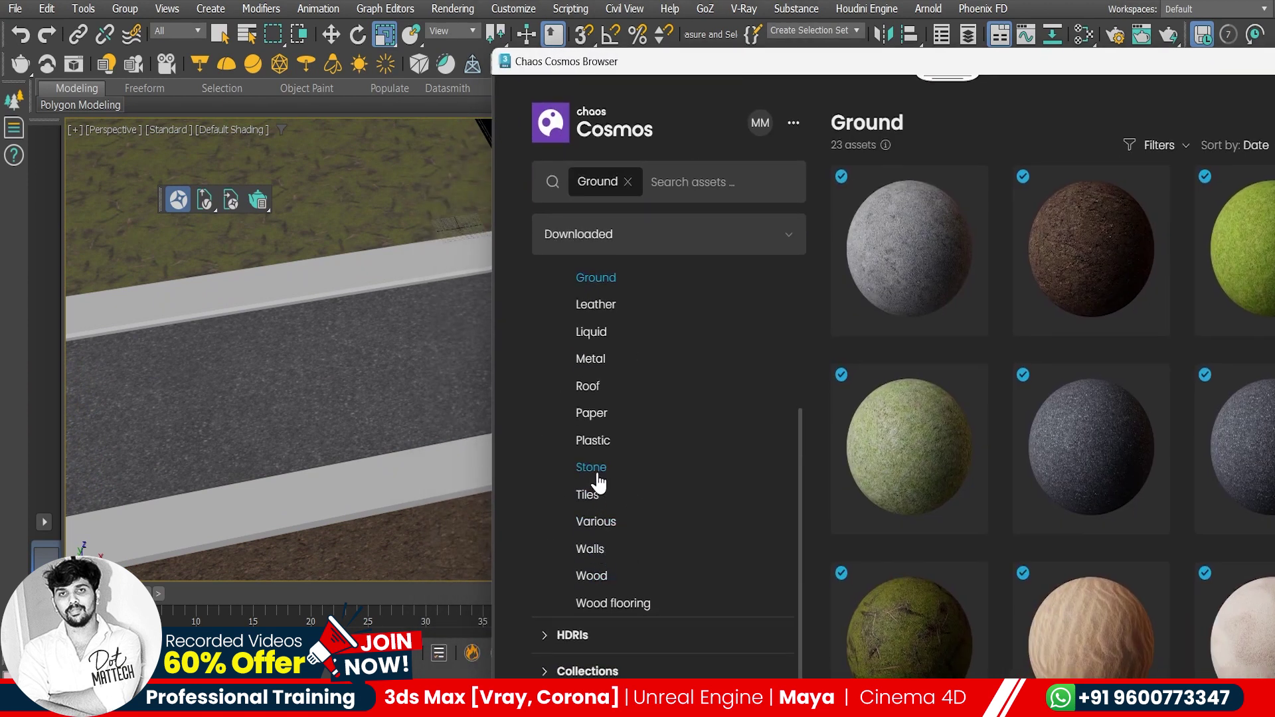
{"action": "left_click", "coordinate": [598, 473]}
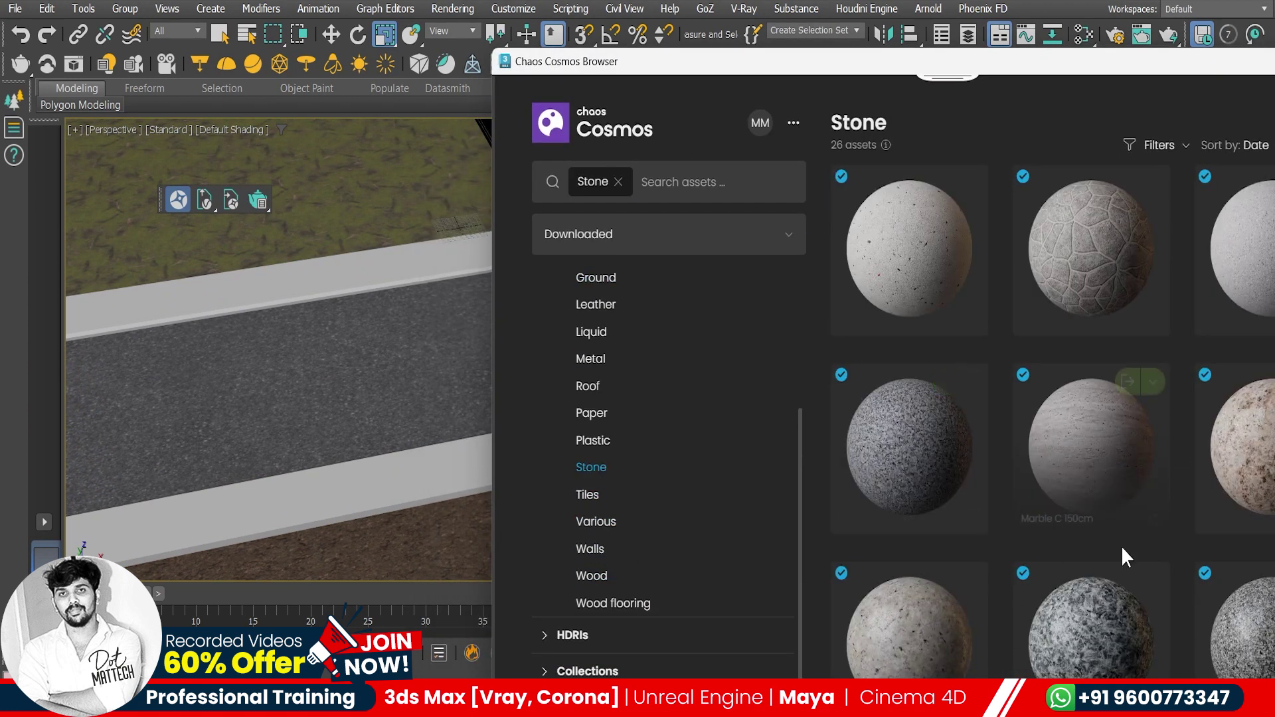
Apply Stone H 100cm to both kerbs and the sidewalk, and paste UVW Map onto the curb.
{"action": "left_click_drag", "start_coordinate": [1085, 251], "coordinate": [447, 495]}
{"action": "left_click_drag", "start_coordinate": [432, 484], "coordinate": [432, 485]}
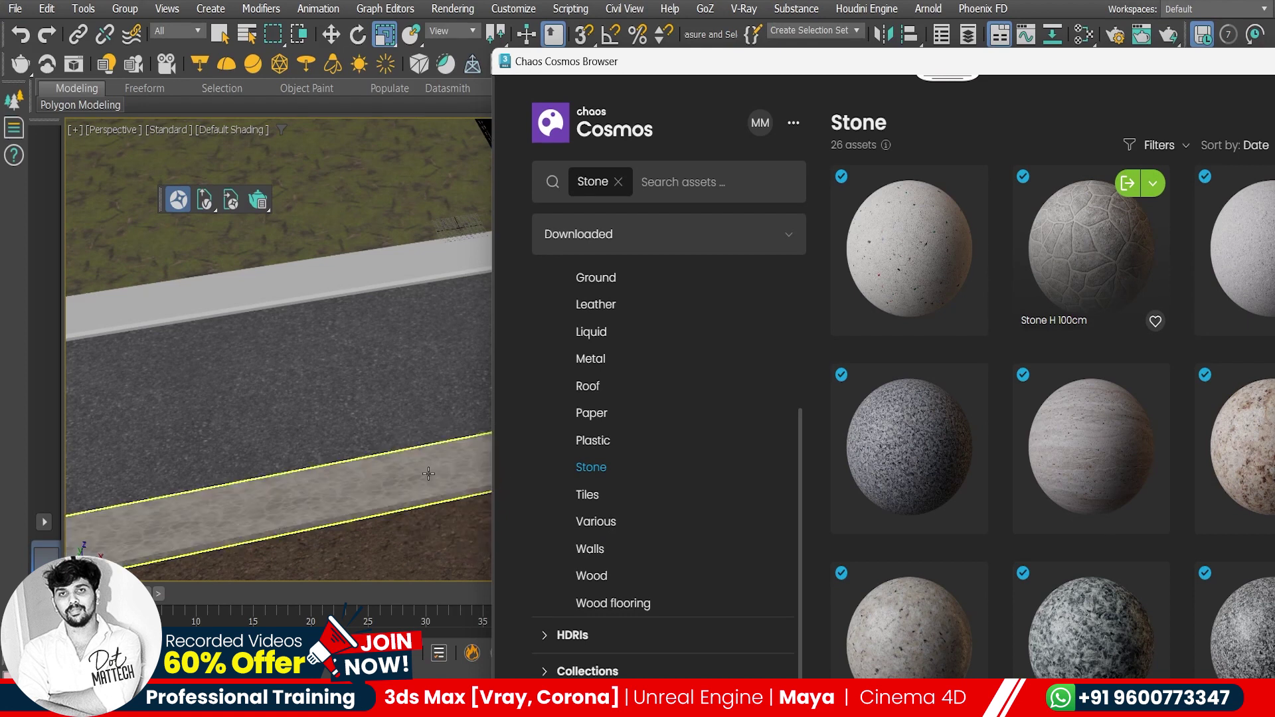
{"action": "left_click_drag", "start_coordinate": [1090, 249], "coordinate": [434, 268]}
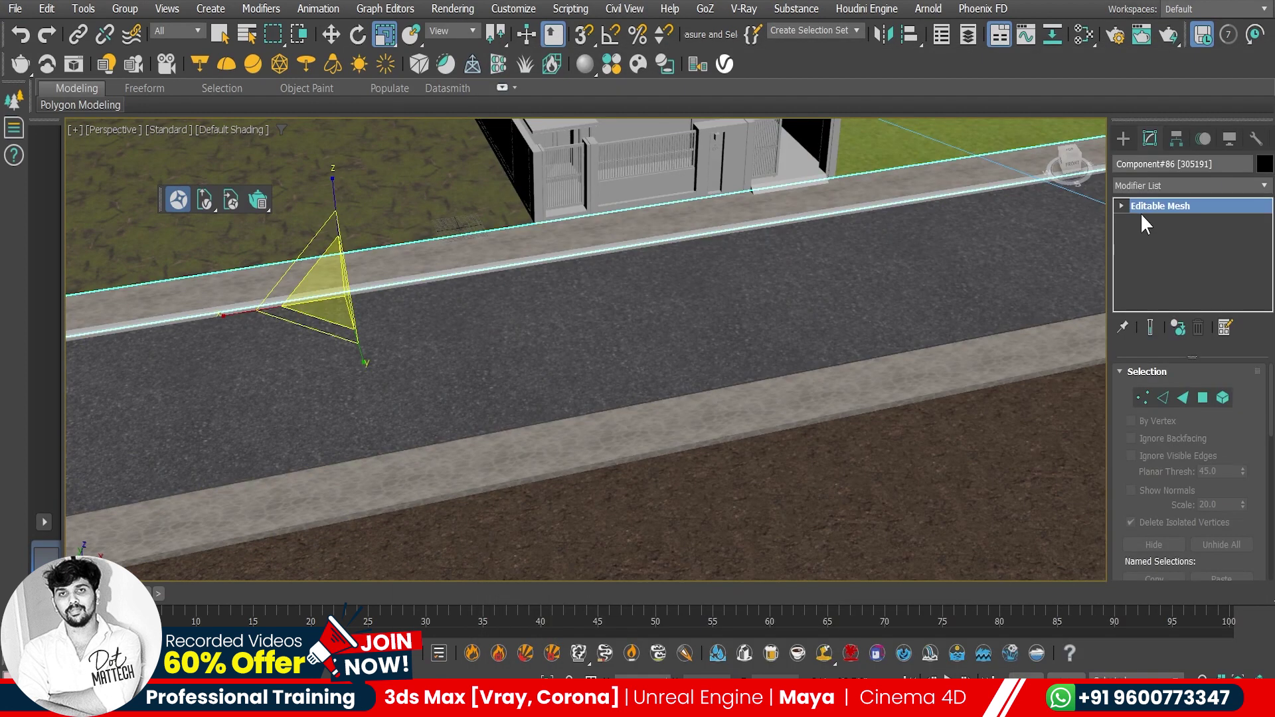
{"action": "right_click", "coordinate": [1141, 210]}
{"action": "left_click", "coordinate": [1165, 216]}
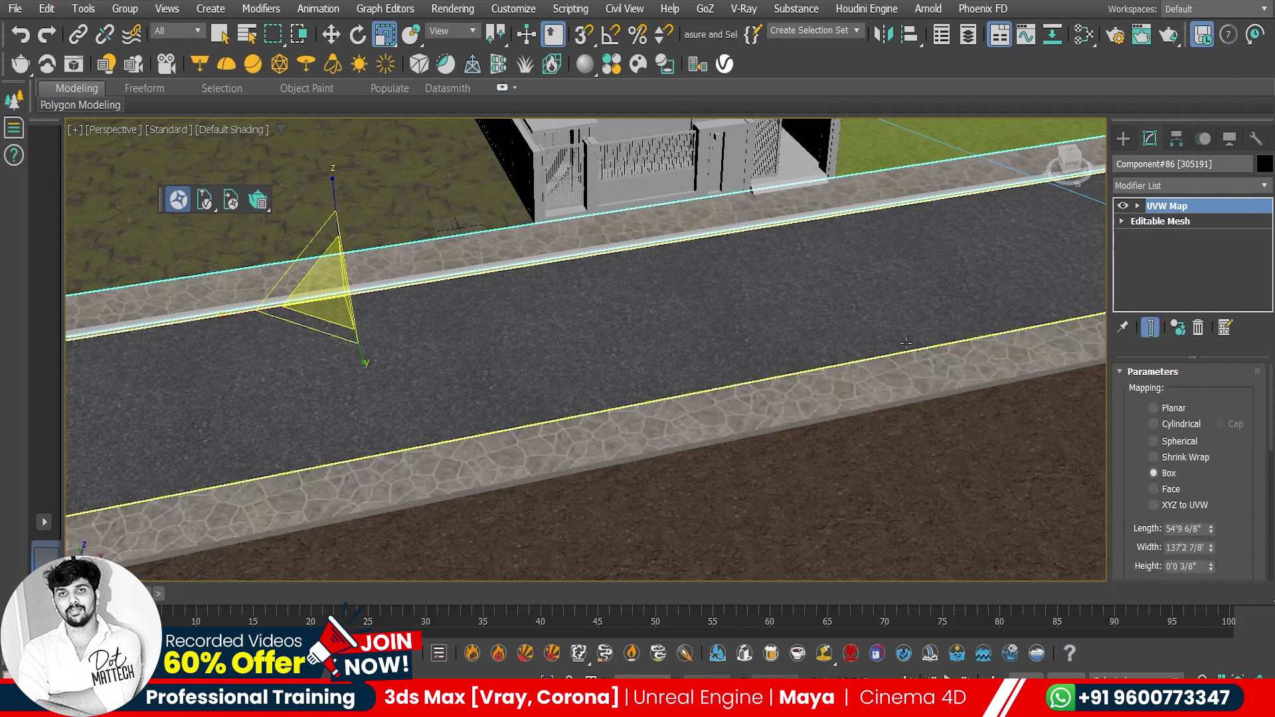
{"action": "middle_click_drag", "start_coordinate": [764, 299], "coordinate": [813, 309], "text": "alt"}
Inspect the new paving close up in Chaos Vantage.
{"action": "key", "text": "alt+Tab"}
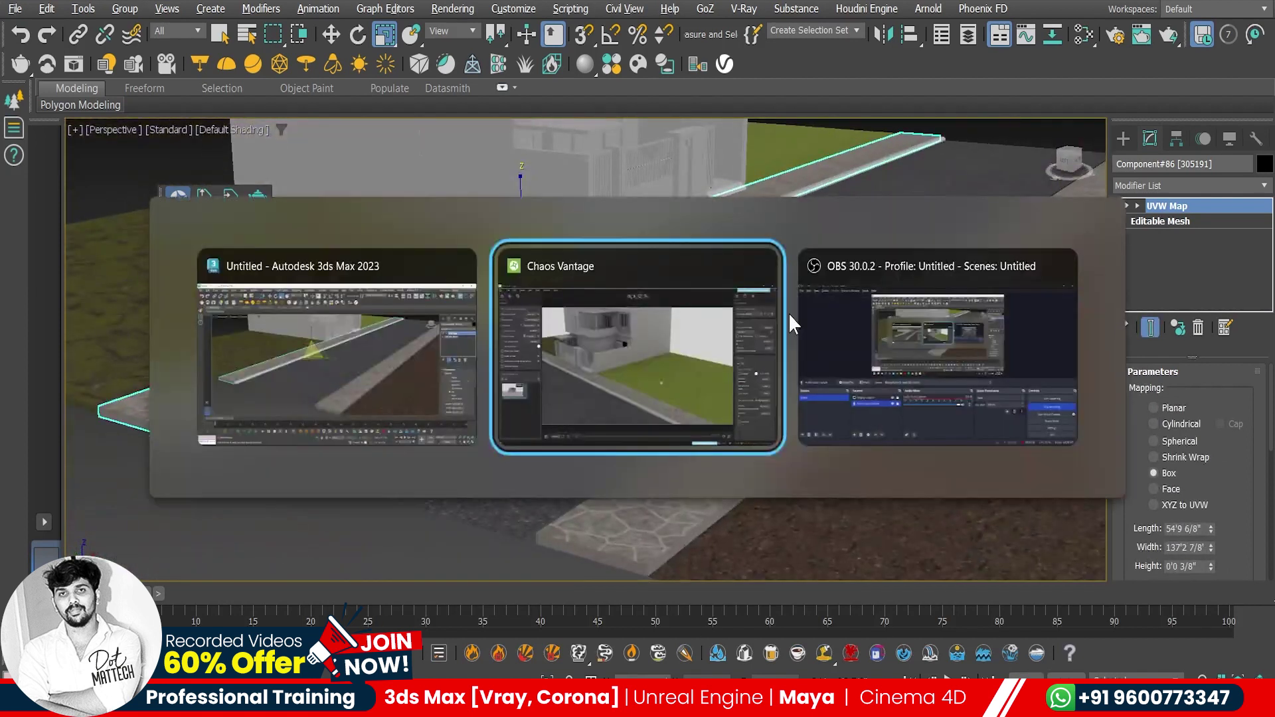
{"action": "mouse_move", "coordinate": [612, 457]}
{"action": "left_mouse_down"}
{"action": "mouse_move", "coordinate": [598, 236]}
{"action": "mouse_move", "coordinate": [583, 264]}
{"action": "mouse_move", "coordinate": [571, 251]}
{"action": "left_mouse_up"}
{"action": "key", "text": "alt+Tab"}
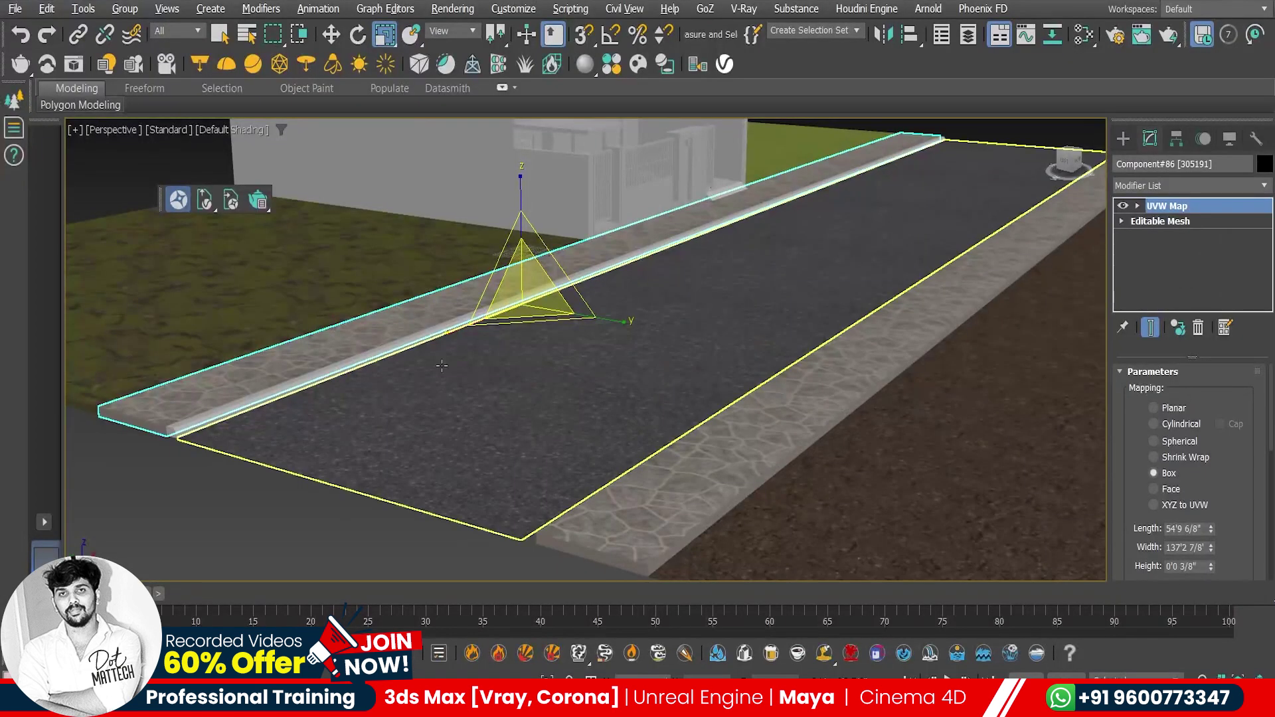
Paste the UVW Map modifier onto the second curb, Group#14.
{"action": "left_click", "coordinate": [383, 354]}
{"action": "mouse_move", "coordinate": [383, 354]}
{"action": "middle_mouse_down", "text": "alt"}
{"action": "mouse_move", "coordinate": [819, 421]}
{"action": "mouse_move", "coordinate": [515, 376]}
{"action": "middle_mouse_up", "text": "alt"}
{"action": "scroll", "coordinate": [515, 377], "scroll_direction": "up", "scroll_amount": 6}
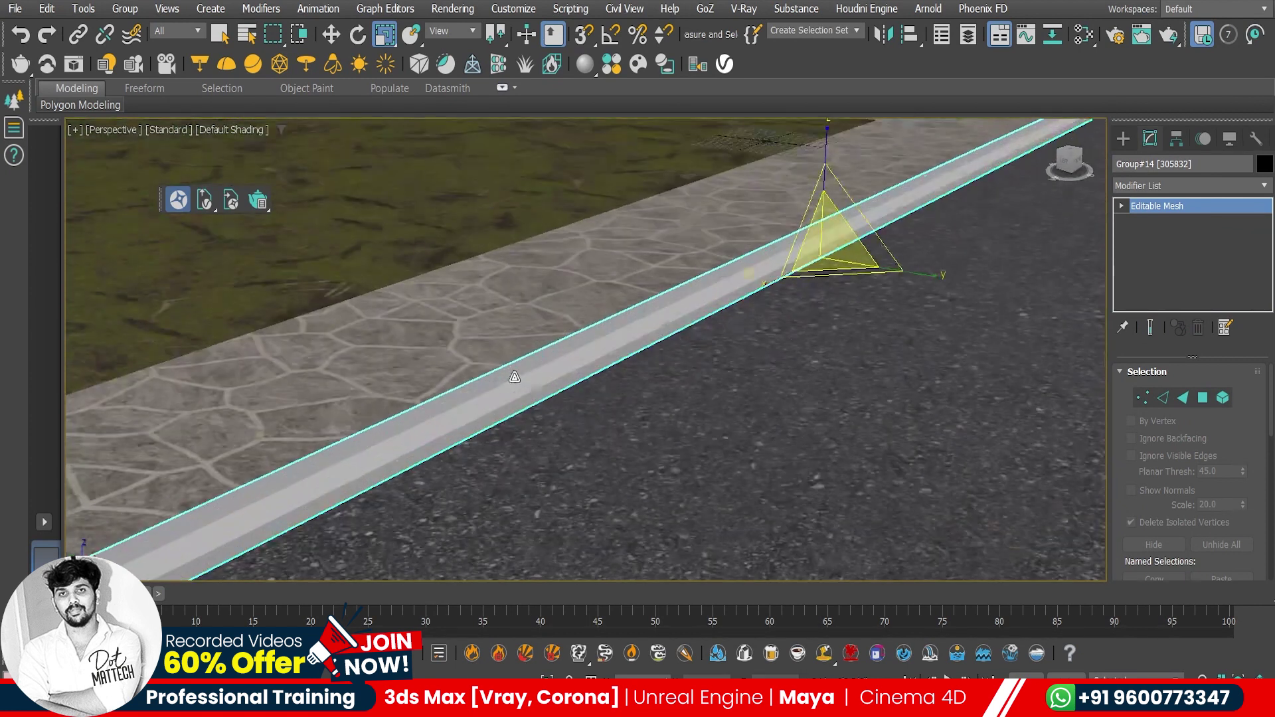
{"action": "right_click", "coordinate": [1166, 202]}
{"action": "left_click", "coordinate": [1176, 211]}
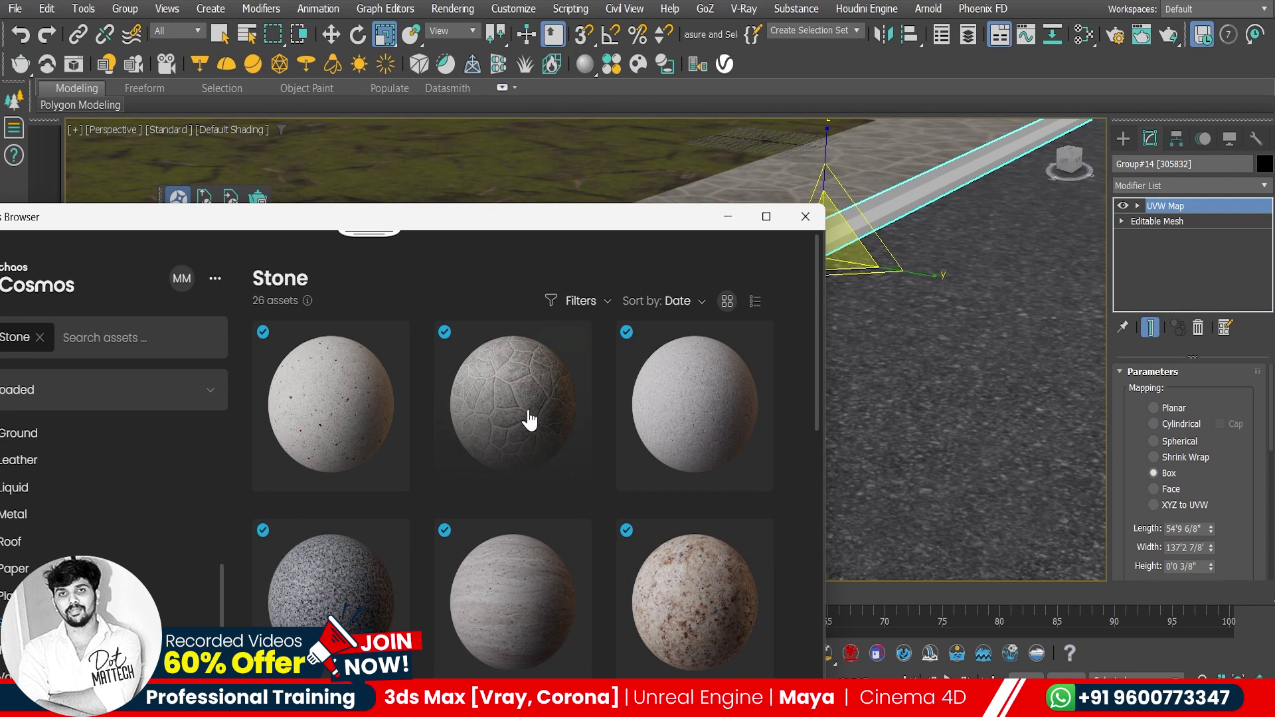
{"action": "left_click_drag", "start_coordinate": [527, 418], "coordinate": [898, 200]}
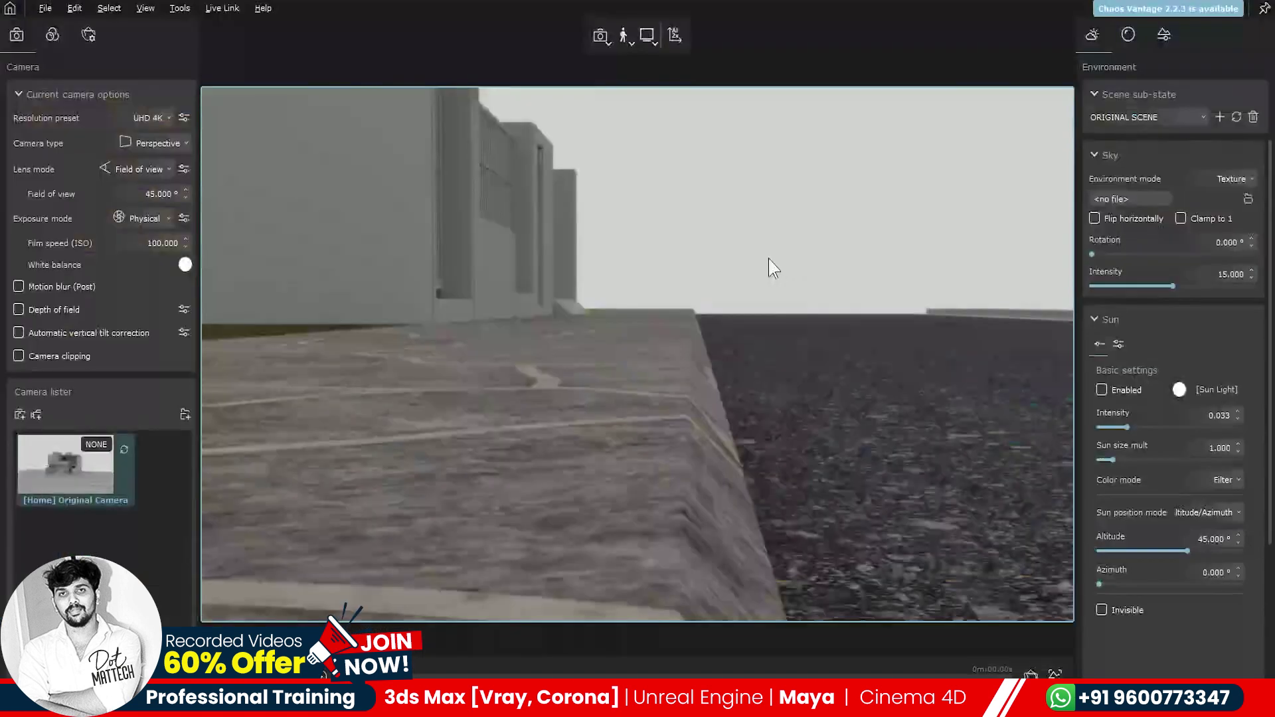
{"action": "mouse_move", "coordinate": [643, 459]}
{"action": "left_mouse_down"}
{"action": "mouse_move", "coordinate": [845, 388]}
{"action": "mouse_move", "coordinate": [815, 420]}
{"action": "mouse_move", "coordinate": [764, 439]}
{"action": "mouse_move", "coordinate": [849, 339]}
{"action": "left_mouse_up"}
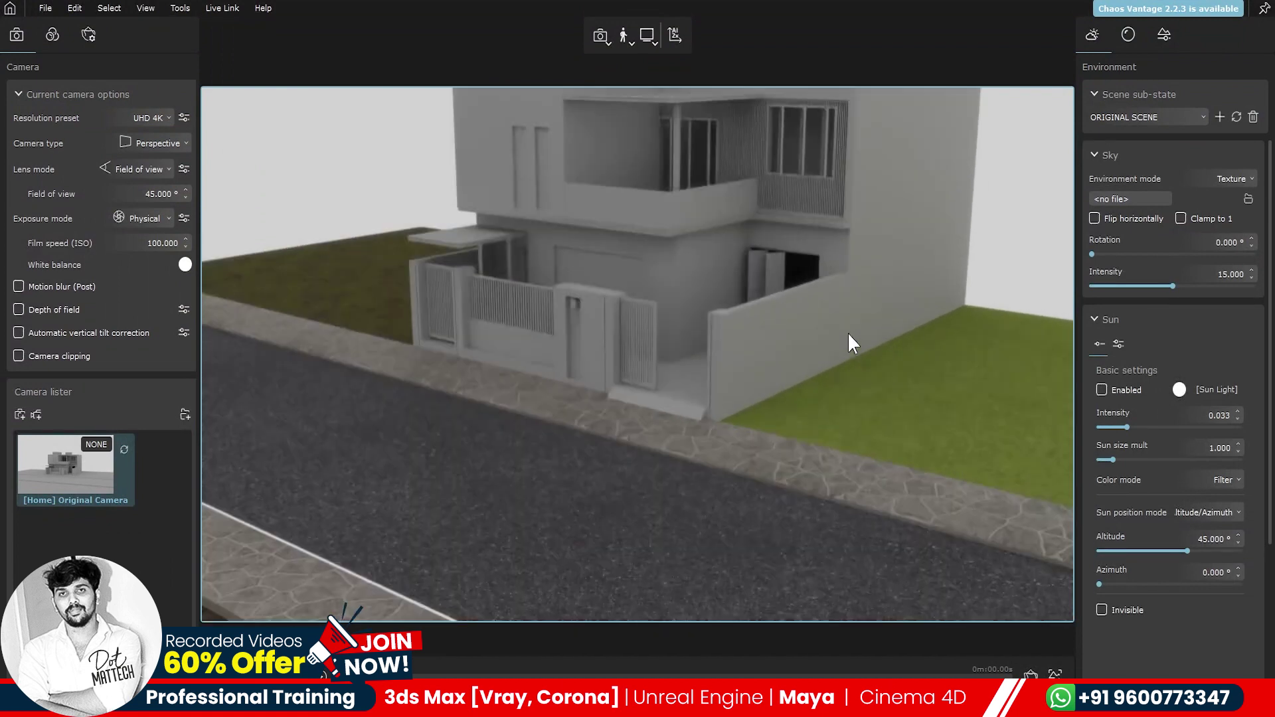
{"action": "mouse_move", "coordinate": [746, 373]}
{"action": "left_mouse_down"}
{"action": "mouse_move", "coordinate": [763, 432]}
{"action": "mouse_move", "coordinate": [751, 433]}
{"action": "mouse_move", "coordinate": [809, 412]}
{"action": "left_mouse_up"}
{"action": "scroll", "coordinate": [744, 372], "scroll_direction": "down", "scroll_amount": 5}
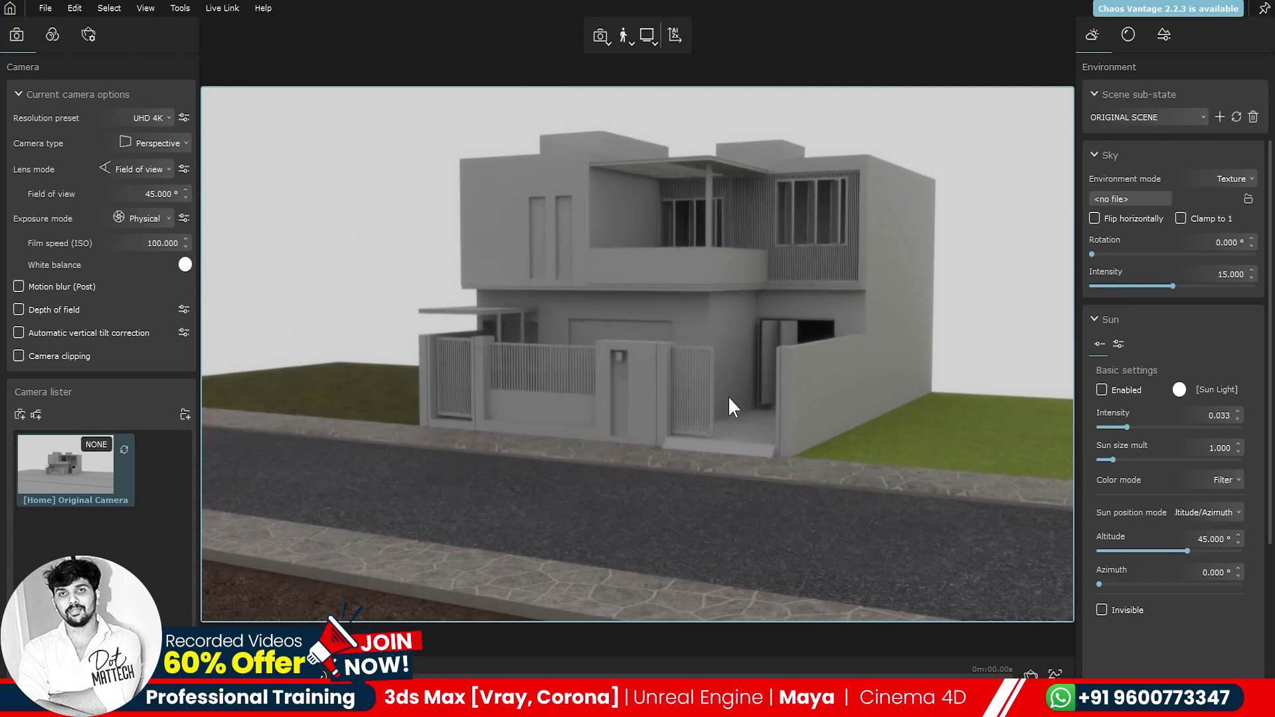
{"action": "left_click_drag", "start_coordinate": [732, 407], "coordinate": [618, 219]}
{"action": "scroll", "coordinate": [744, 325], "scroll_direction": "up", "scroll_amount": 3}
Back in 3ds Max, reopen the Cosmos Browser and move it to the right of the scene.
{"action": "key", "text": "alt+Tab"}
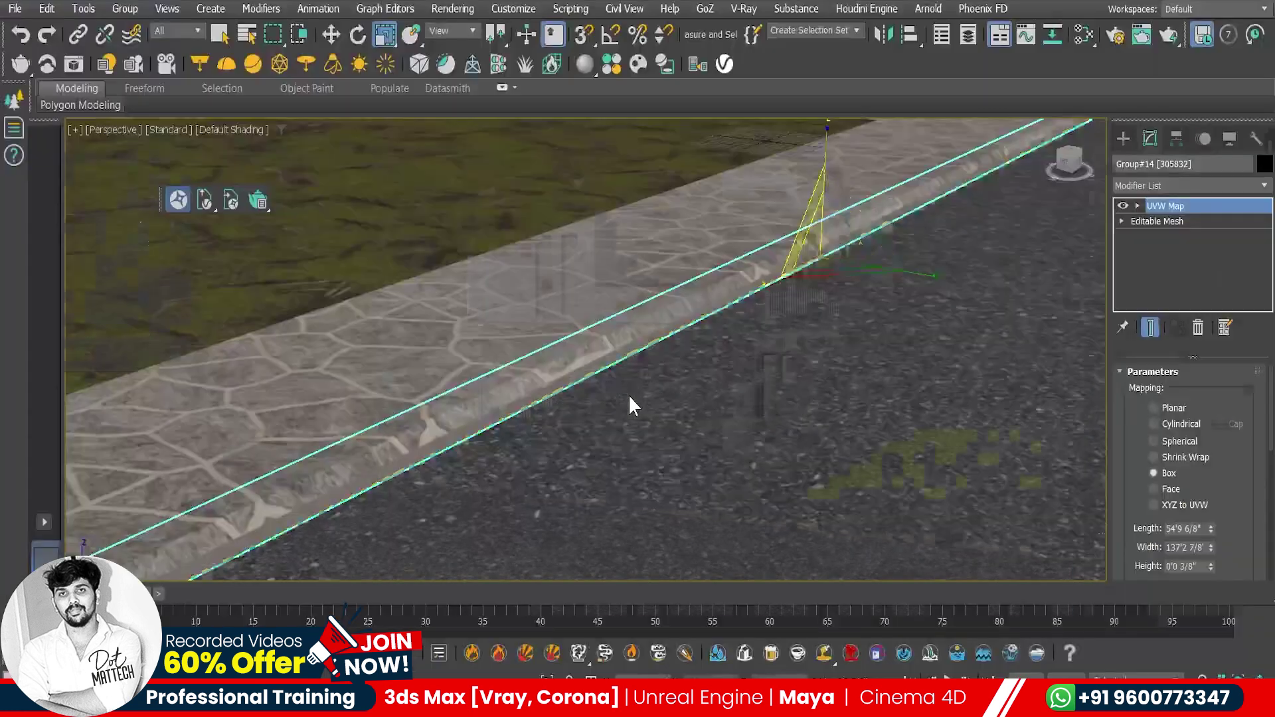
{"action": "left_click", "coordinate": [639, 67]}
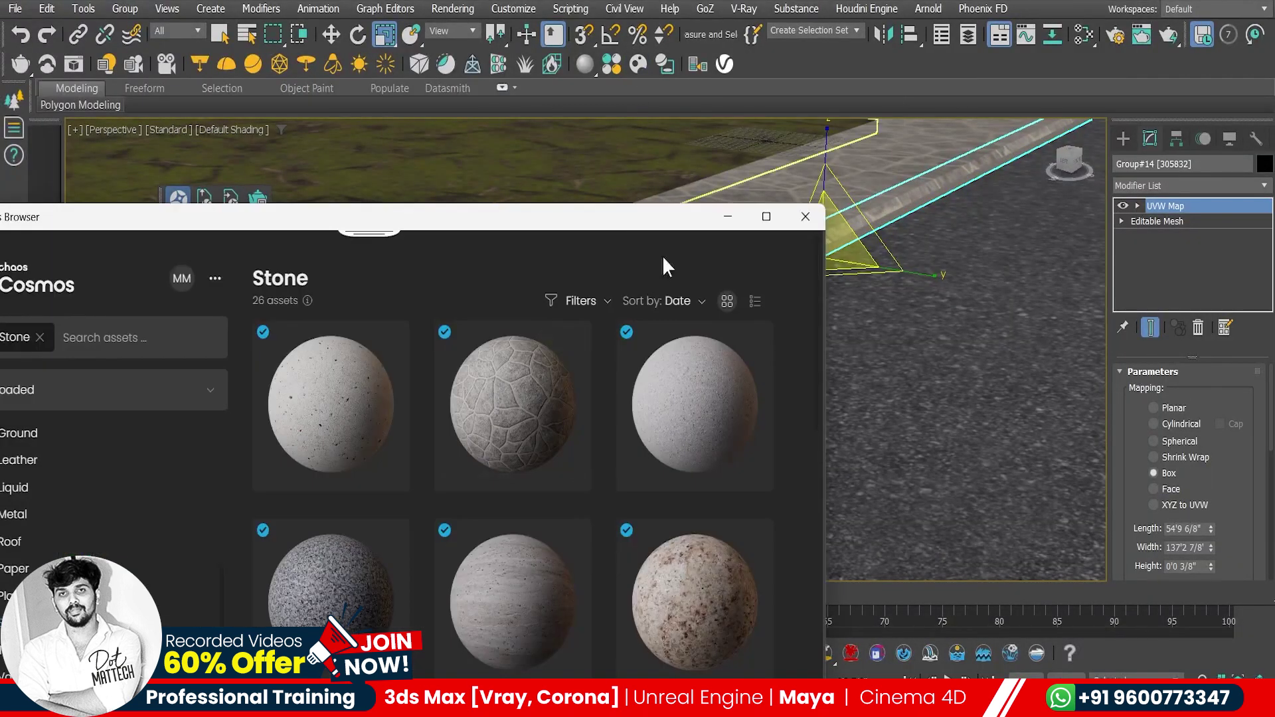
{"action": "scroll", "coordinate": [934, 245], "scroll_direction": "down", "scroll_amount": 5}
{"action": "key", "text": "q"}
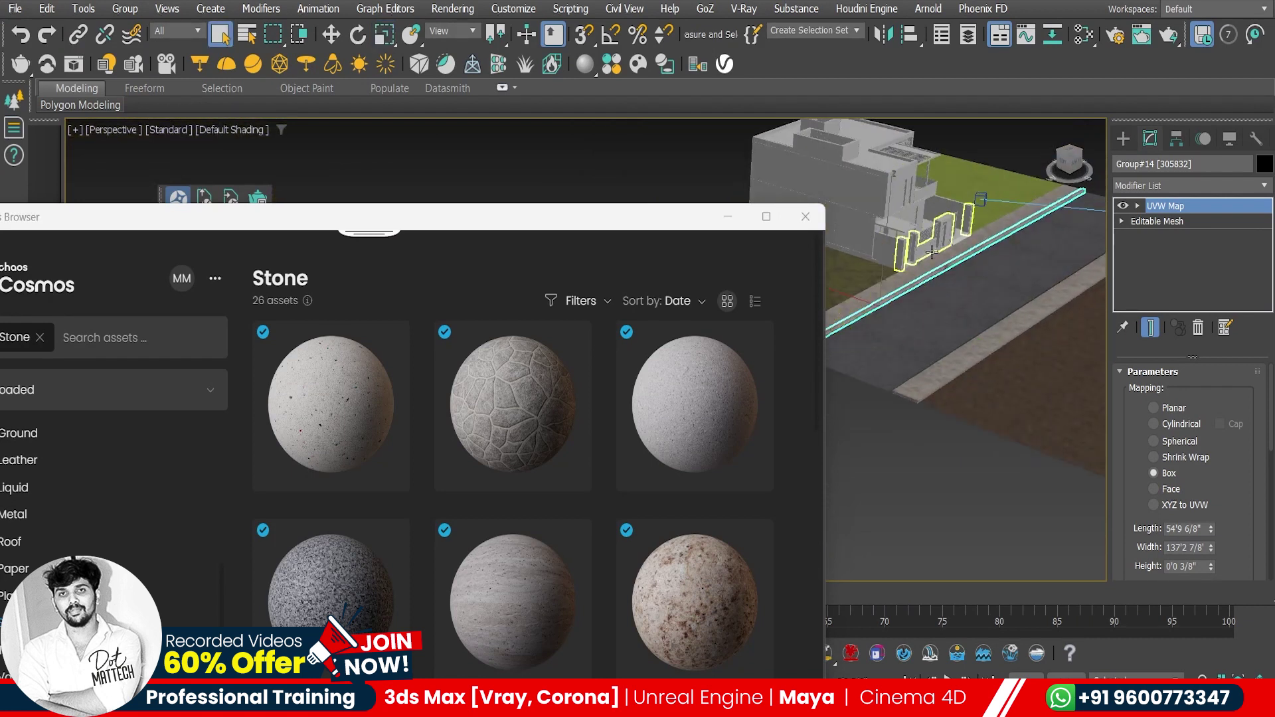
{"action": "left_click_drag", "start_coordinate": [604, 219], "coordinate": [1213, 183]}
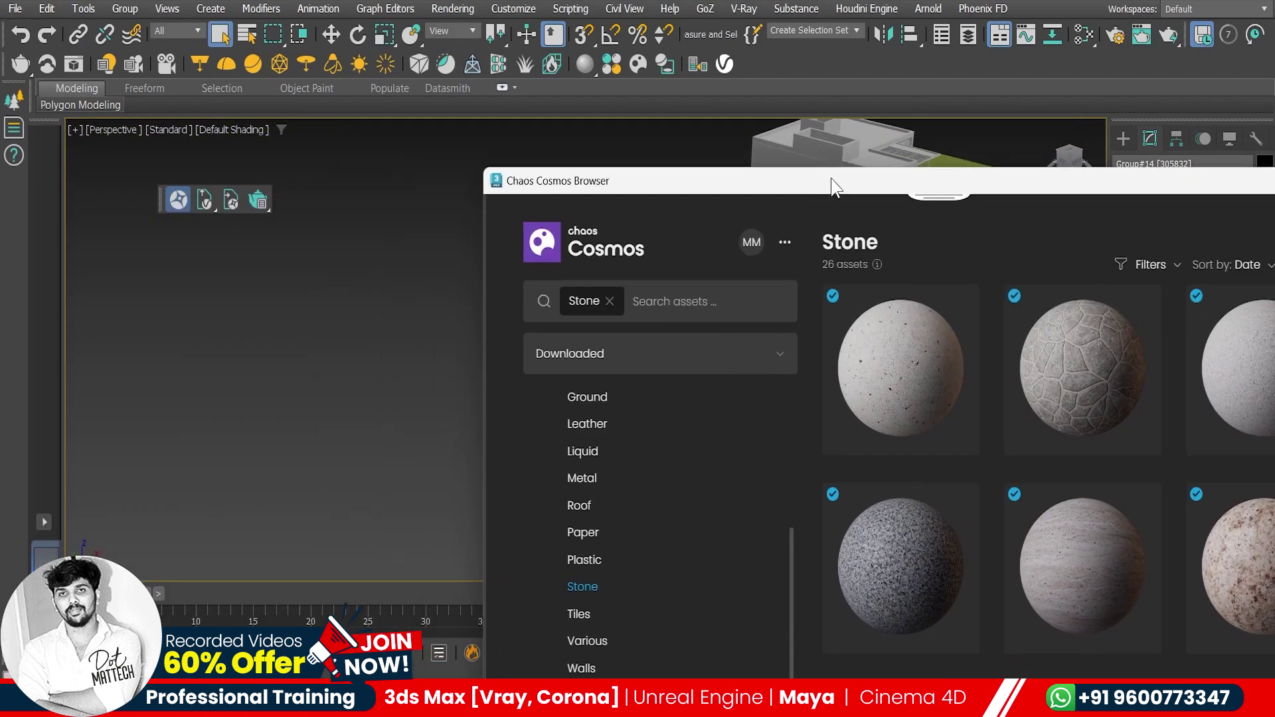
{"action": "scroll", "coordinate": [582, 425], "scroll_direction": "up", "scroll_amount": 3}
Browse Cosmos to Vegetation > Trees and place Tree 176 001 on the grass plot.
{"action": "left_click", "coordinate": [604, 402]}
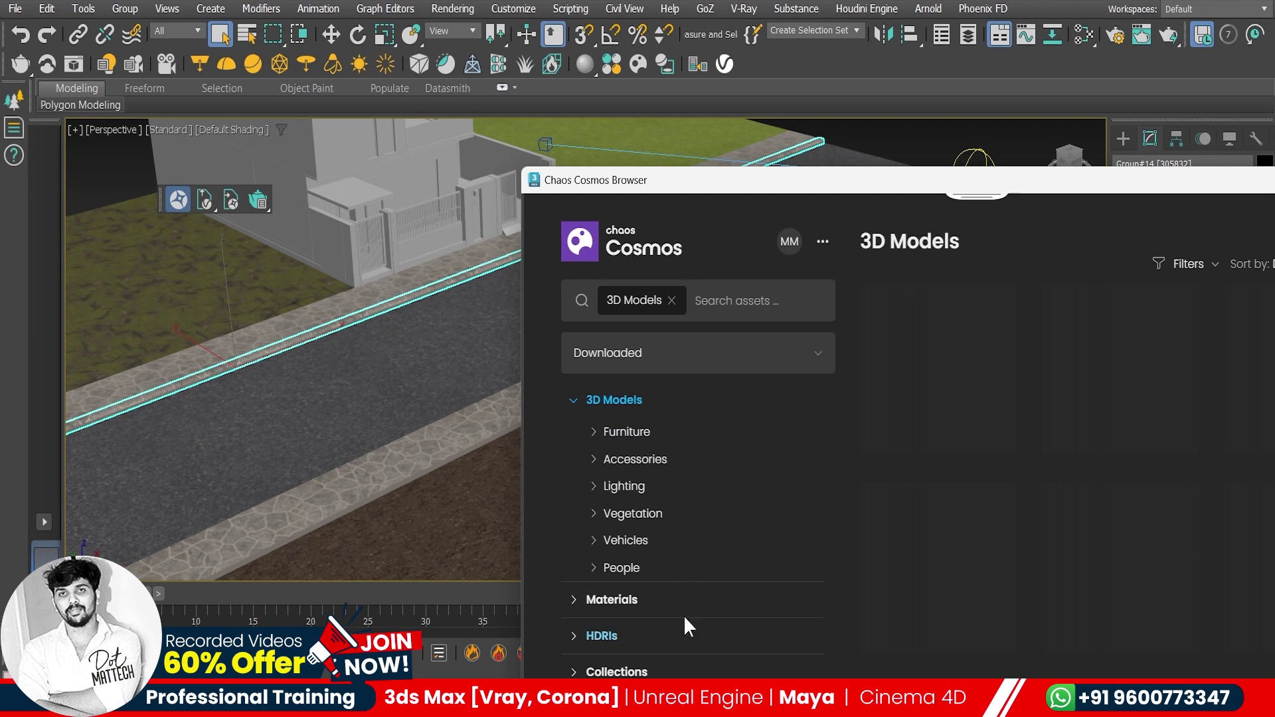
{"action": "left_click", "coordinate": [642, 520]}
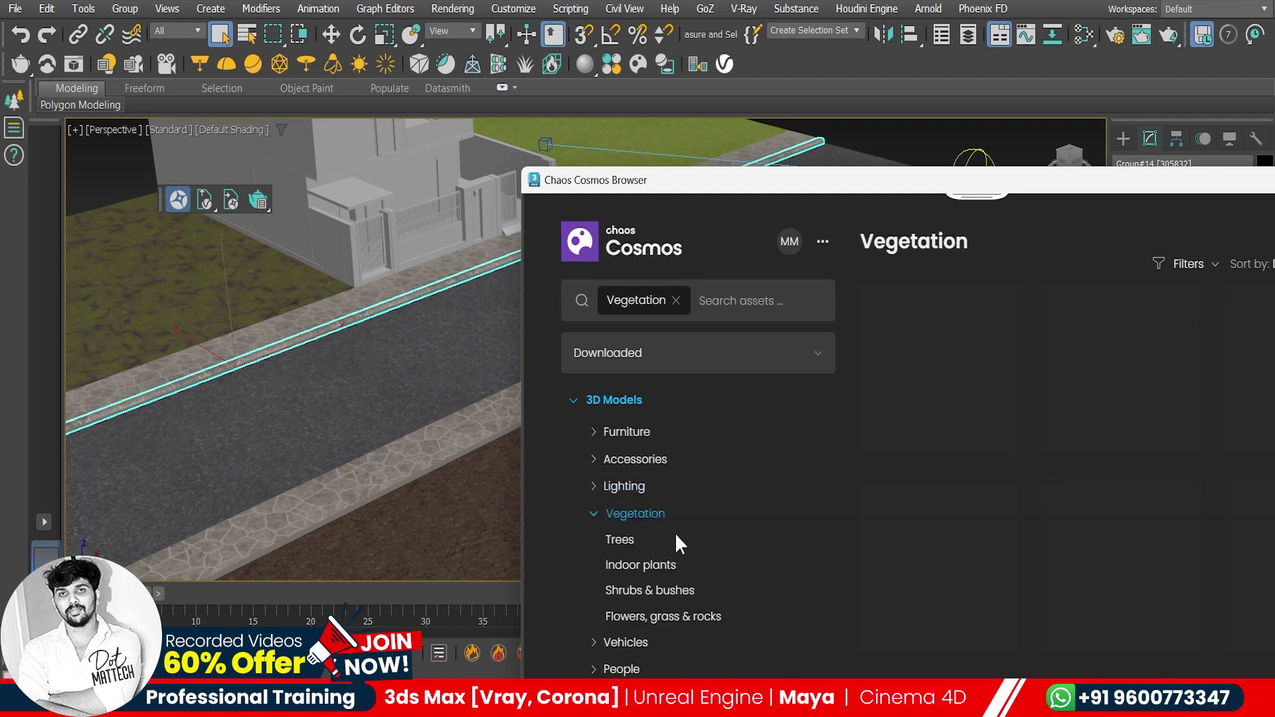
{"action": "left_click", "coordinate": [628, 542]}
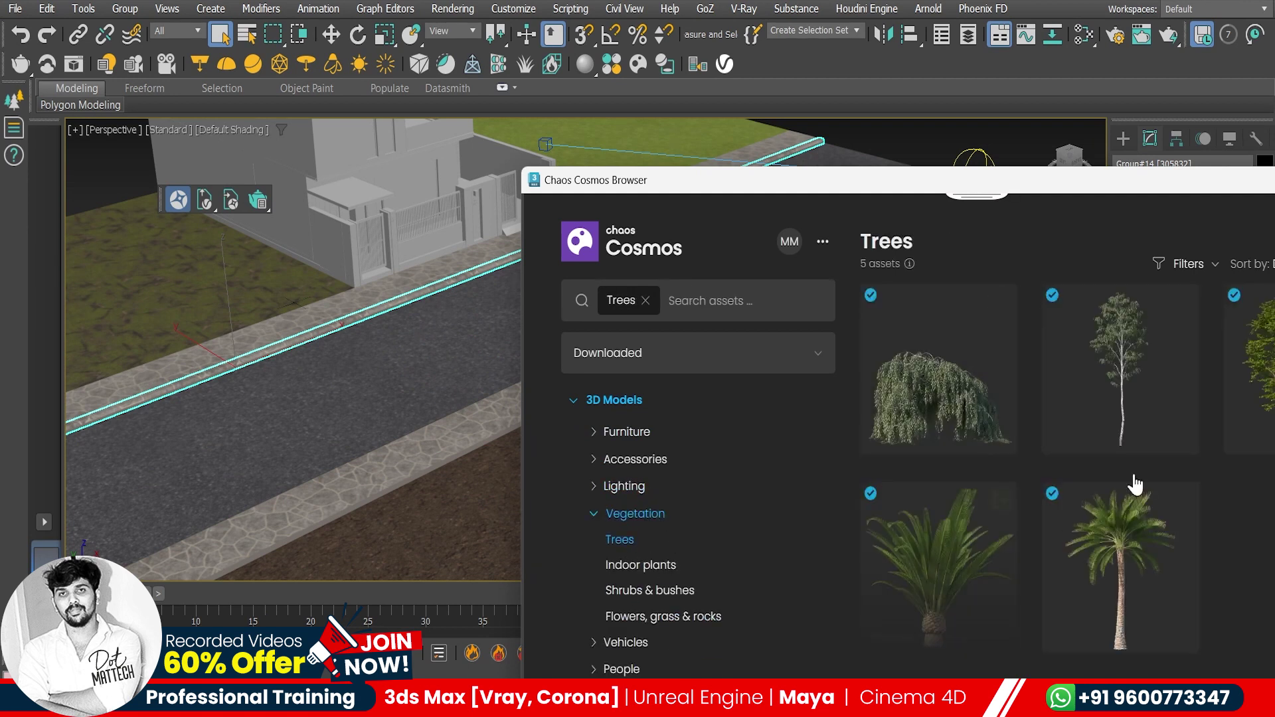
{"action": "left_click_drag", "start_coordinate": [1130, 409], "coordinate": [285, 296]}
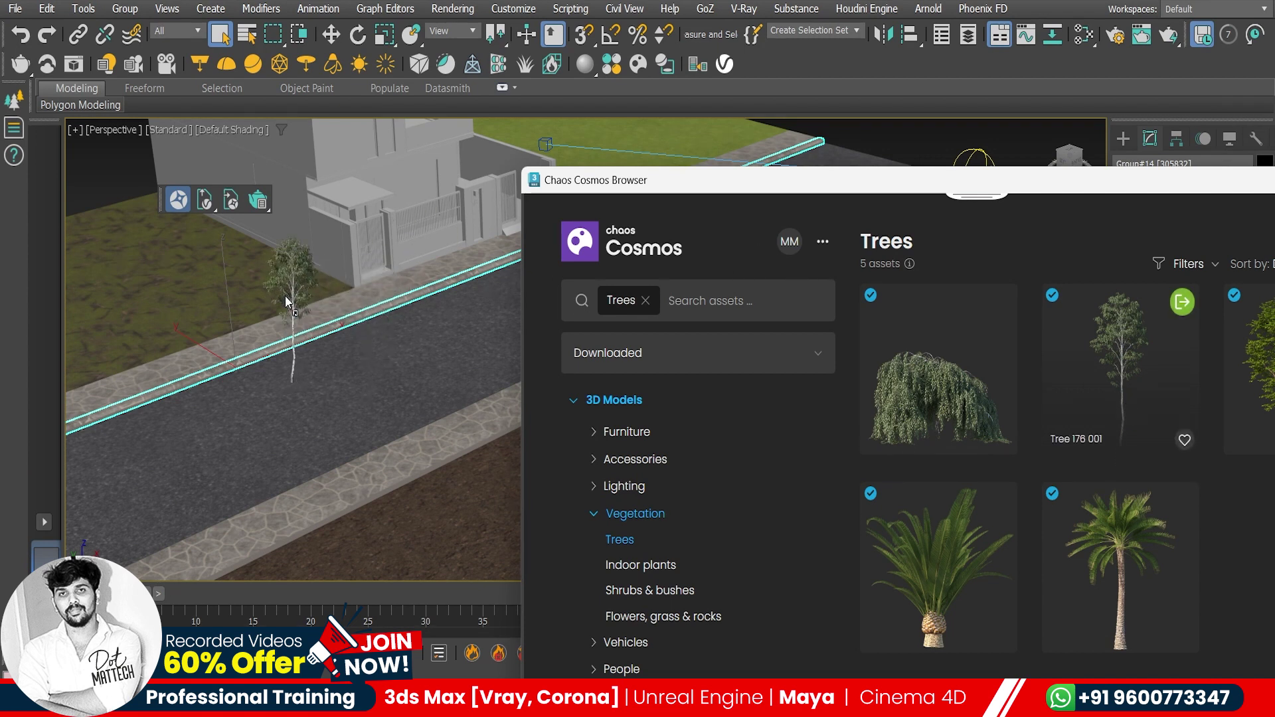
{"action": "key", "text": "y"}
{"action": "left_click_drag", "start_coordinate": [285, 296], "coordinate": [269, 294]}
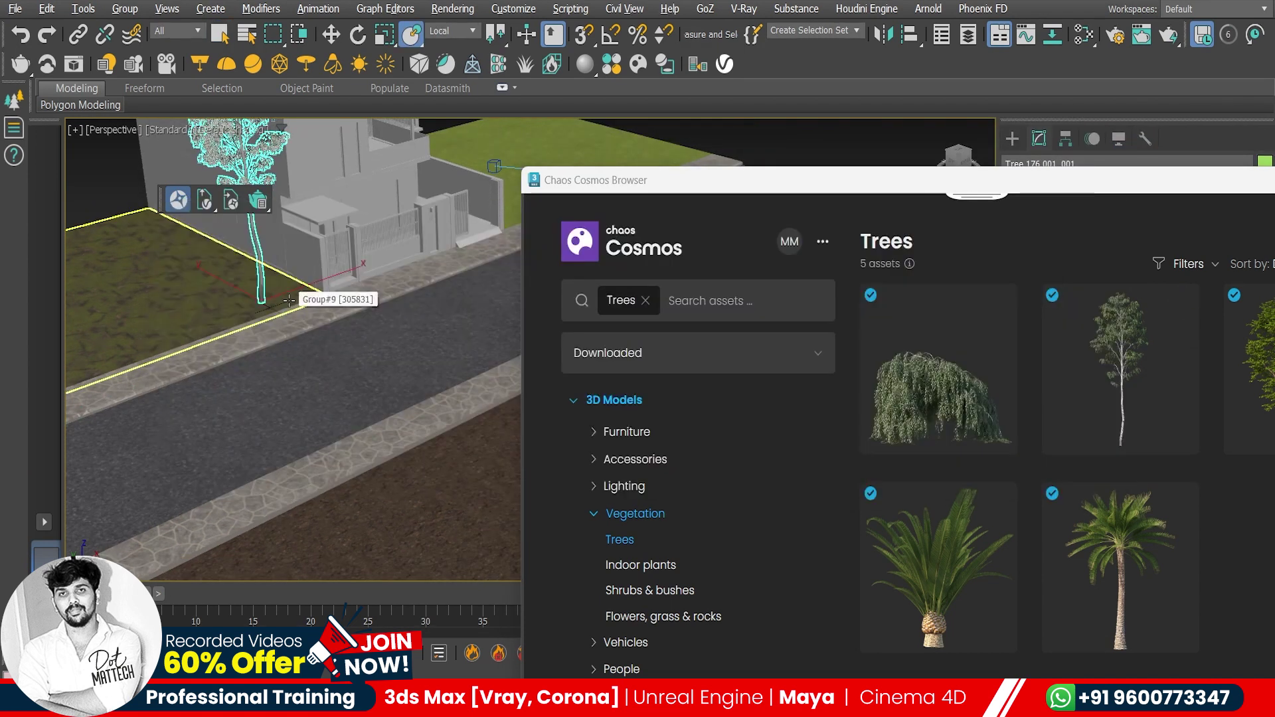
Add a Pineapple Palm and a weeping willow to the grass plot.
{"action": "key", "text": "alt+Tab"}
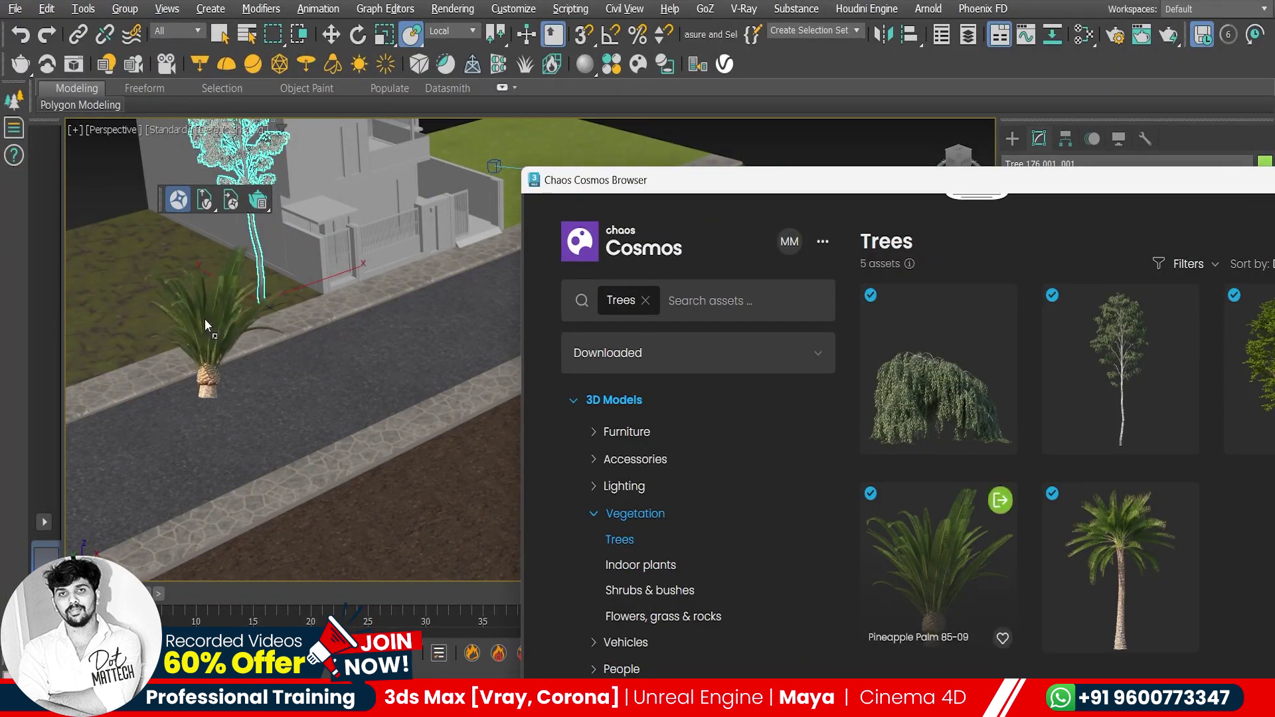
{"action": "left_click_drag", "start_coordinate": [281, 309], "coordinate": [247, 316]}
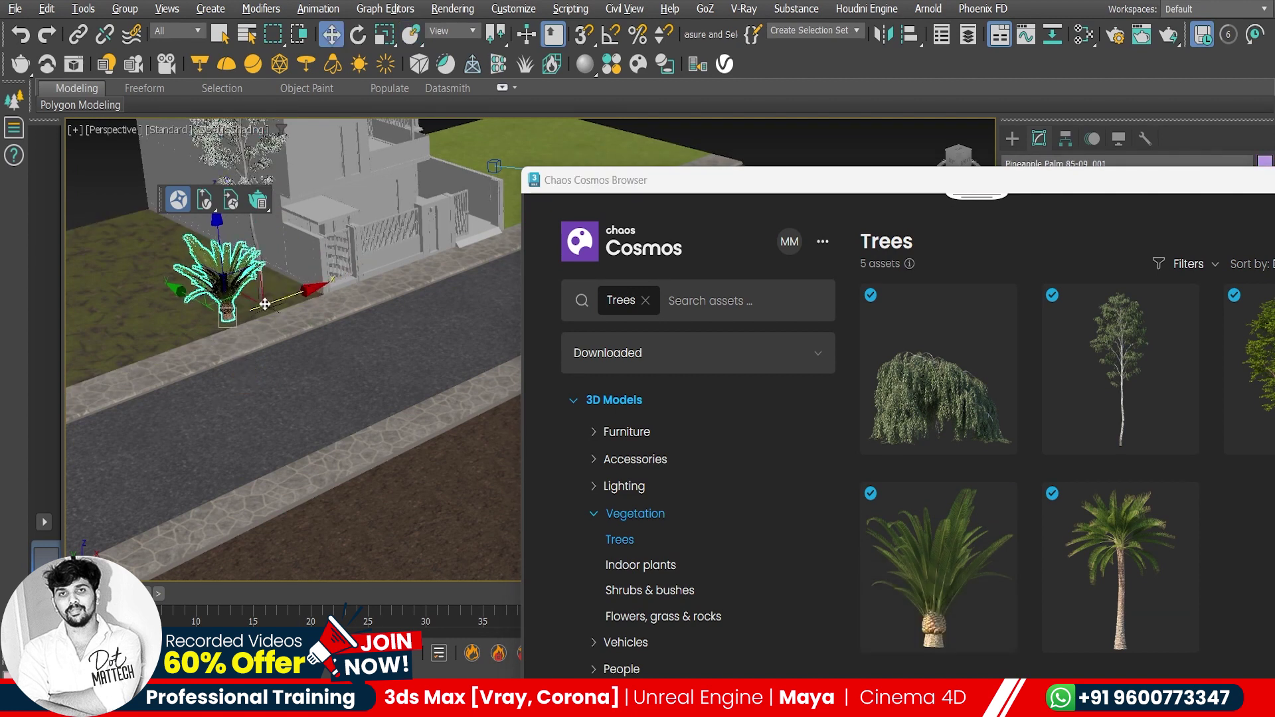
{"action": "left_click_drag", "start_coordinate": [940, 408], "coordinate": [161, 289]}
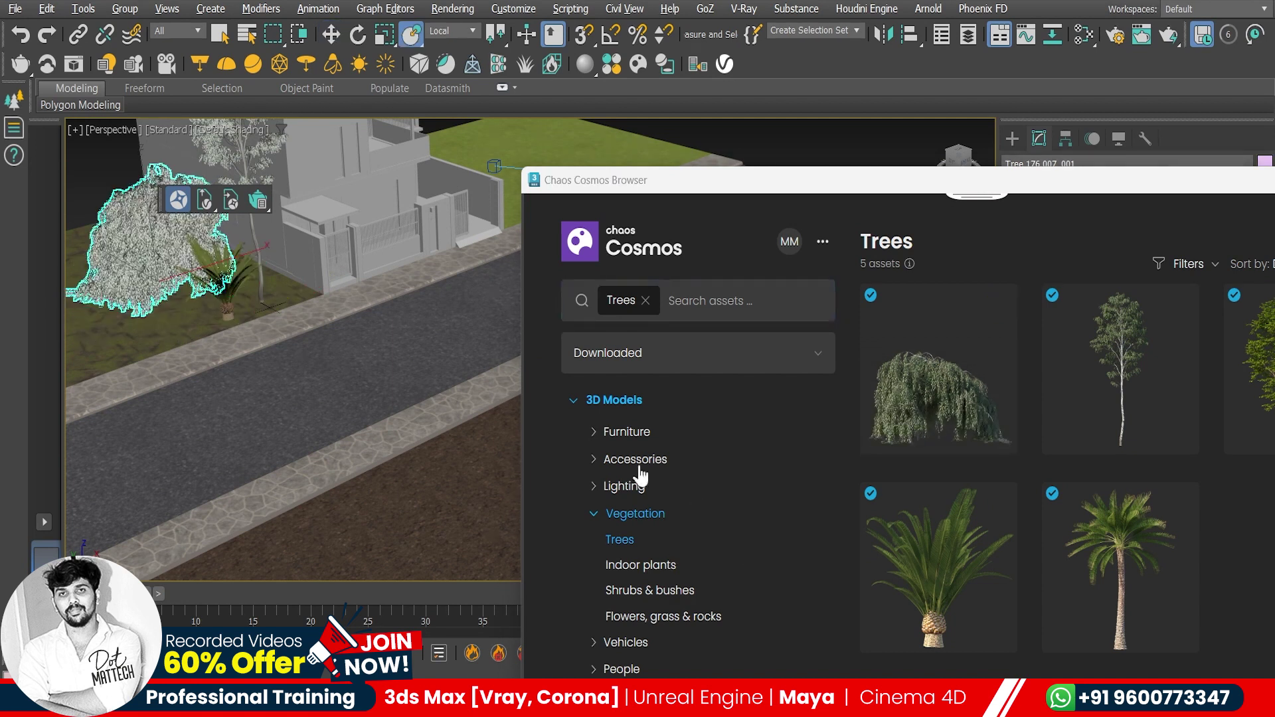
Drop the red Car 030 from Vehicles onto the road, rotate it along the road, and close Cosmos.
{"action": "left_click", "coordinate": [660, 648]}
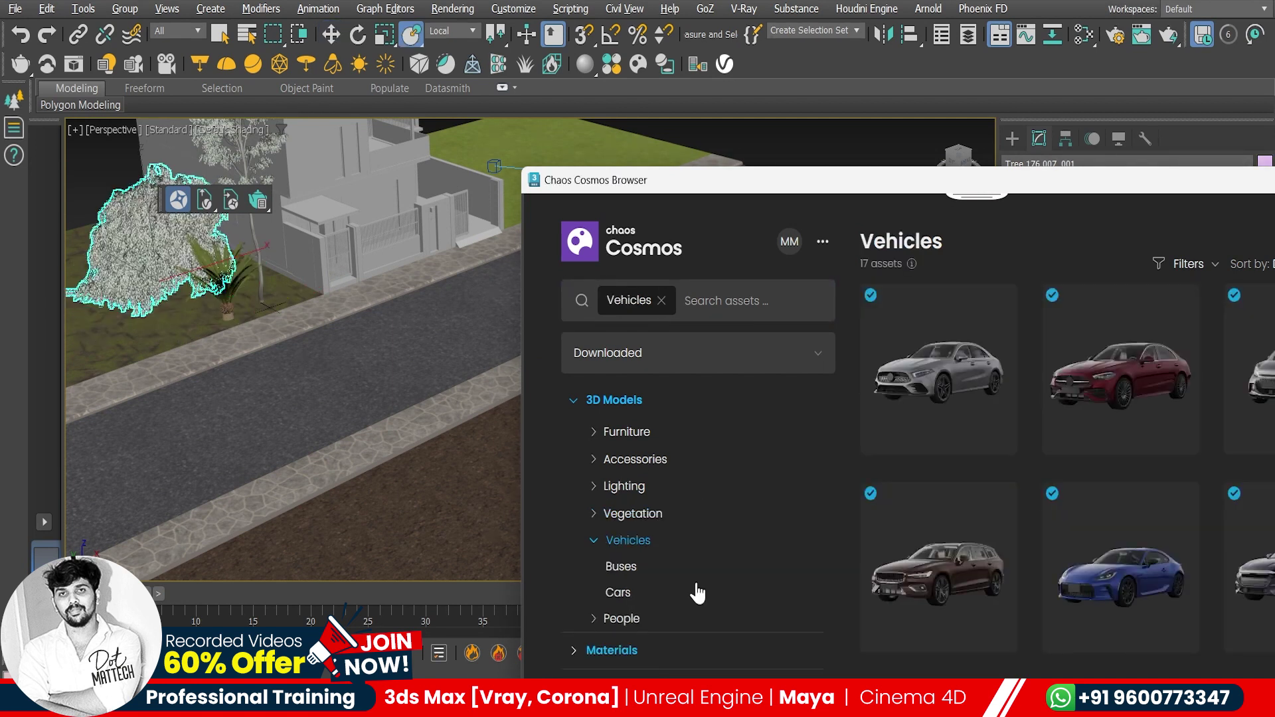
{"action": "left_click_drag", "start_coordinate": [1126, 405], "coordinate": [293, 386]}
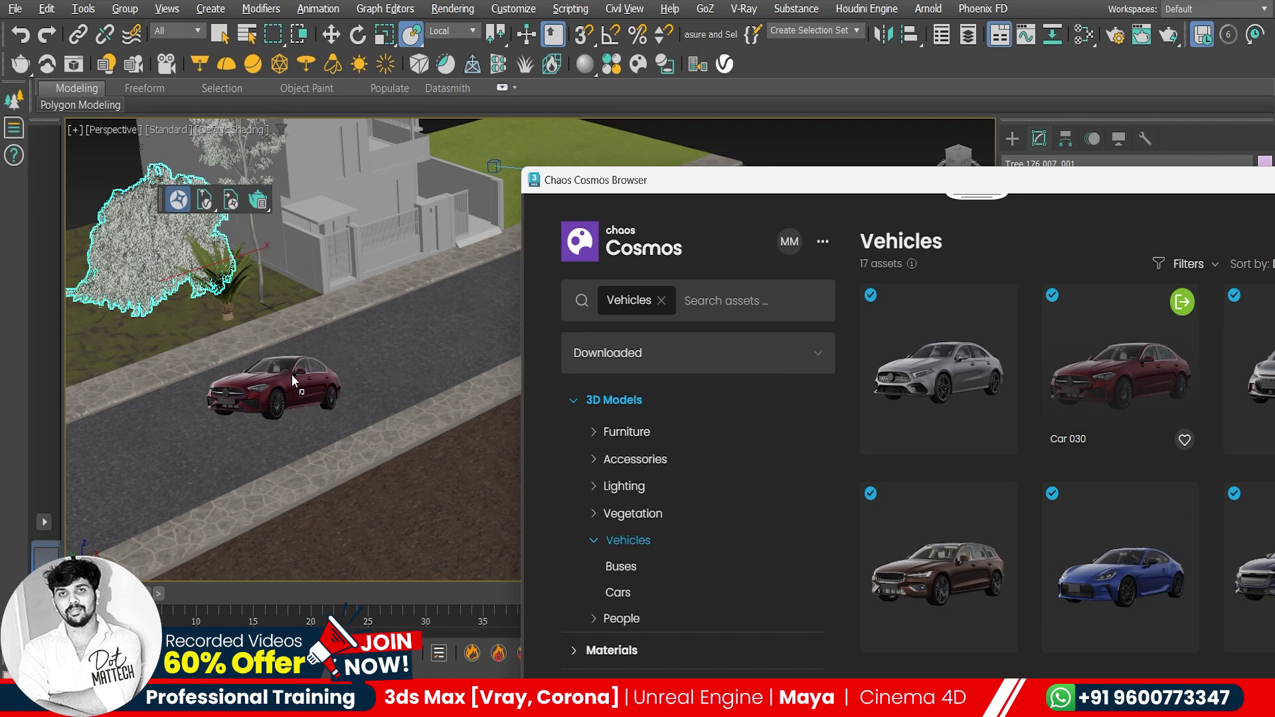
{"action": "key", "text": "e"}
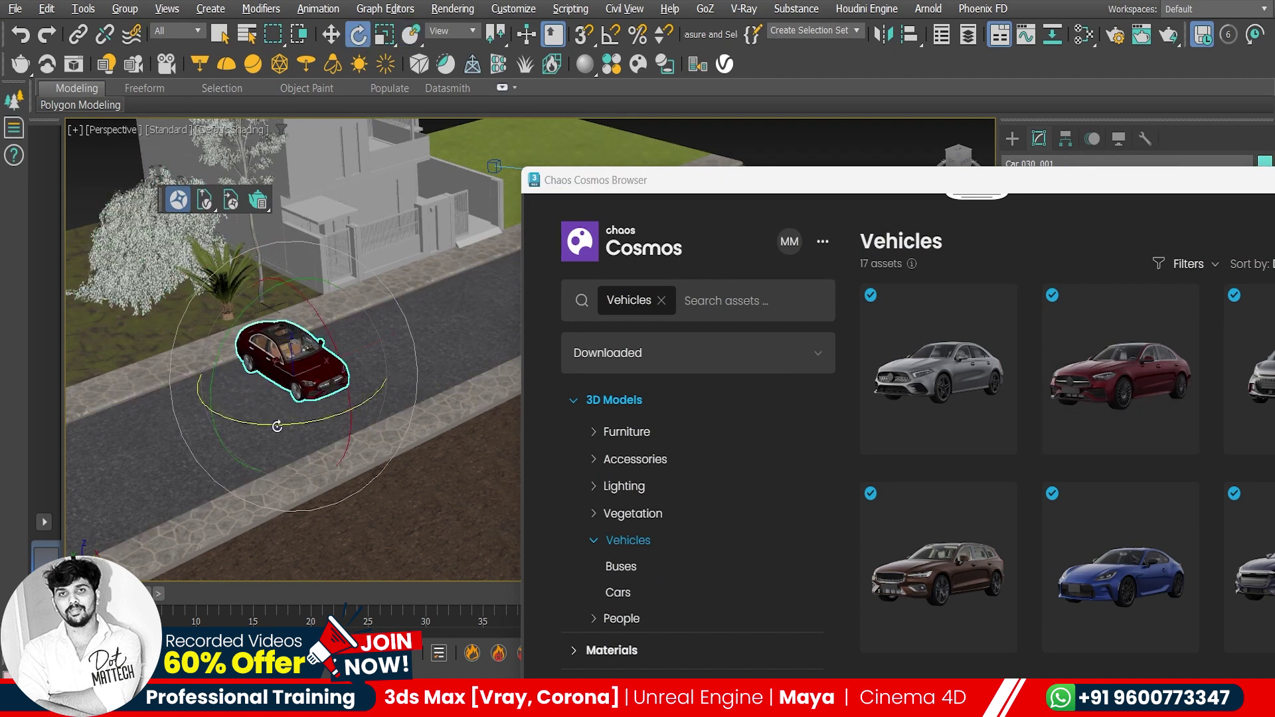
{"action": "left_click_drag", "start_coordinate": [353, 405], "coordinate": [364, 395]}
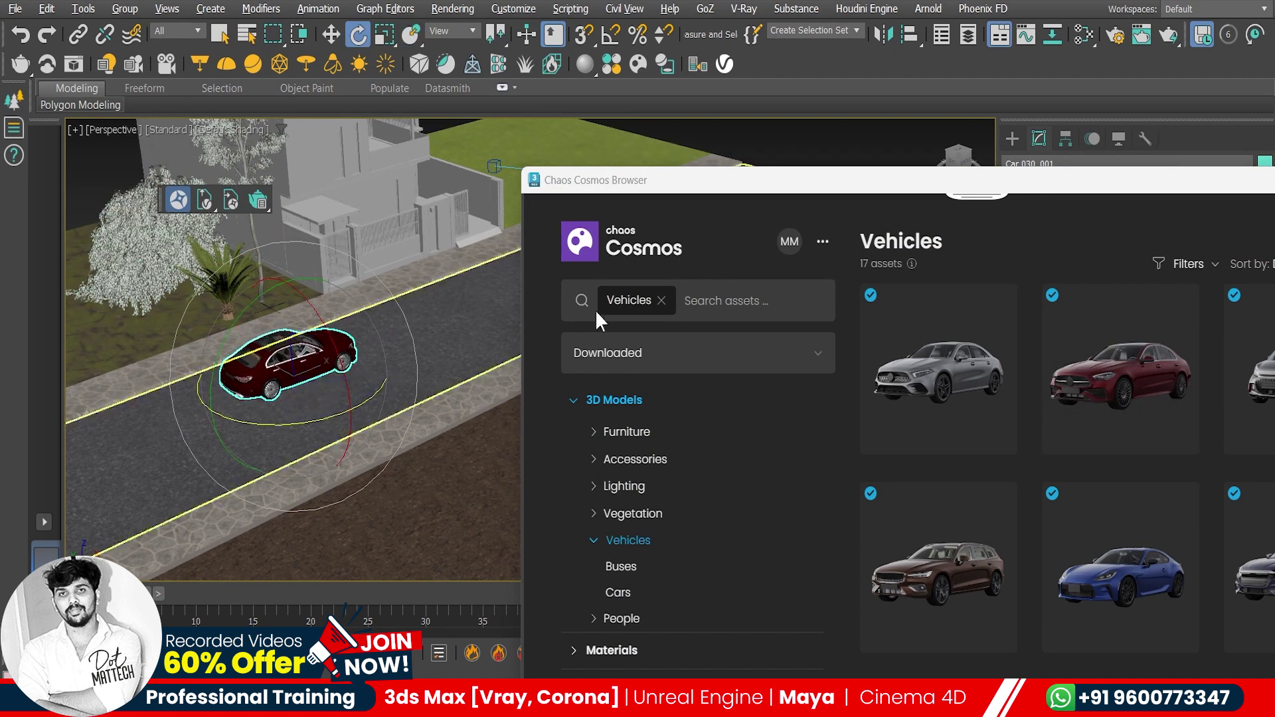
{"action": "left_click_drag", "start_coordinate": [1076, 183], "coordinate": [568, 225]}
{"action": "left_click", "coordinate": [888, 213]}
{"action": "middle_click_drag", "start_coordinate": [730, 299], "coordinate": [672, 269], "text": "alt"}
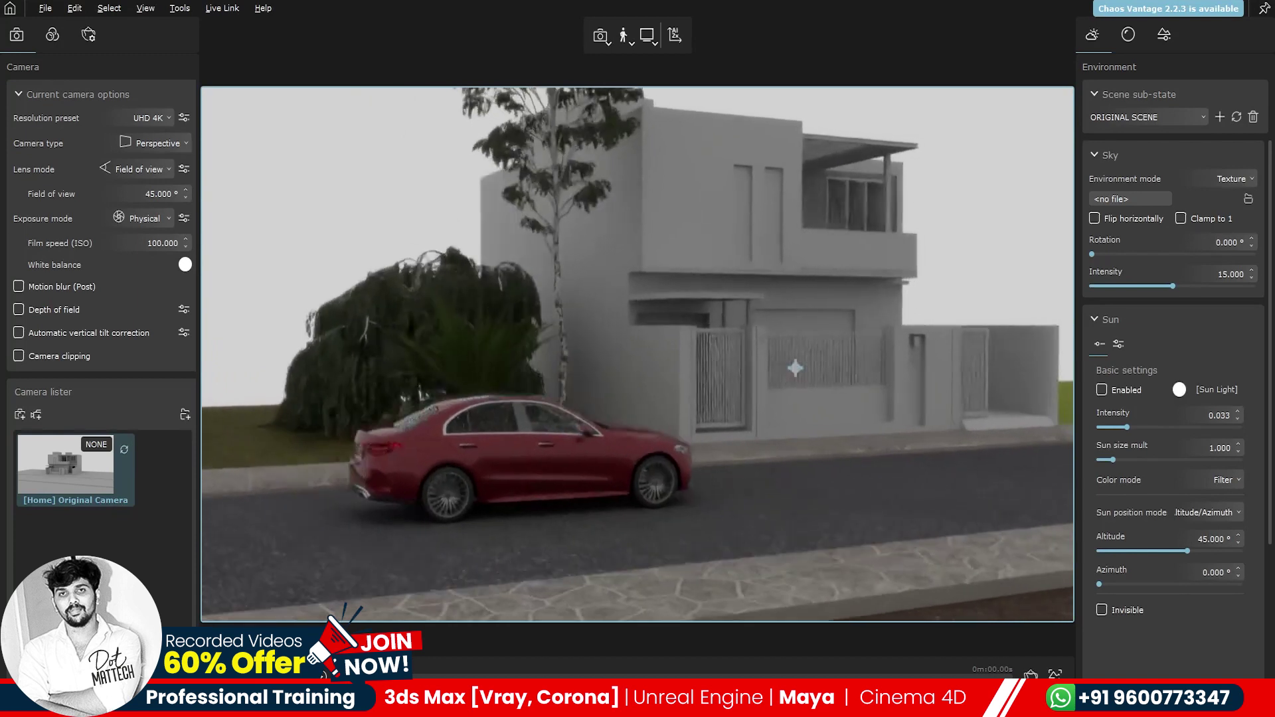
Pan the Vantage view across the house to check the synced car and trees.
{"action": "mouse_move", "coordinate": [795, 368]}
{"action": "middle_mouse_down"}
{"action": "mouse_move", "coordinate": [763, 339]}
{"action": "mouse_move", "coordinate": [742, 367]}
{"action": "mouse_move", "coordinate": [745, 407]}
{"action": "middle_mouse_up"}
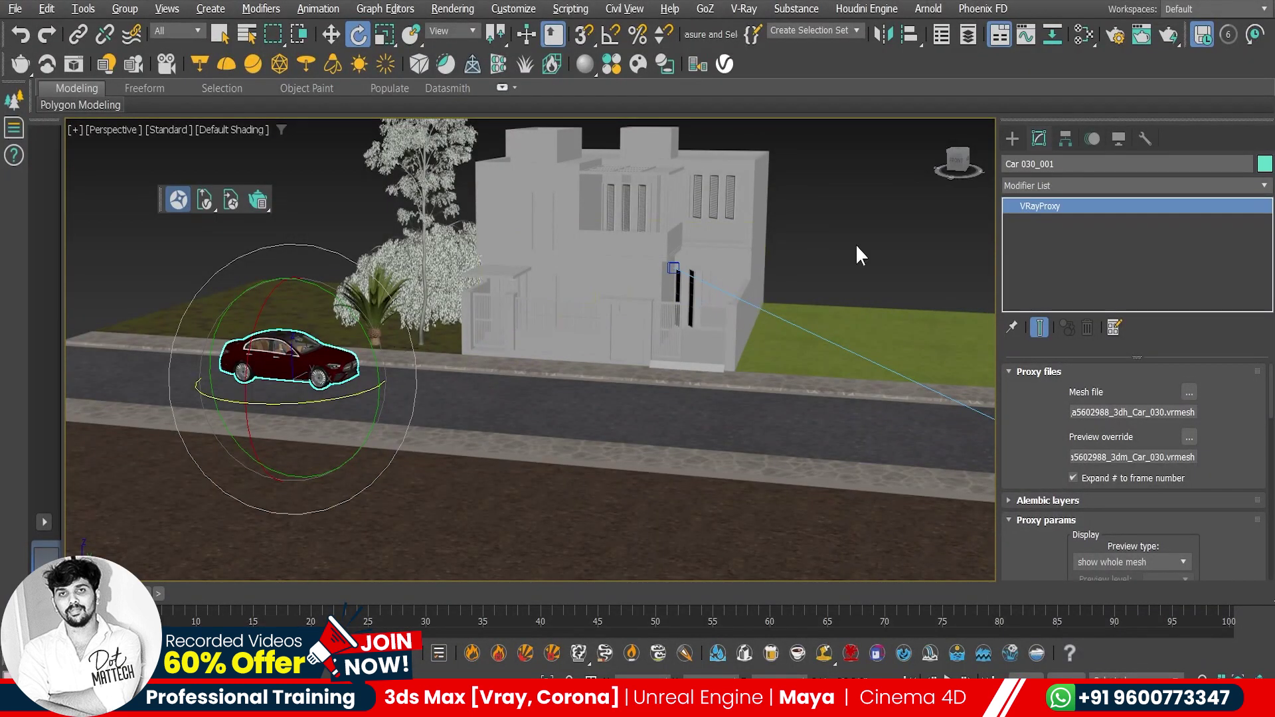
{"action": "left_click", "coordinate": [857, 246]}
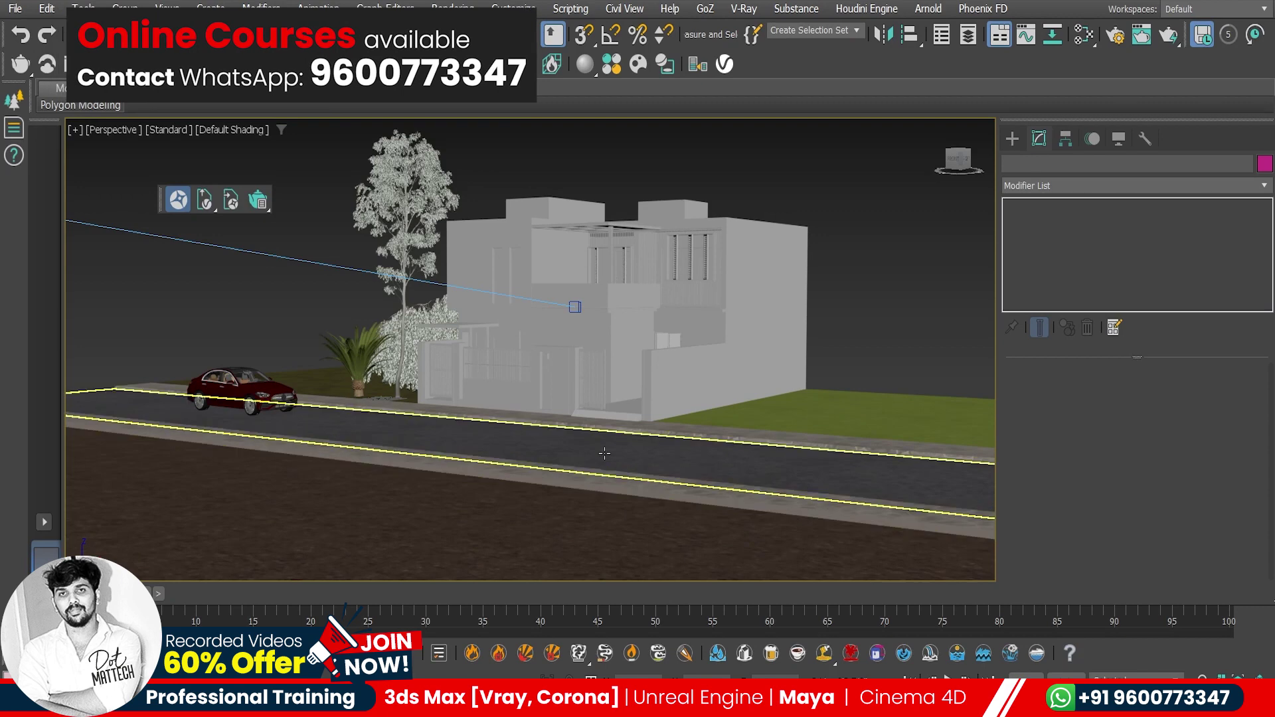
{"action": "middle_click_drag", "start_coordinate": [605, 453], "coordinate": [545, 457], "text": "alt"}
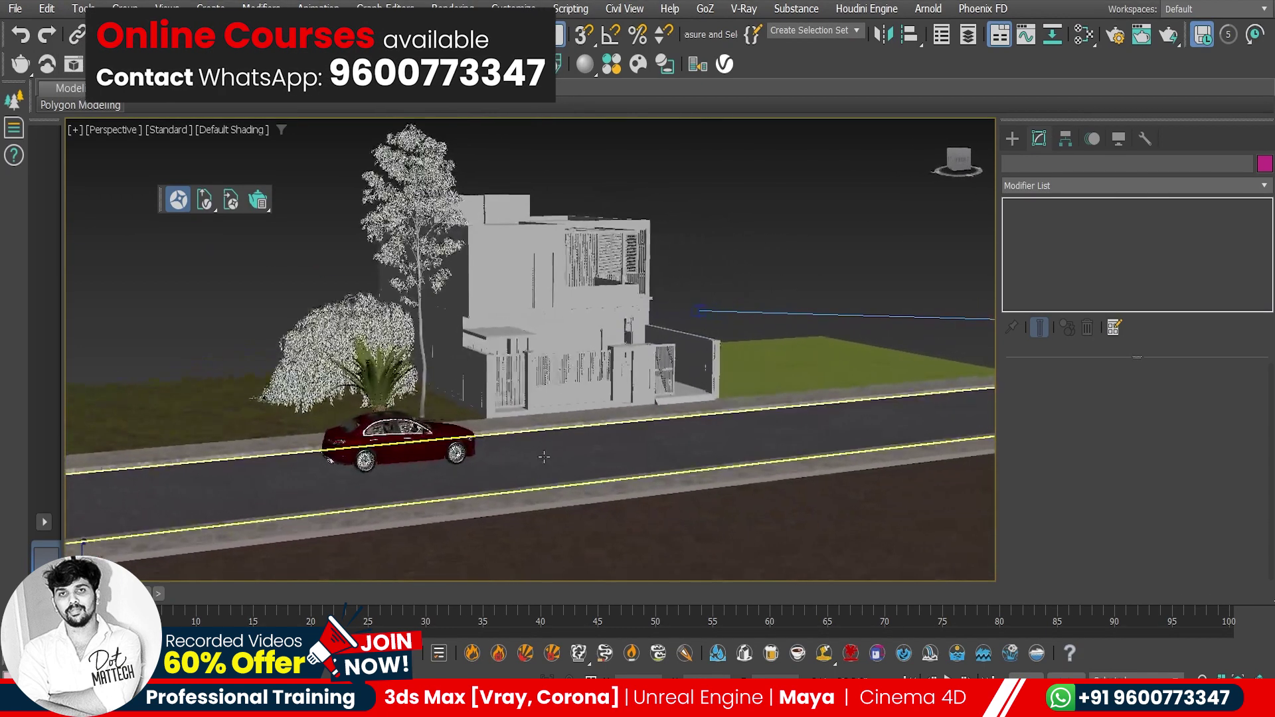